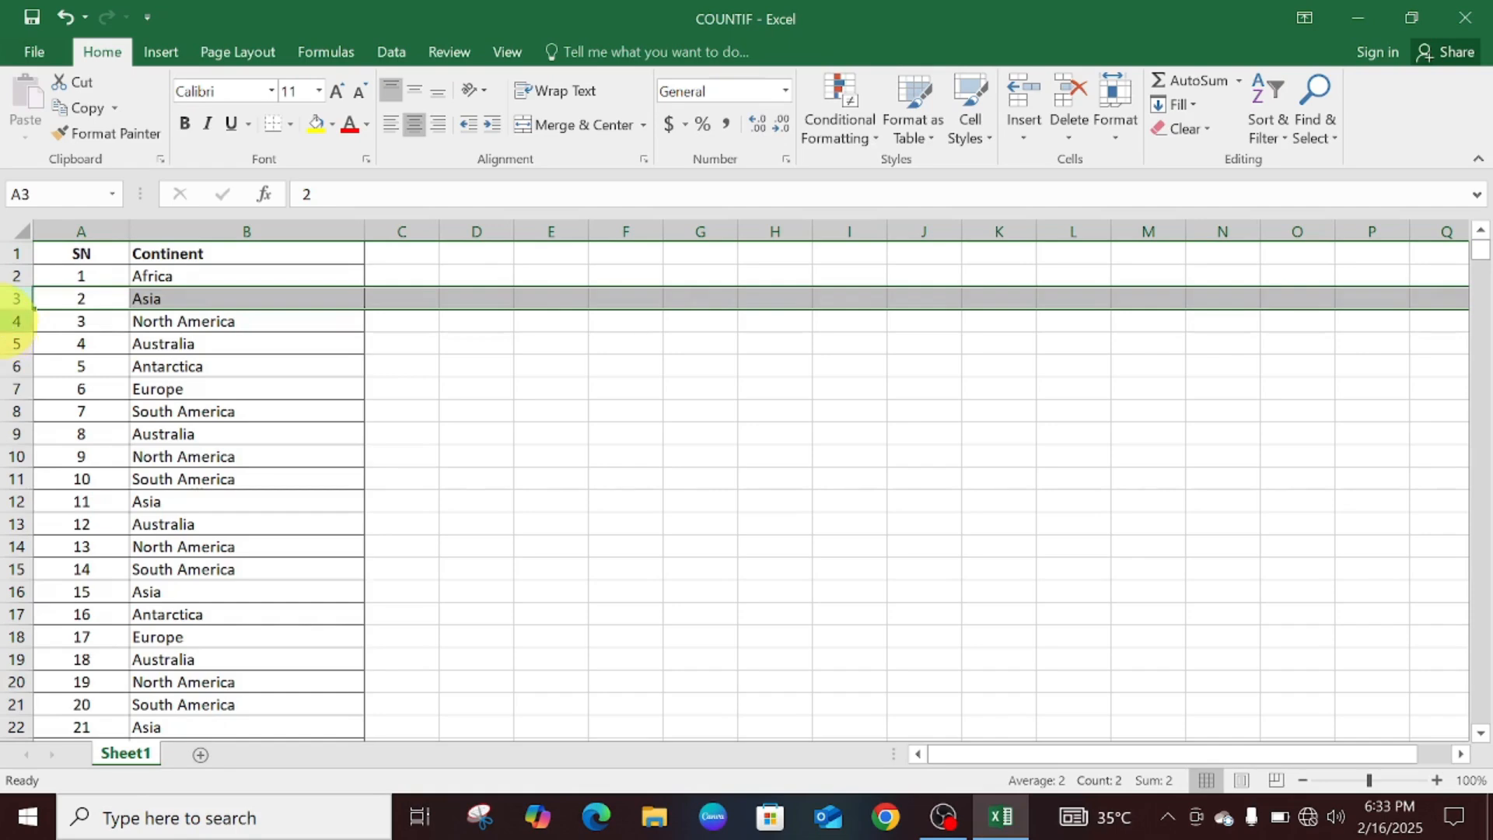
pyautogui.click(6, 321)
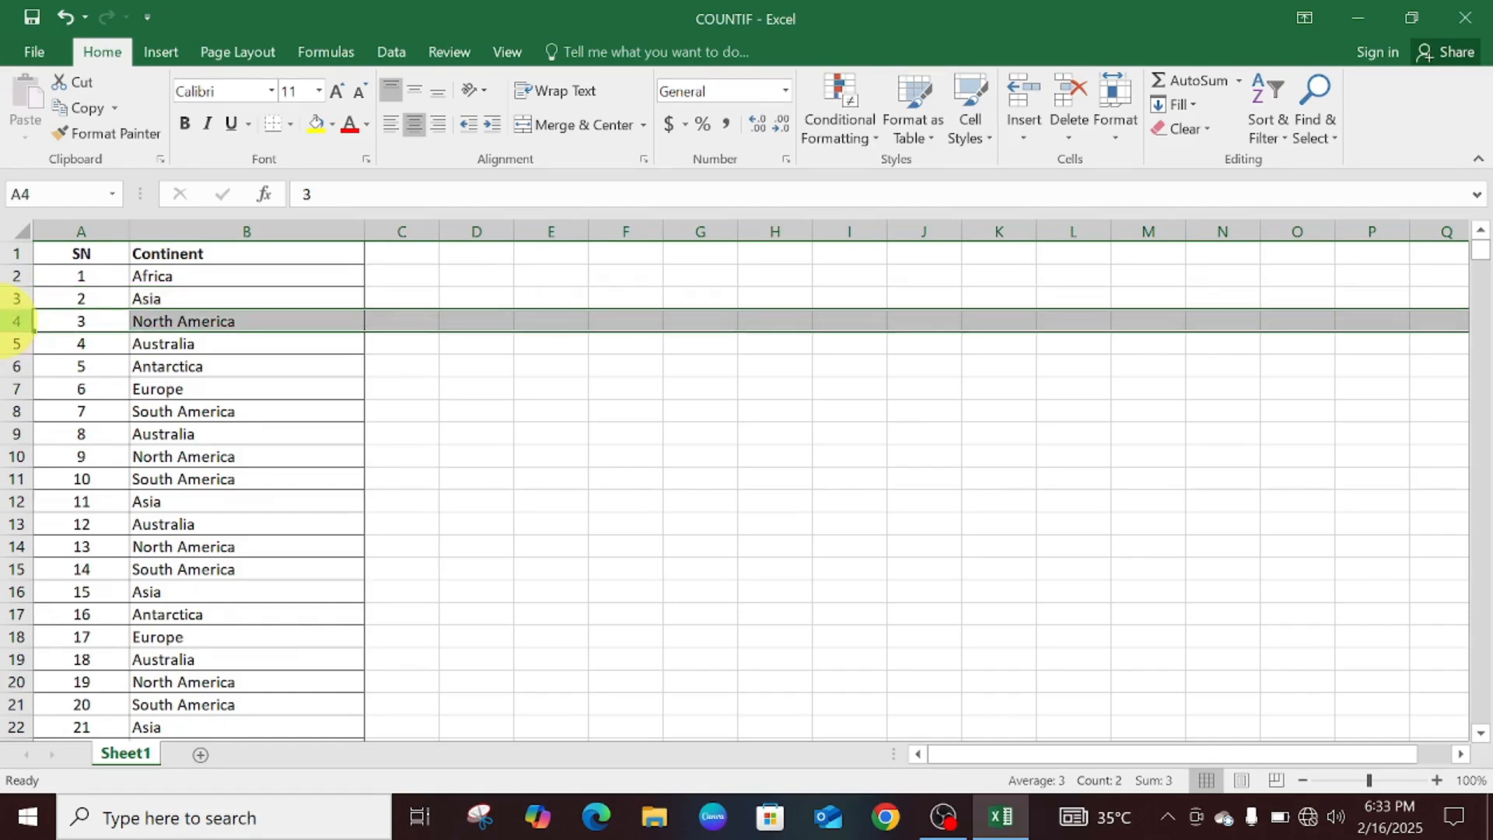
# Copy the whole Continent column B and paste it into column E, starting at E1
pyautogui.click(243, 234)
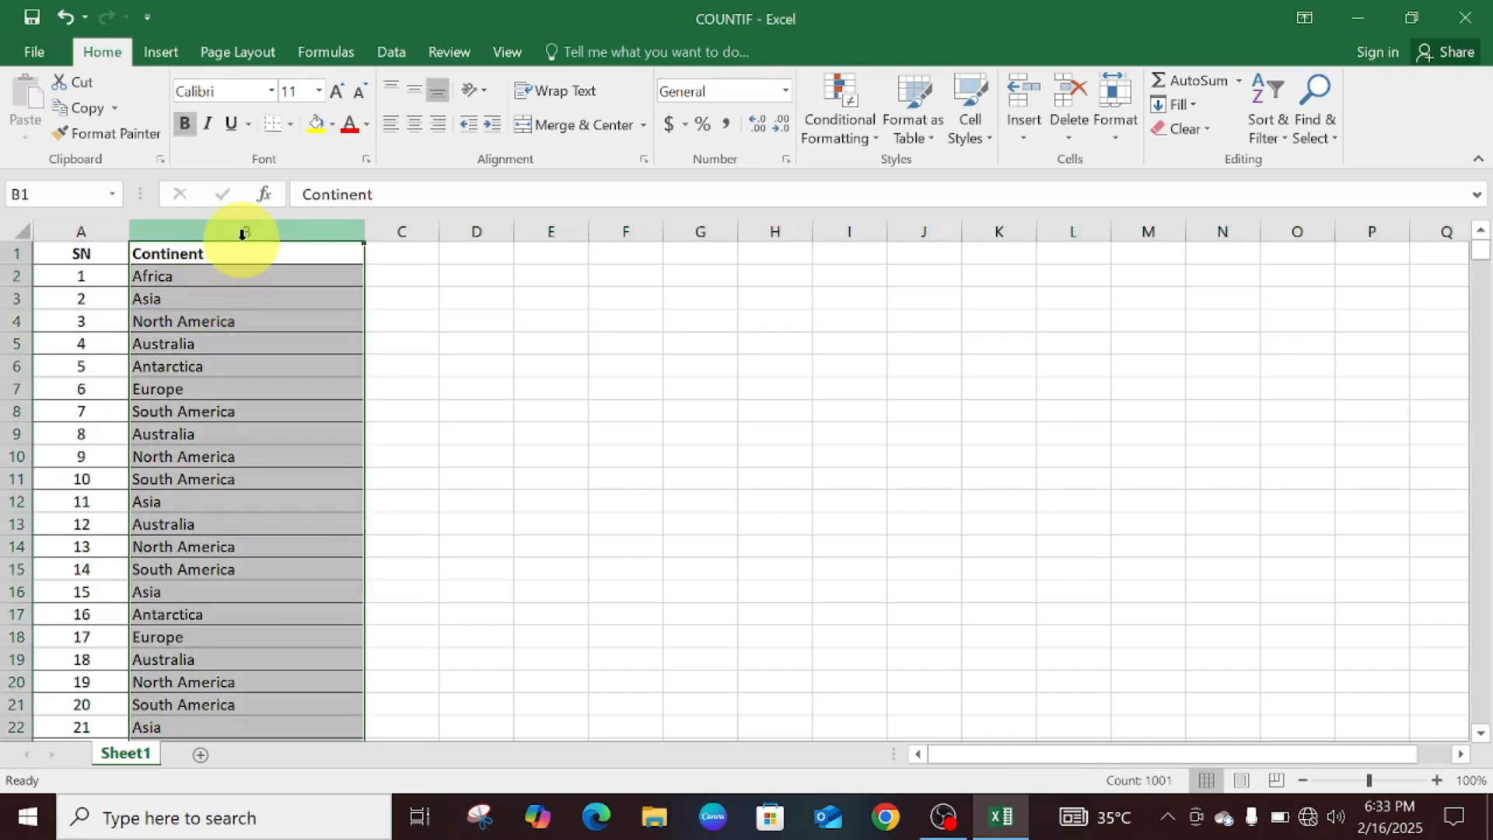
pyautogui.hotkey('ctrl', 'c')
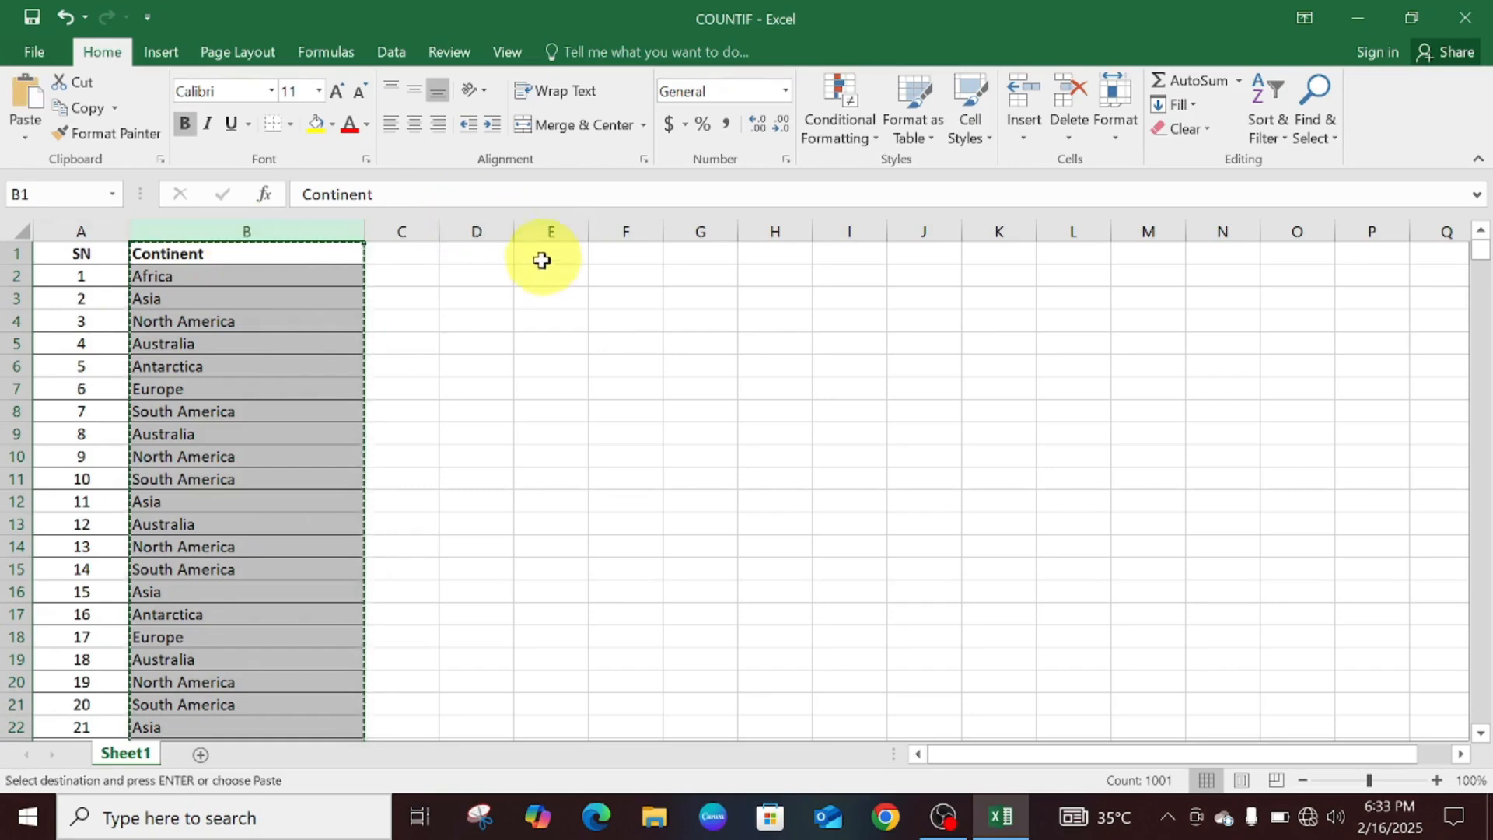
pyautogui.click(542, 256)
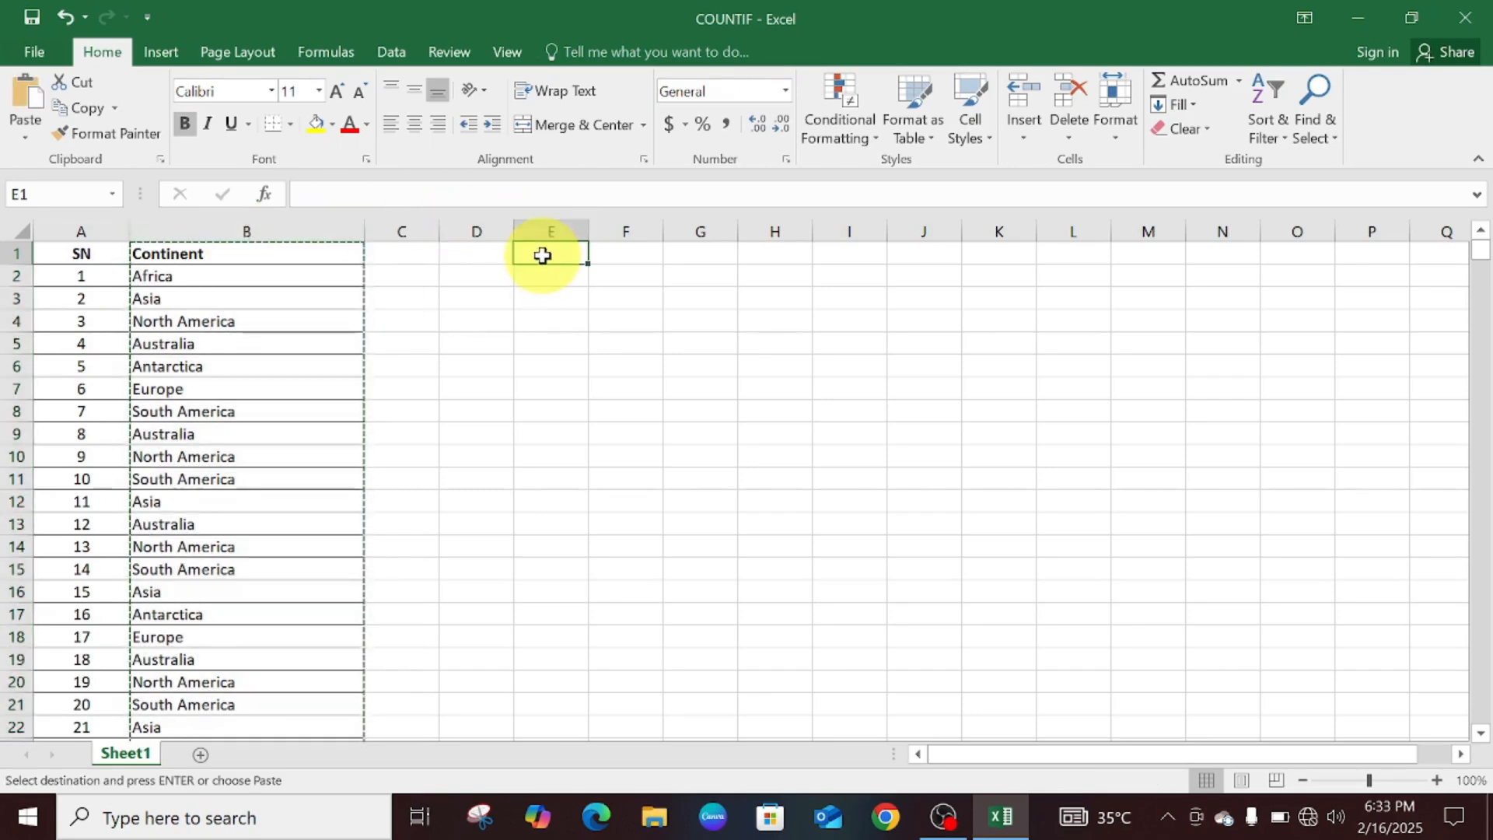
pyautogui.hotkey('ctrl', 'v')
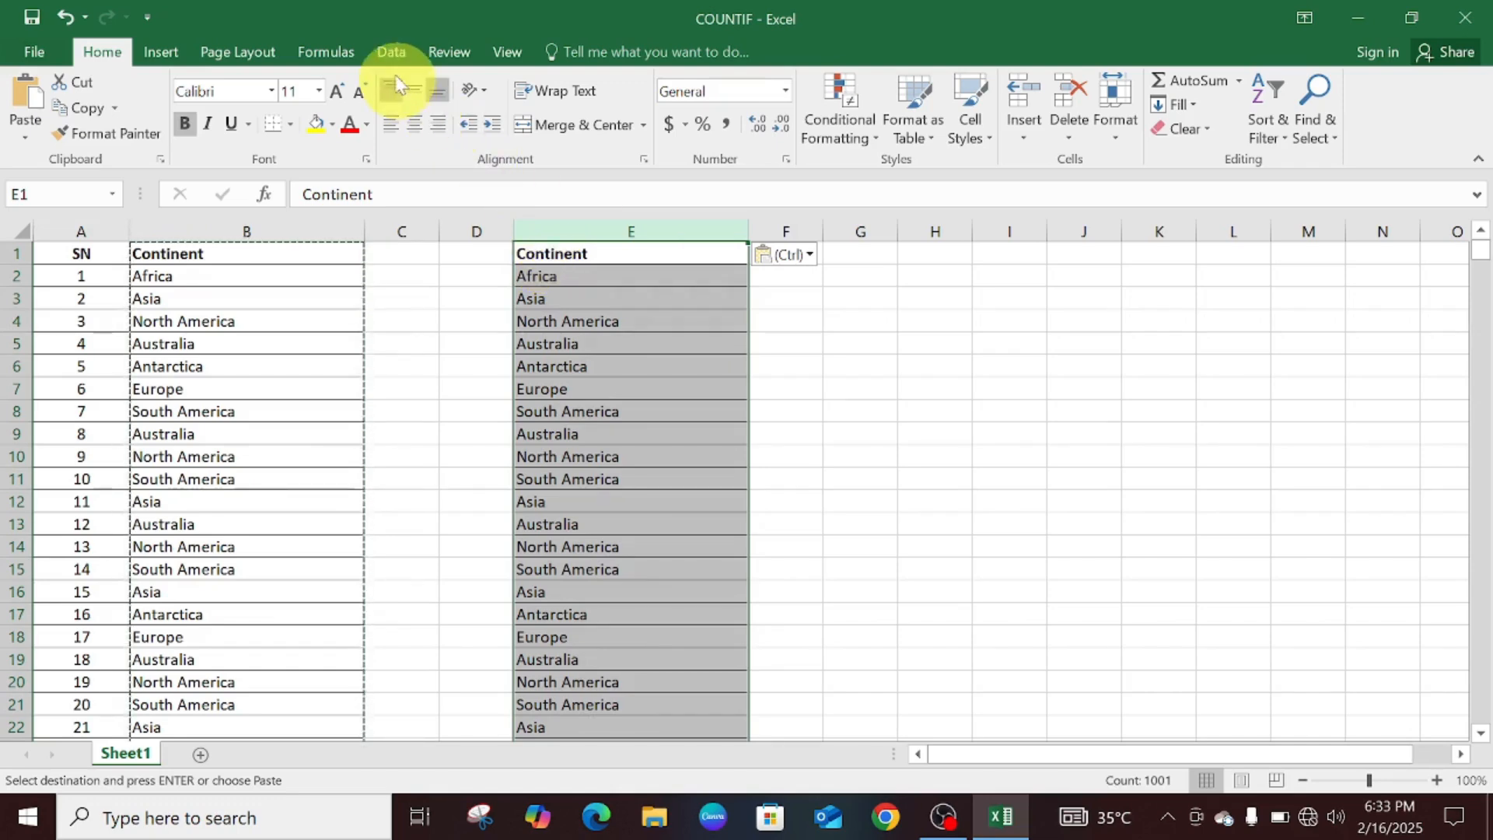
# Remove the duplicate values from the Continent column E, treating the first row as a header
pyautogui.click(389, 52)
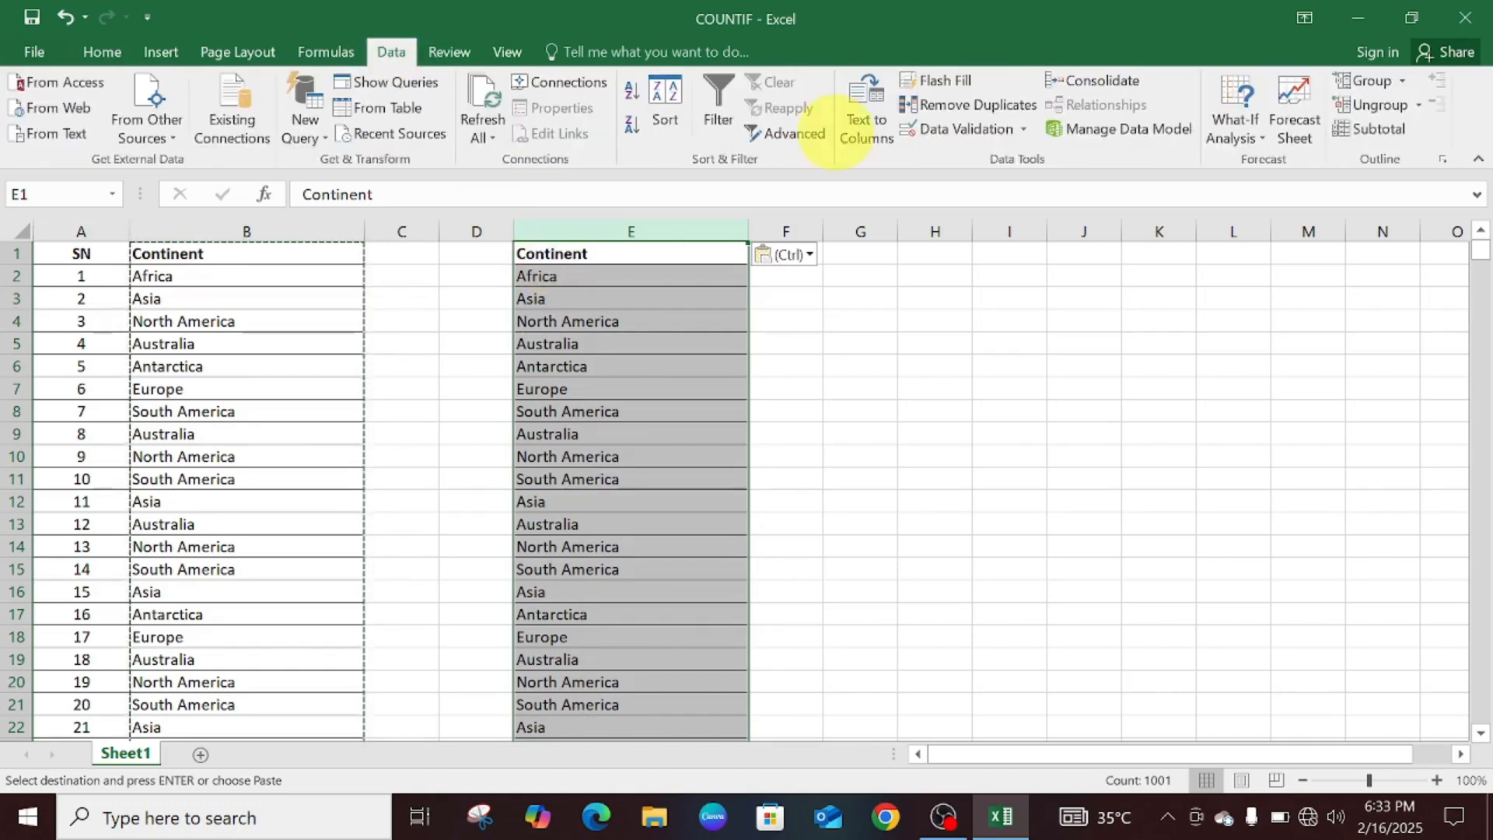
pyautogui.click(972, 104)
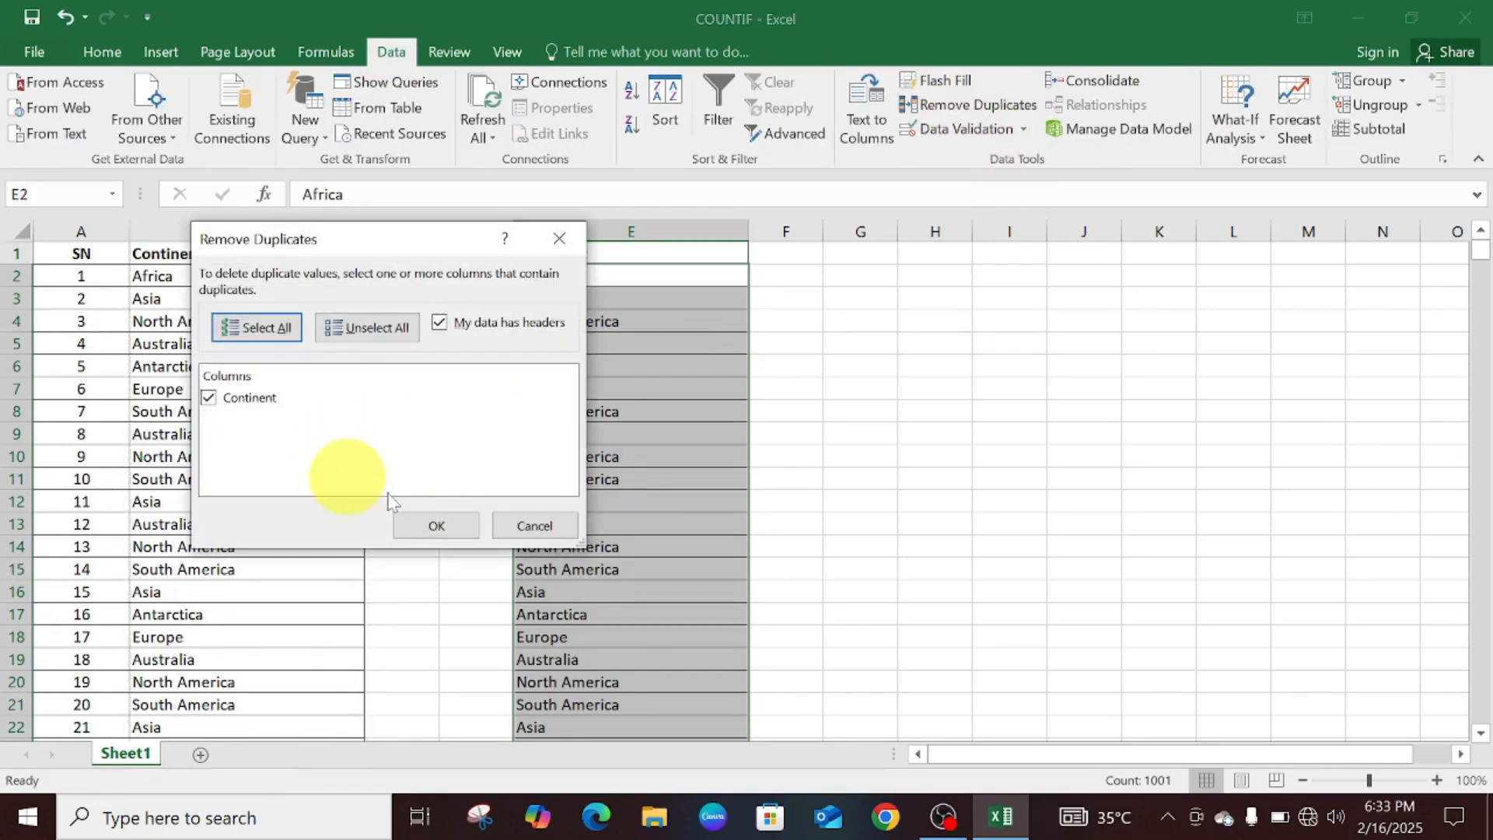
pyautogui.click(430, 524)
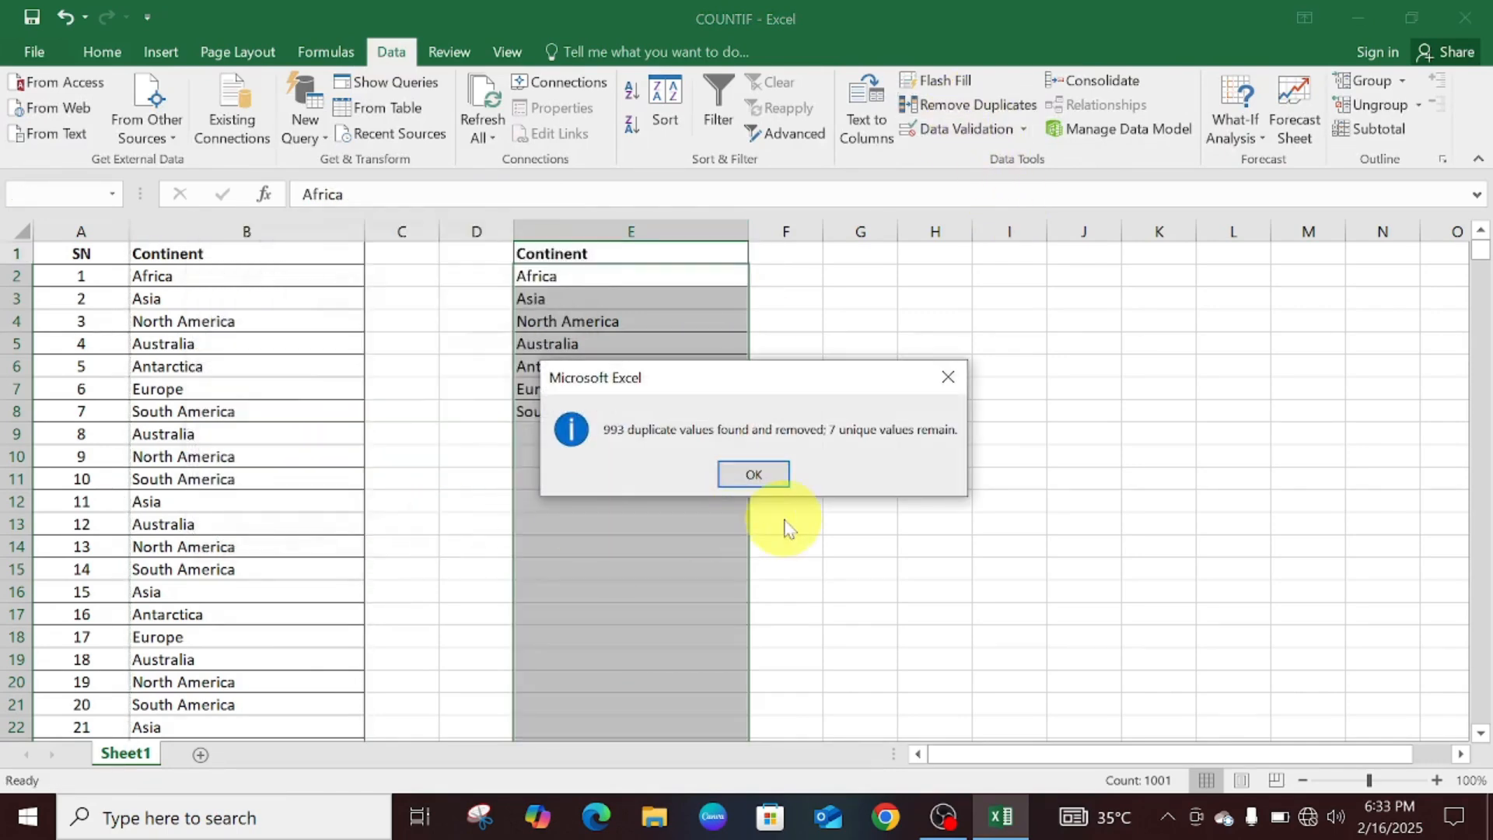
pyautogui.click(760, 472)
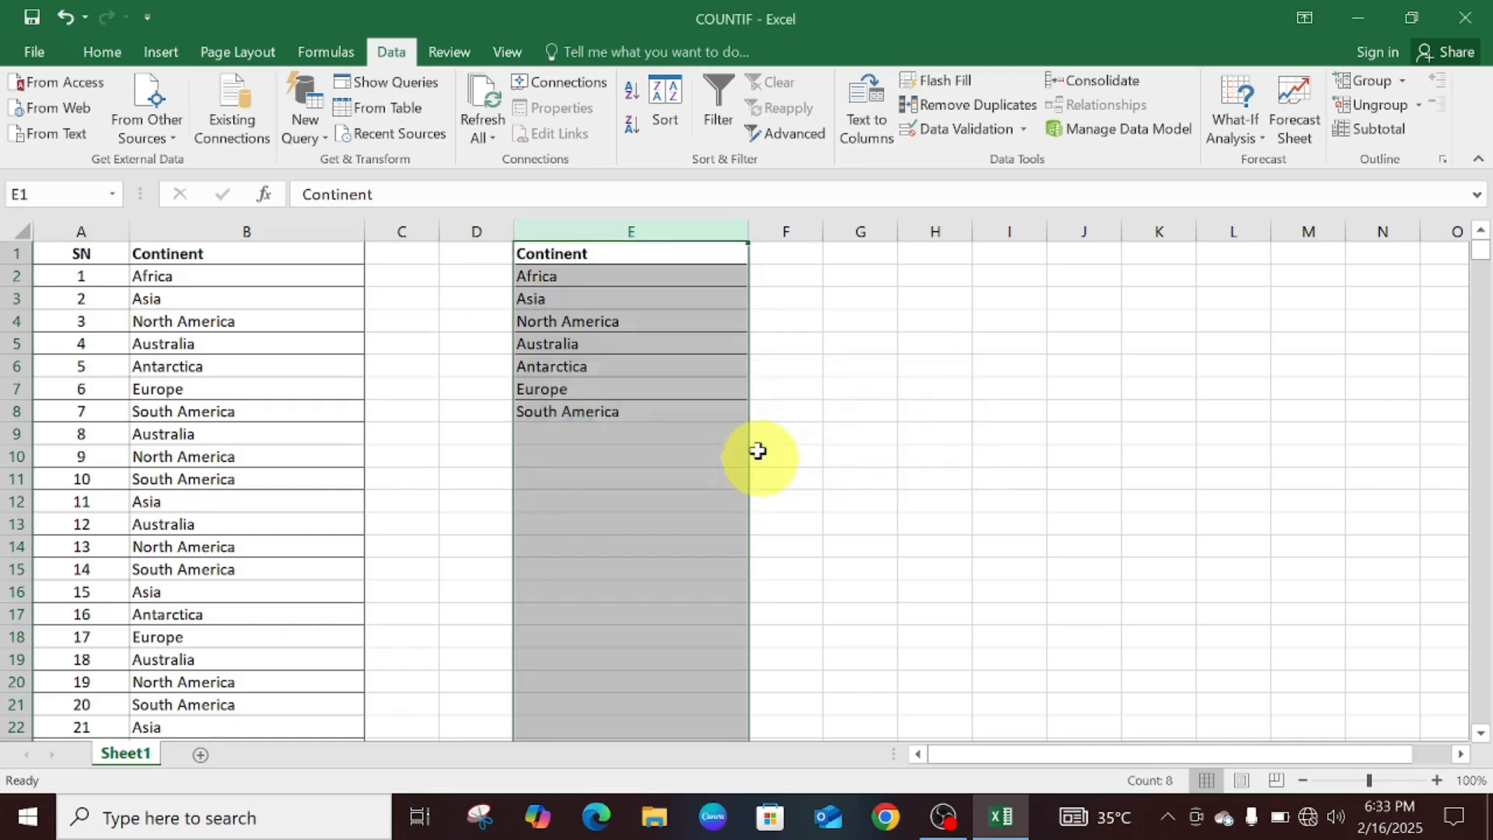
pyautogui.click(717, 386)
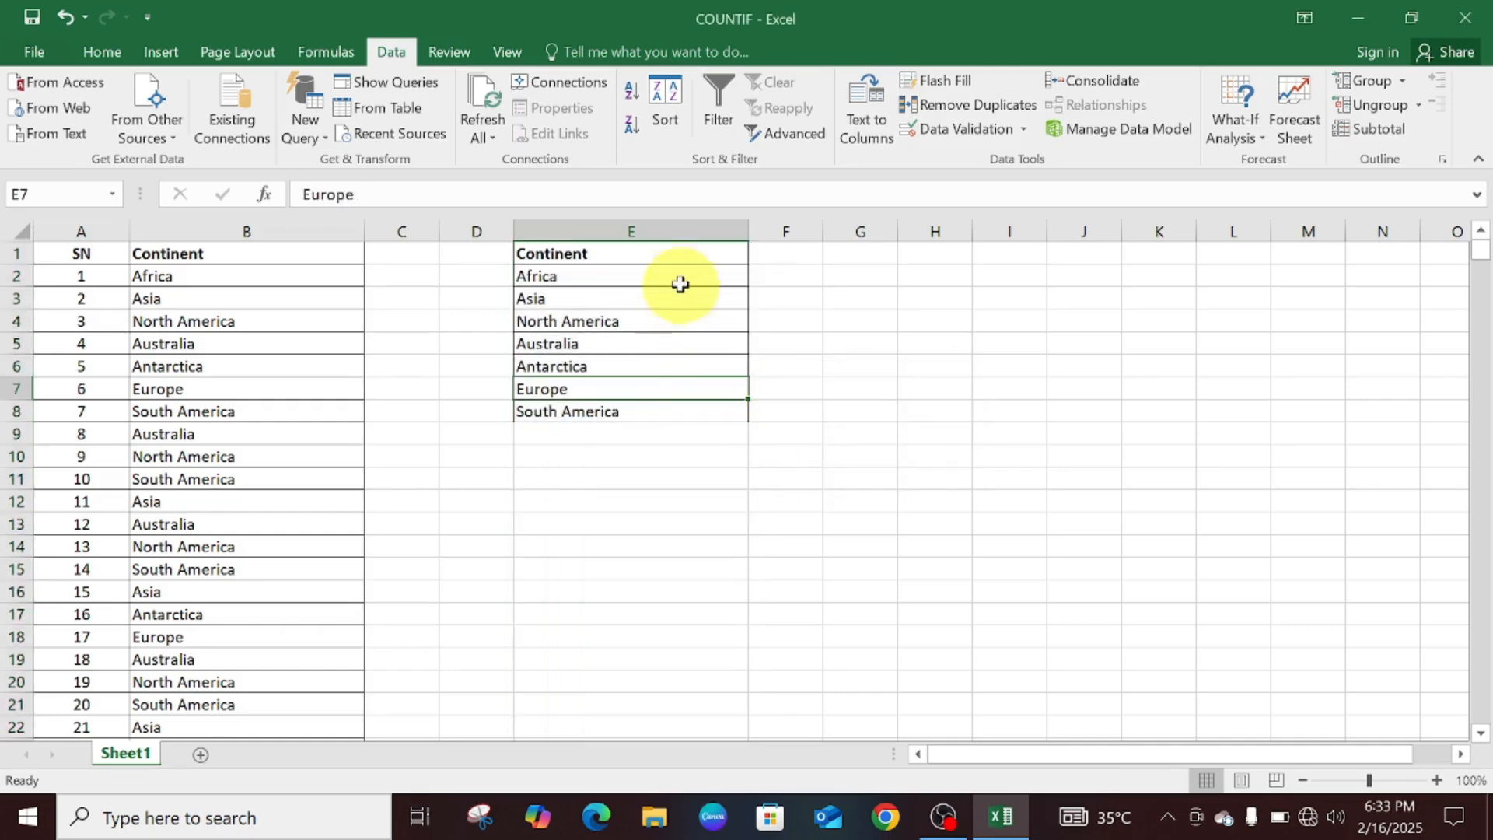
pyautogui.moveTo(663, 279); pyautogui.dragTo(670, 407)
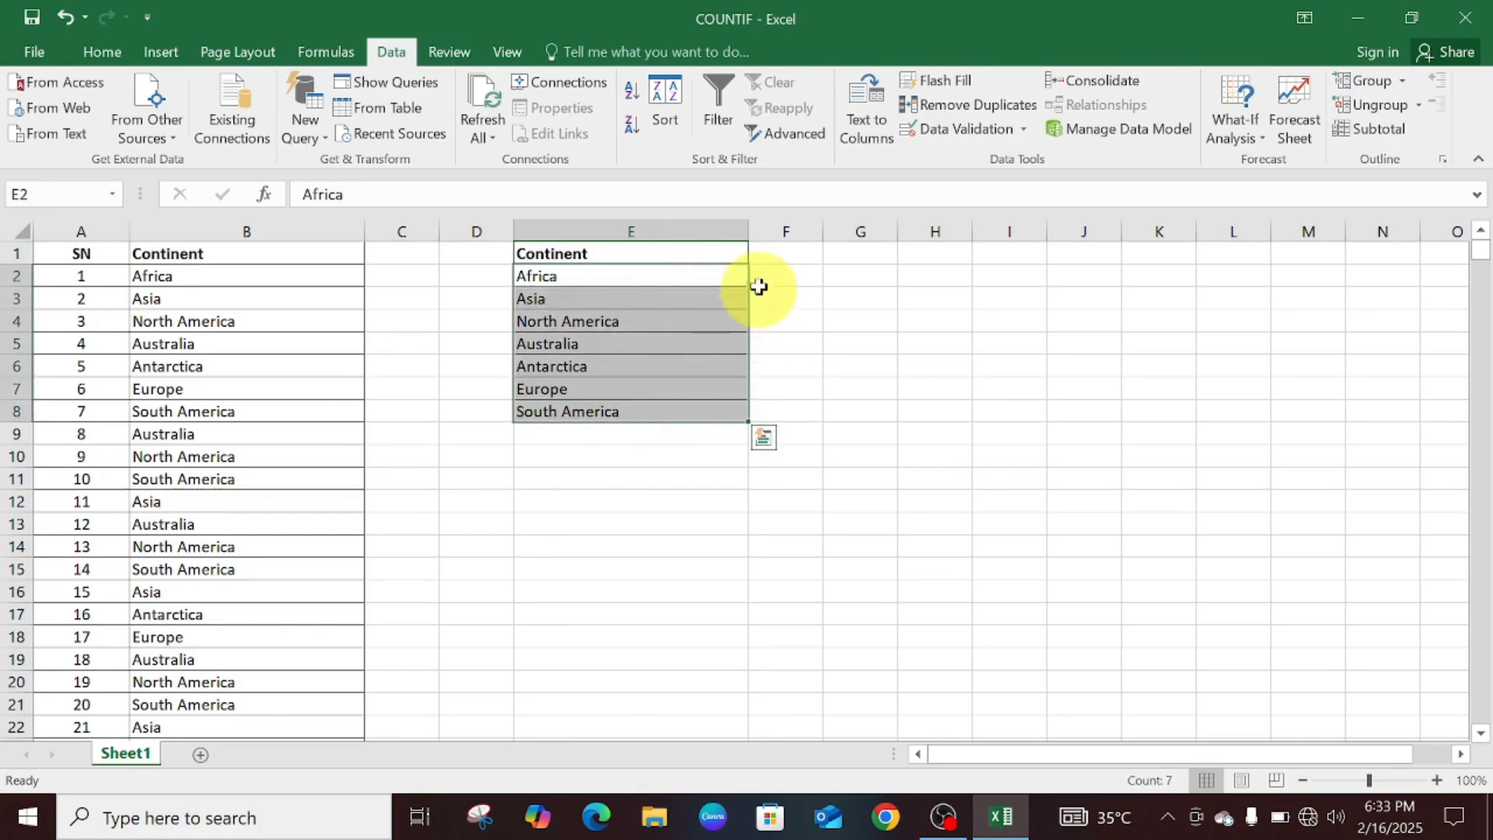
# Enter the heading "Counts" in cell F1
pyautogui.click(768, 258)
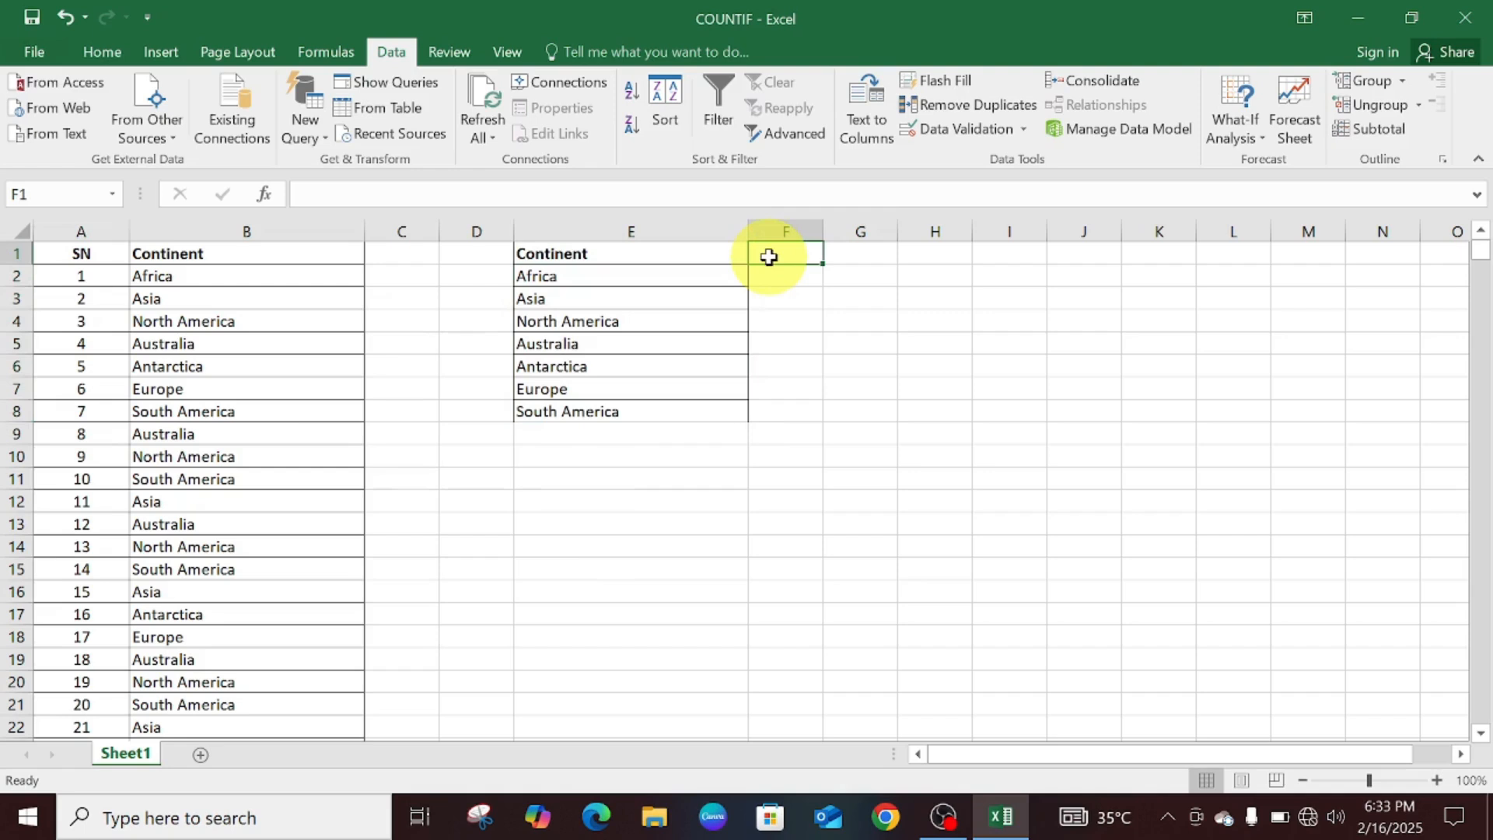
pyautogui.write('Co')
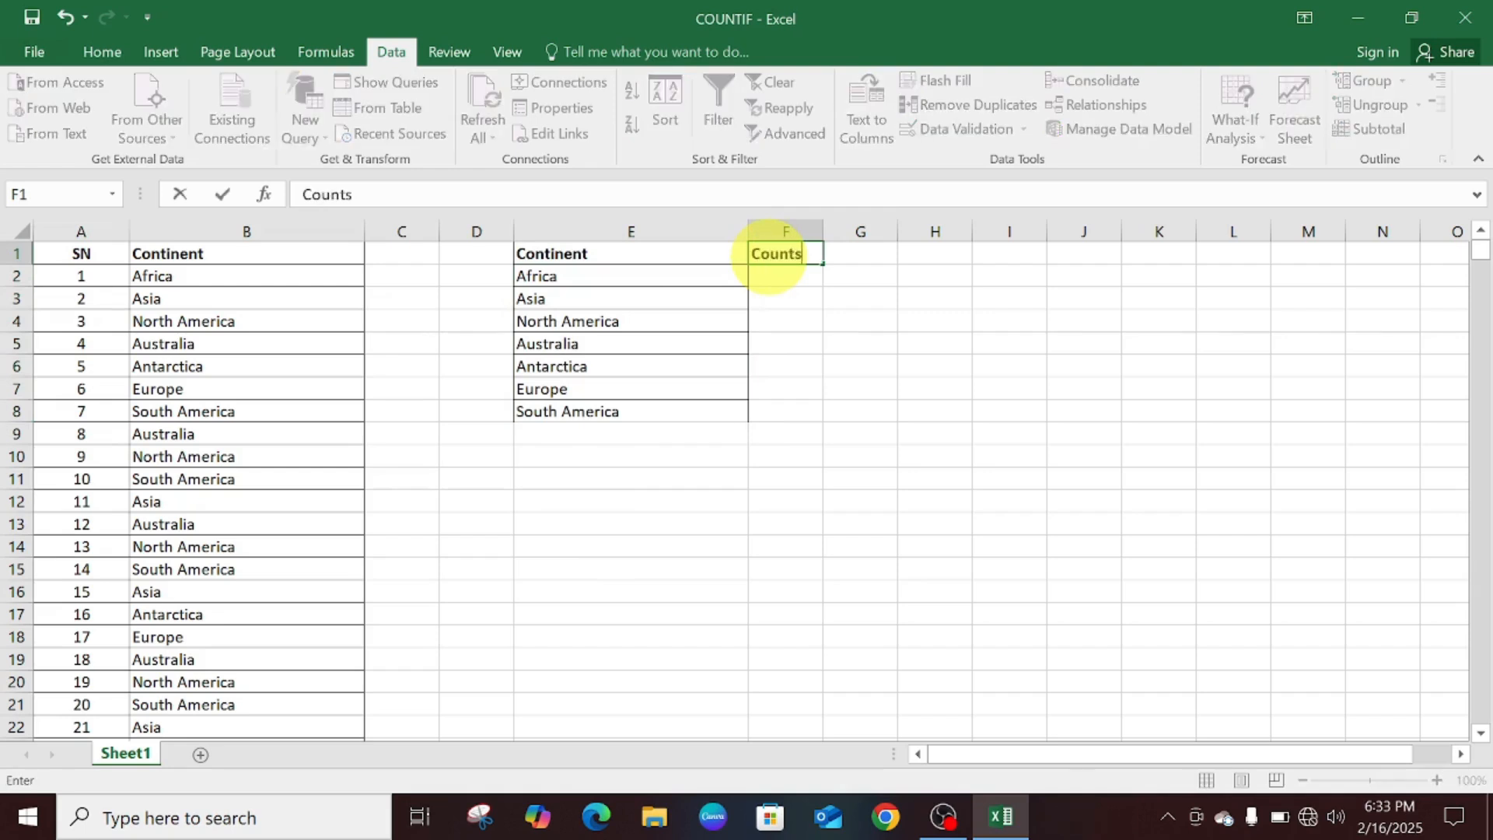
pyautogui.write('unts')
pyautogui.press('Tab')
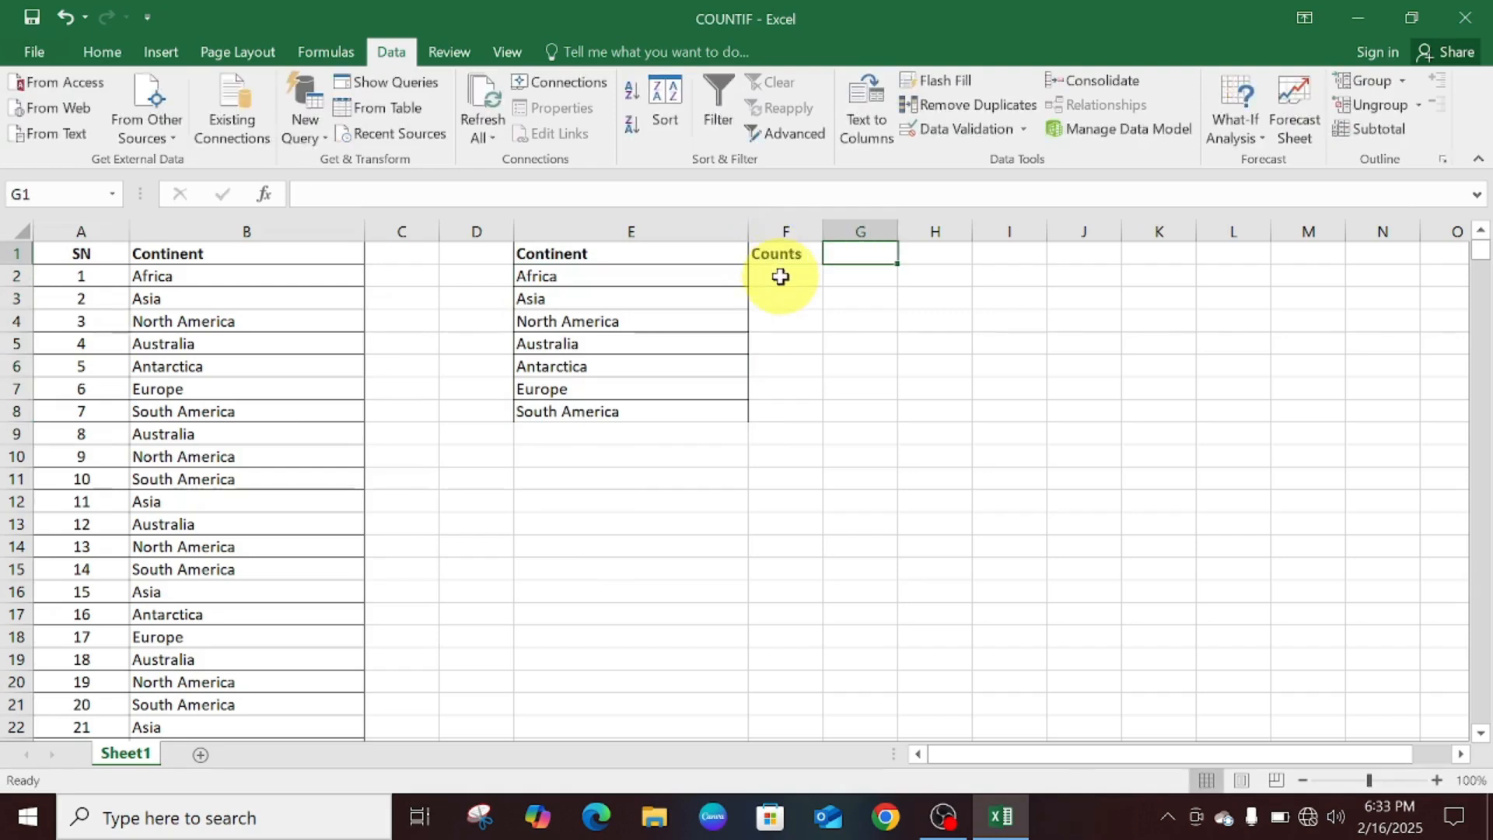
# Enter the formula =COUNTIF($B$2:$B$1001,E2) in cell F2 and fill it down to F8
pyautogui.click(780, 277)
pyautogui.write('=')
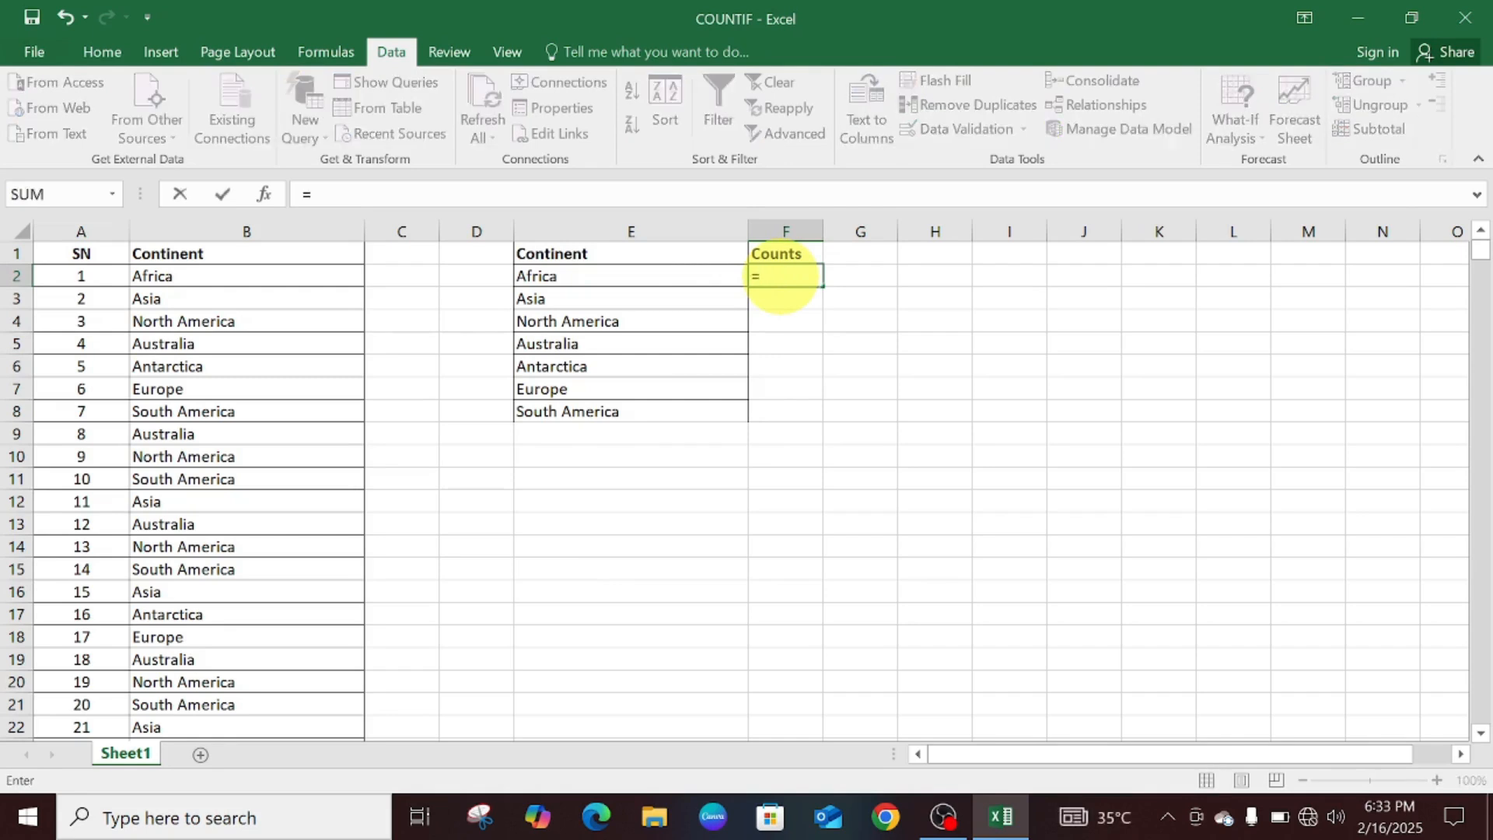
pyautogui.write('countif')
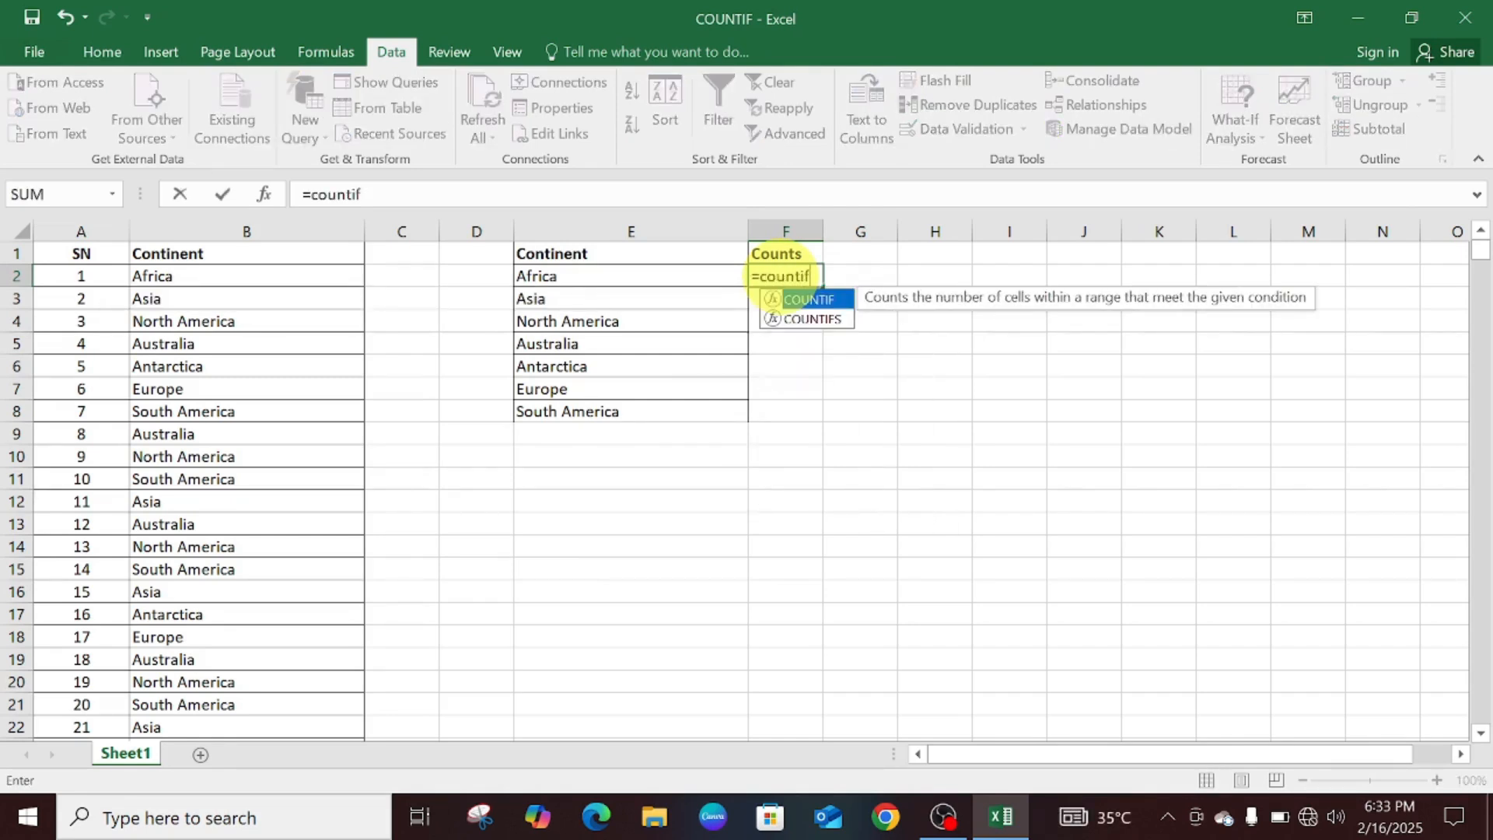
pyautogui.write('(')
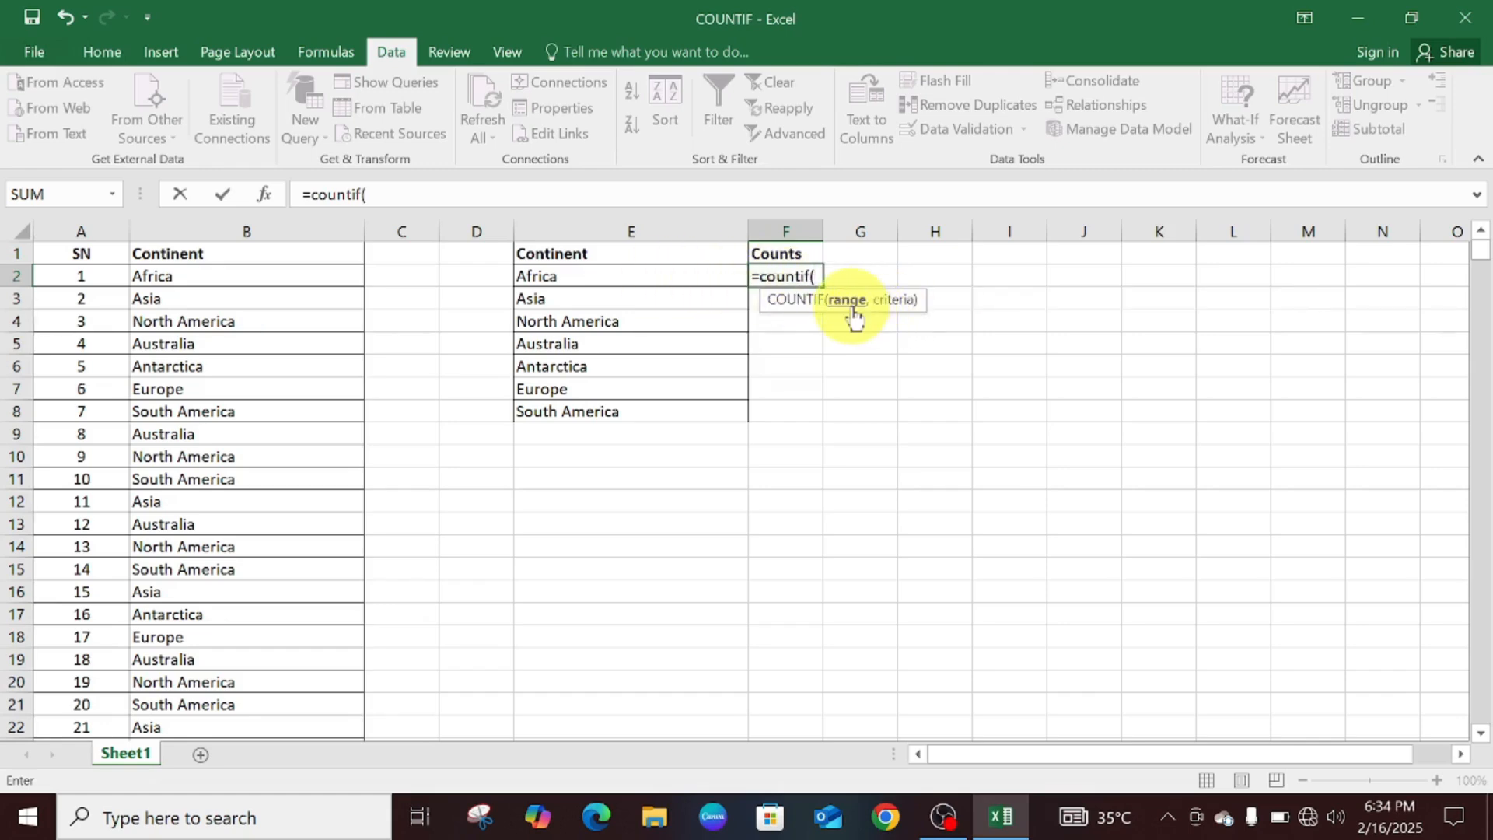
pyautogui.click(308, 271)
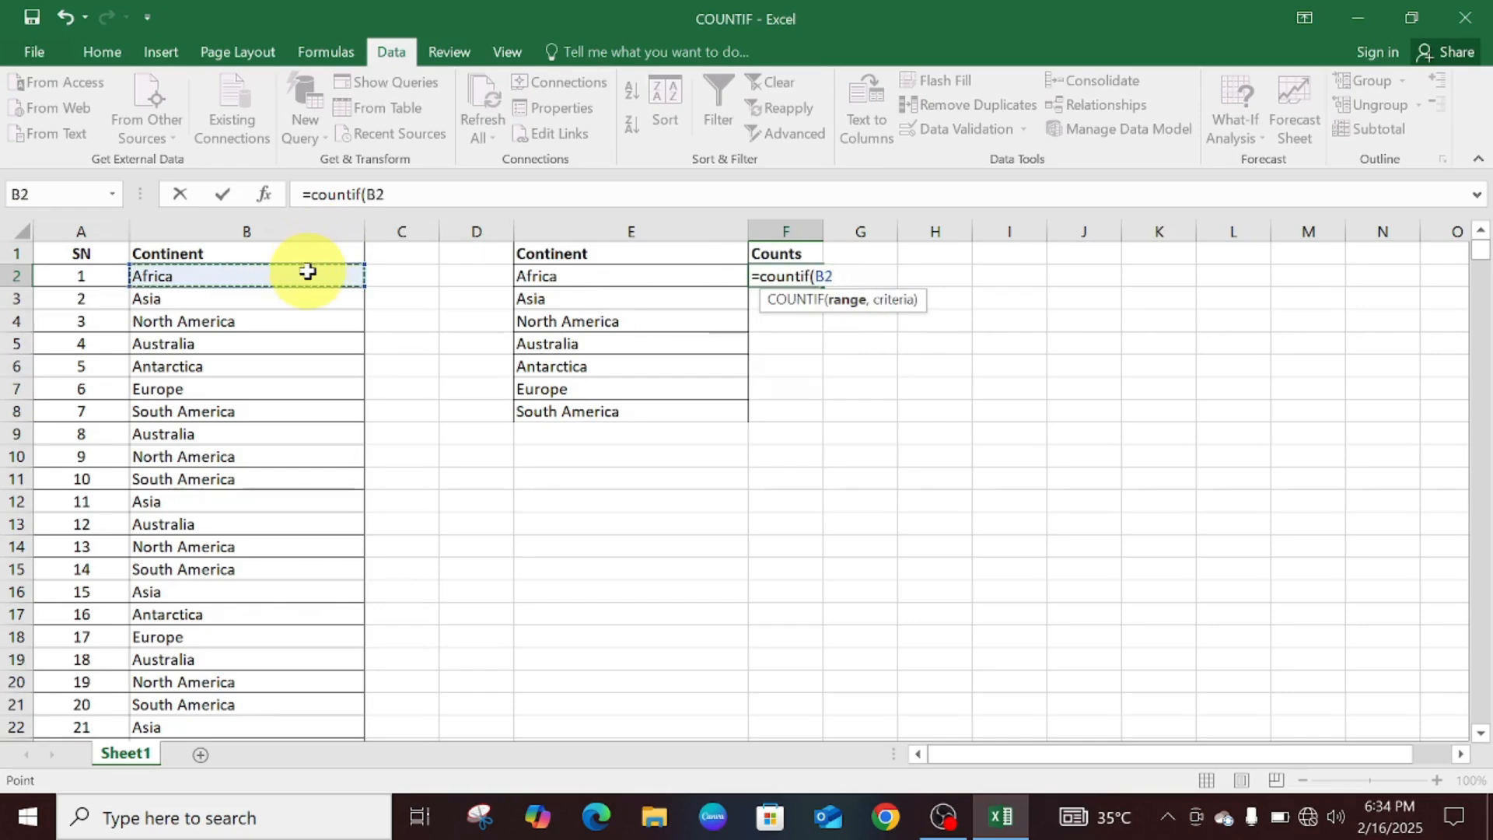
pyautogui.hotkey('ctrl', 'shift', 'Down')
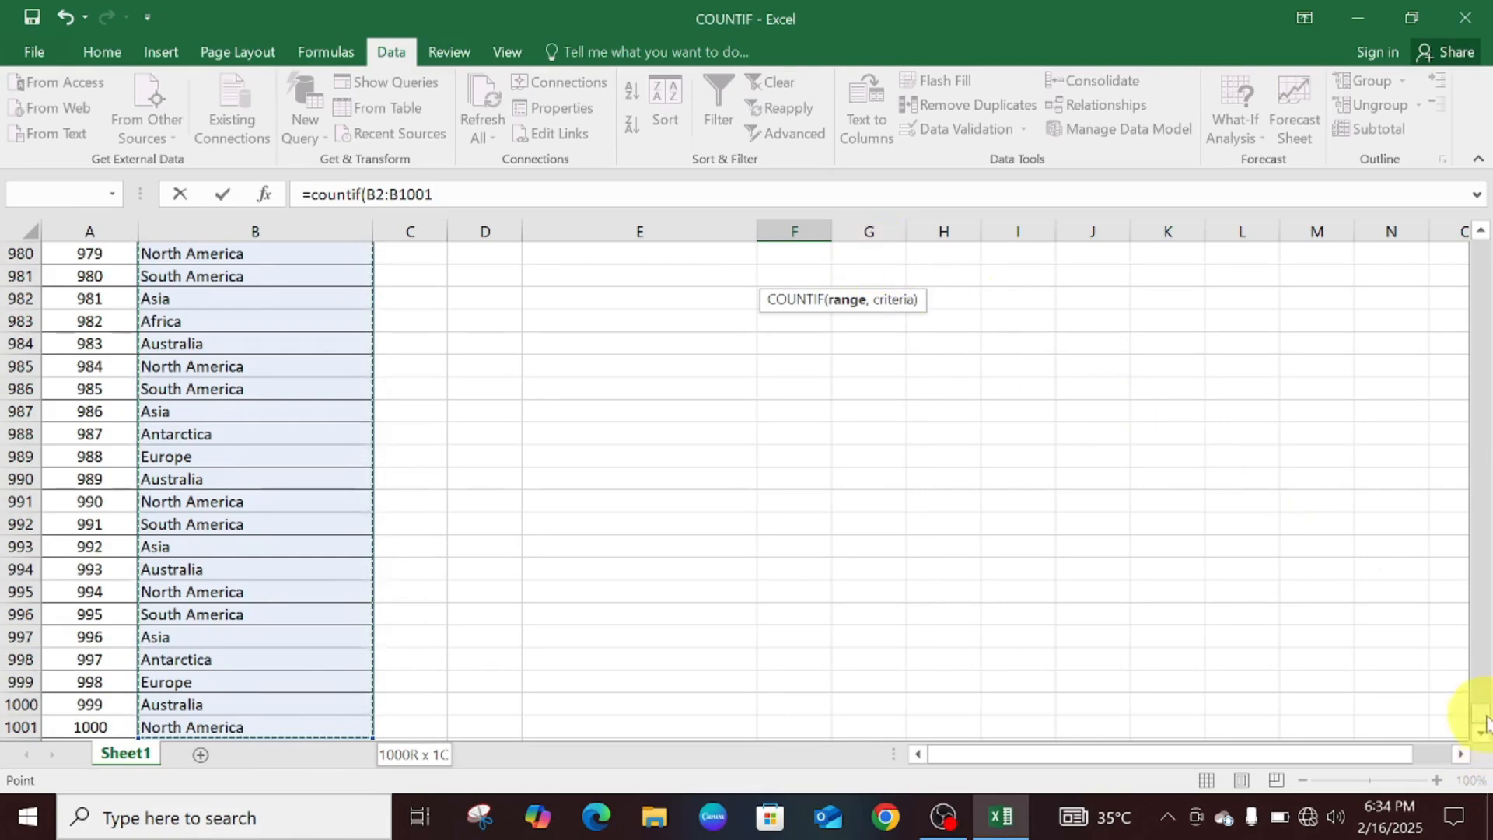
pyautogui.moveTo(1481, 713); pyautogui.dragTo(1474, 214)
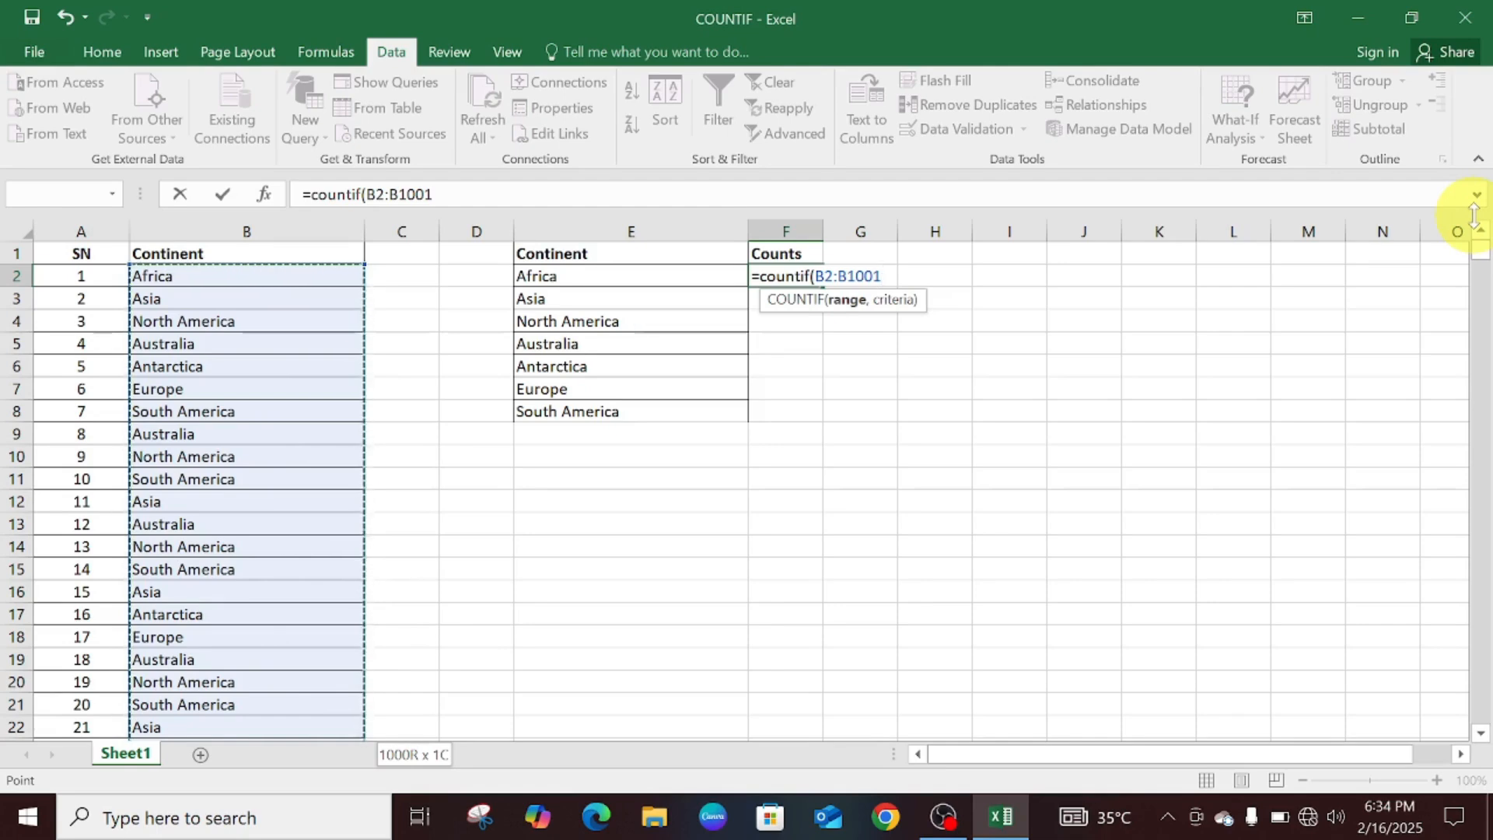
pyautogui.press('F4')
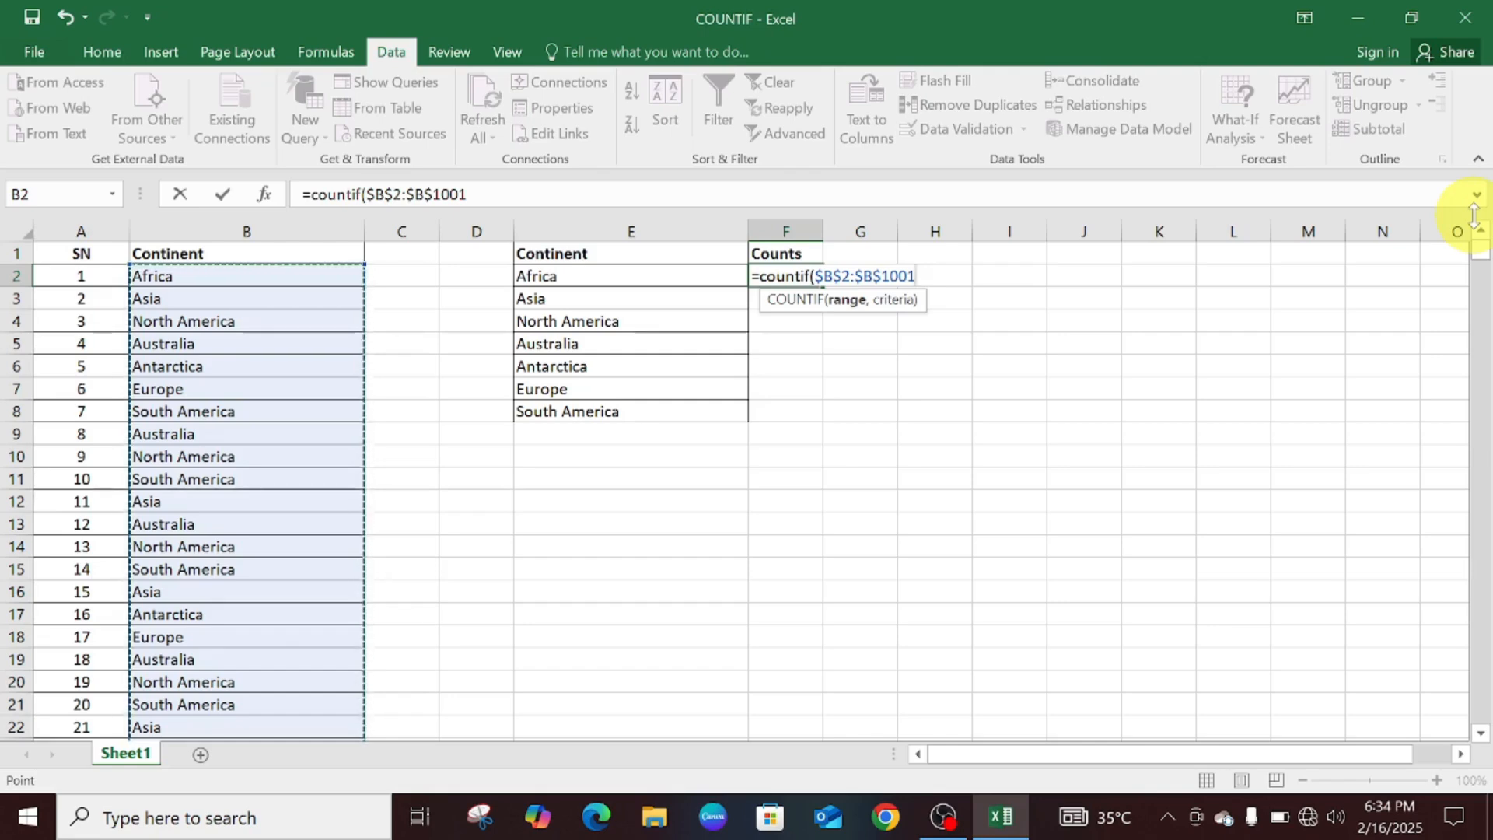
pyautogui.write(',')
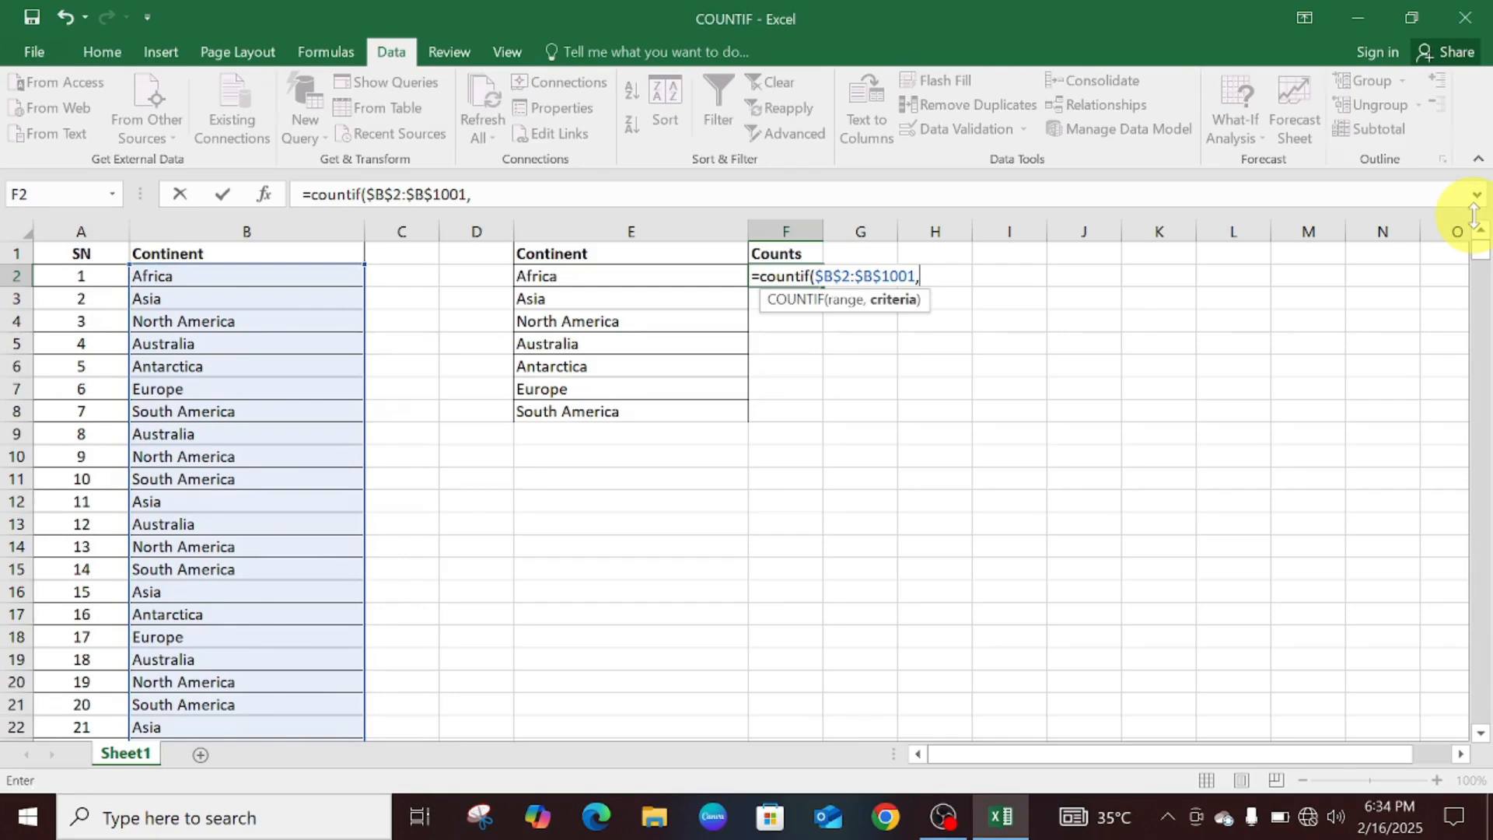
pyautogui.write('e2')
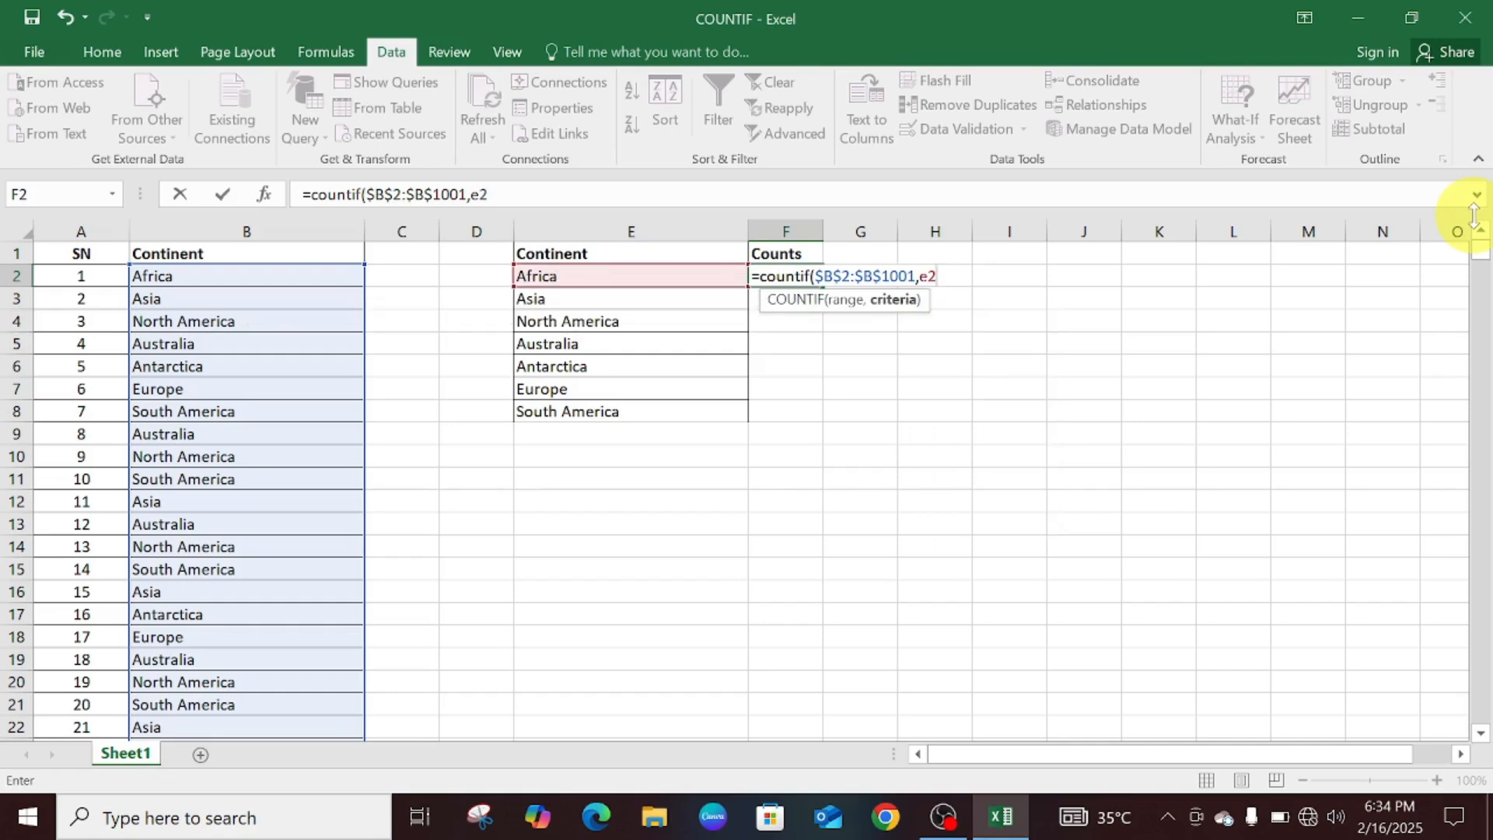
pyautogui.press('Return')
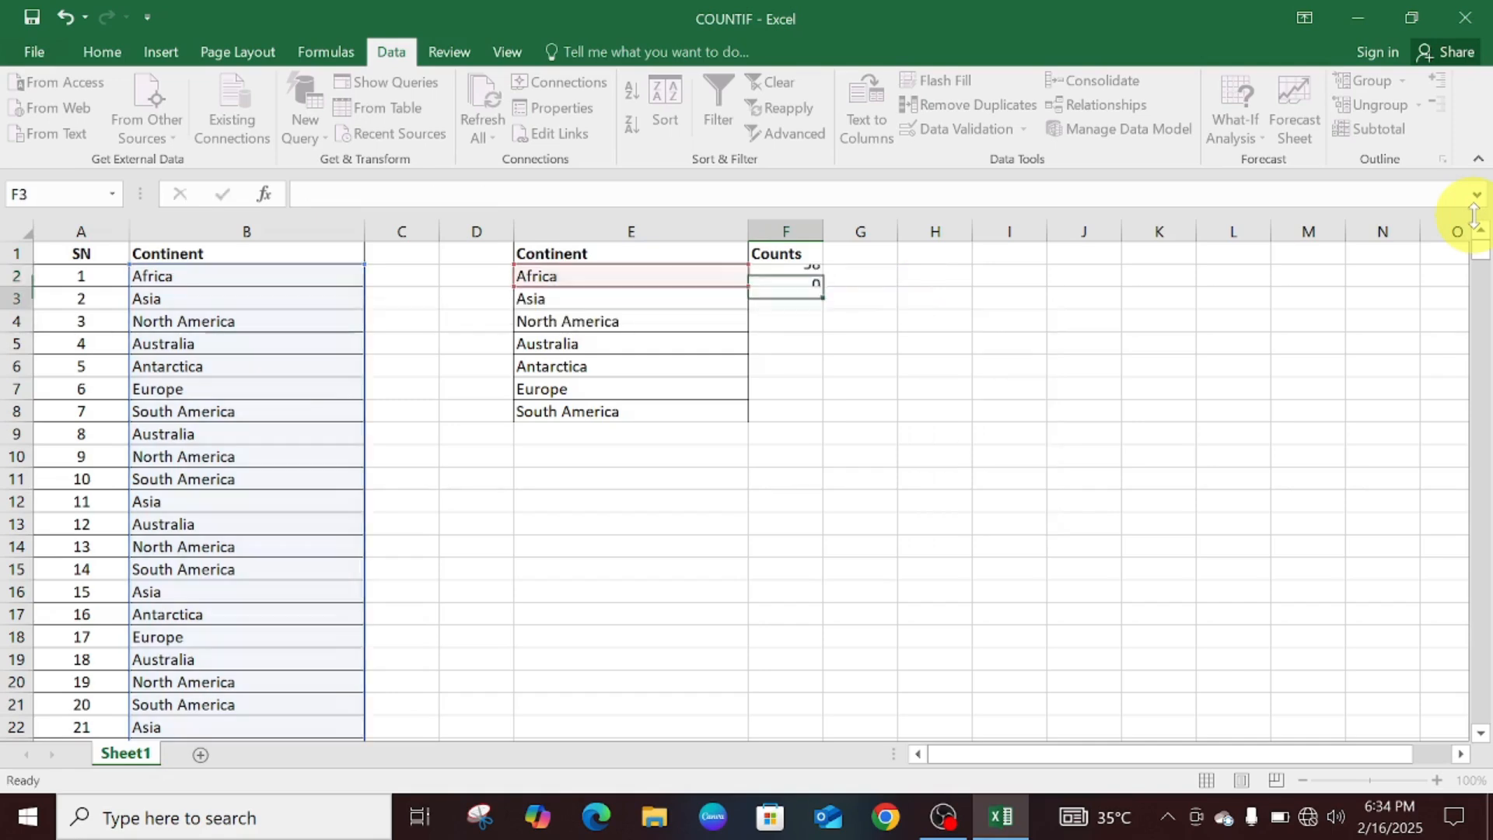
pyautogui.click(785, 276)
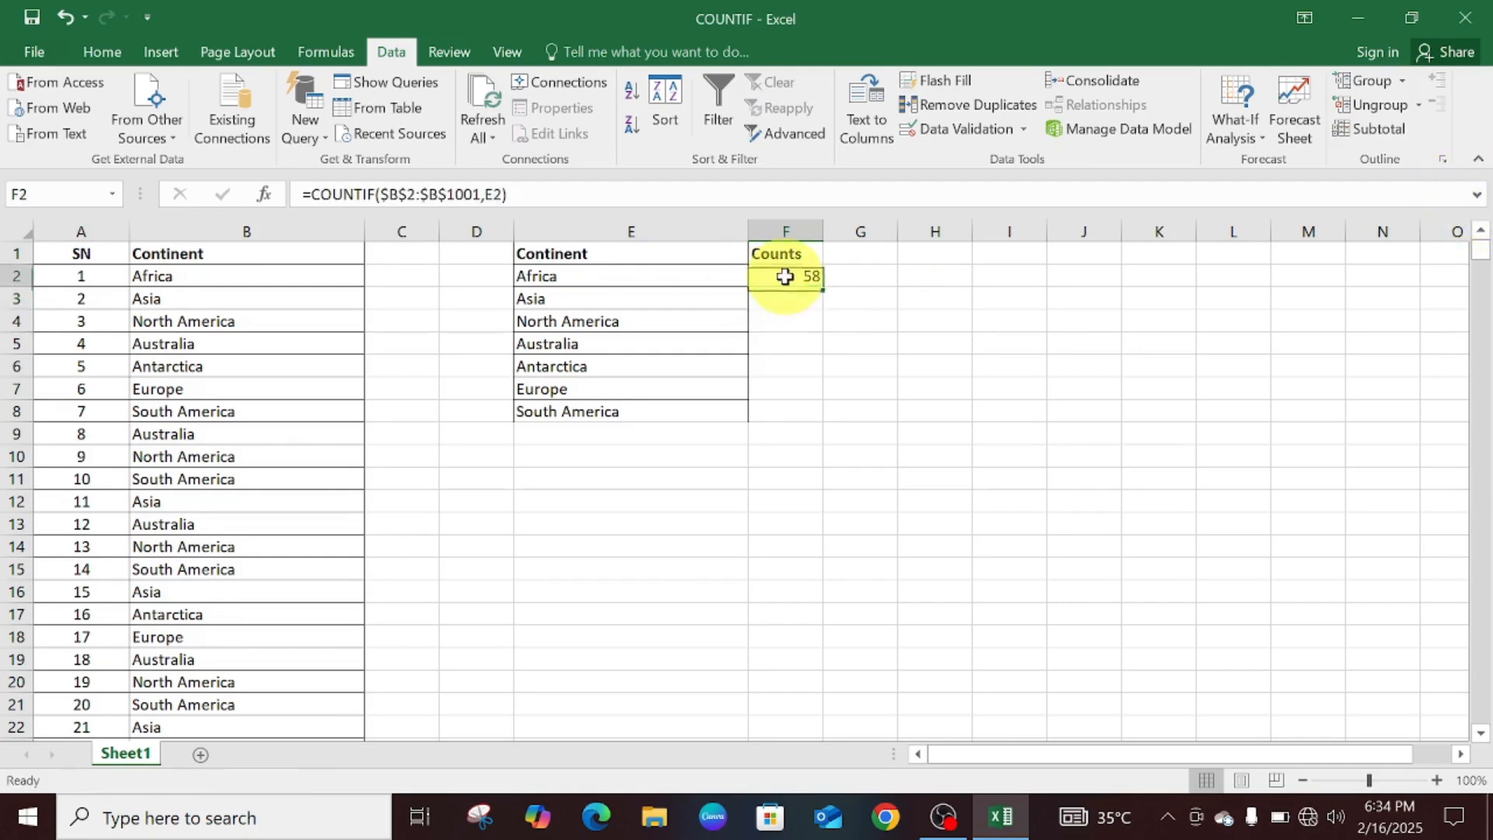
pyautogui.doubleClick(824, 292)
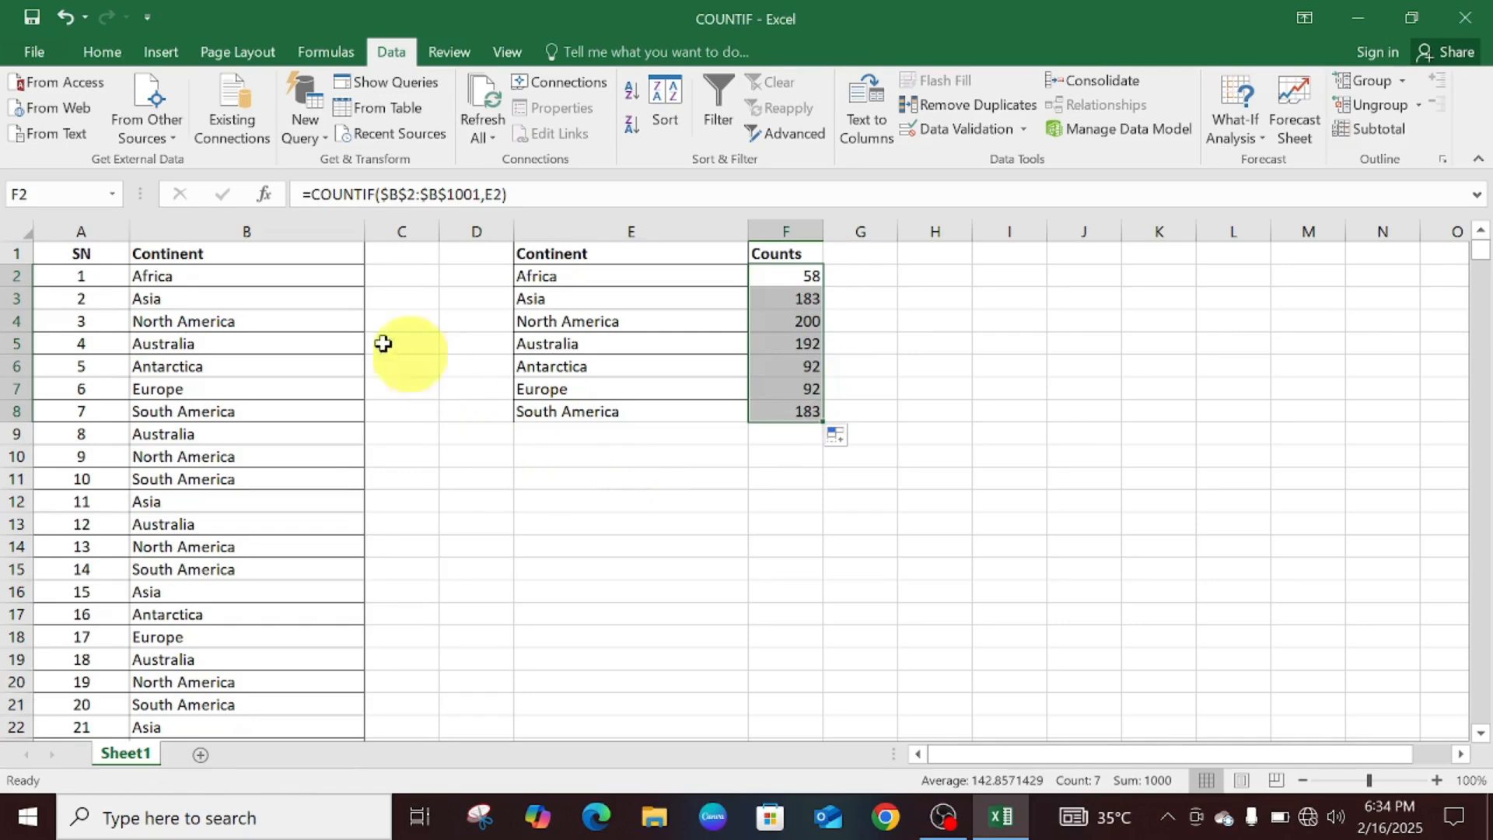
# Find all cells containing "africa" in column B to check the Africa count
pyautogui.click(279, 268)
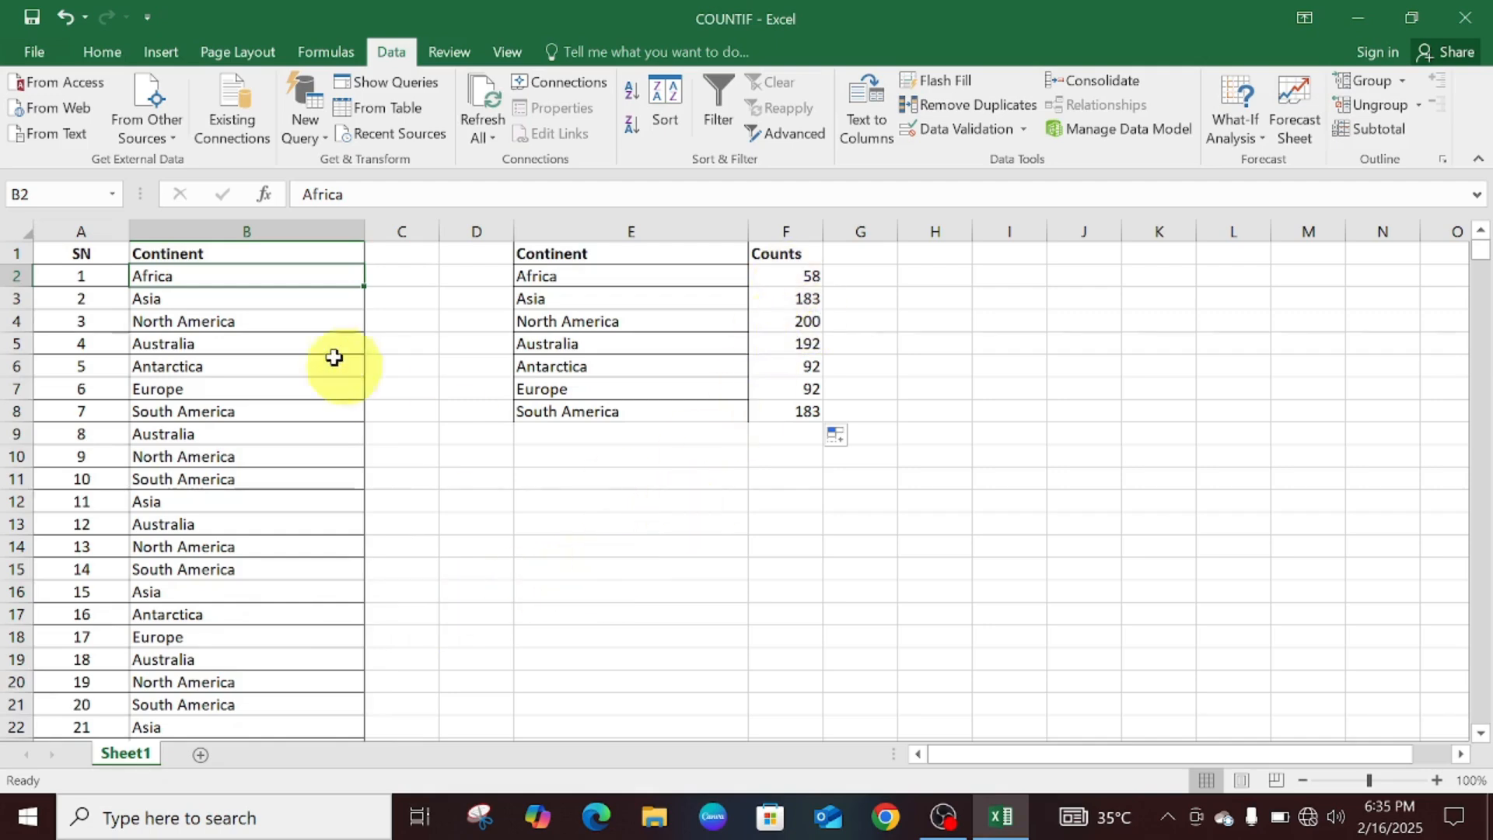
pyautogui.click(259, 231)
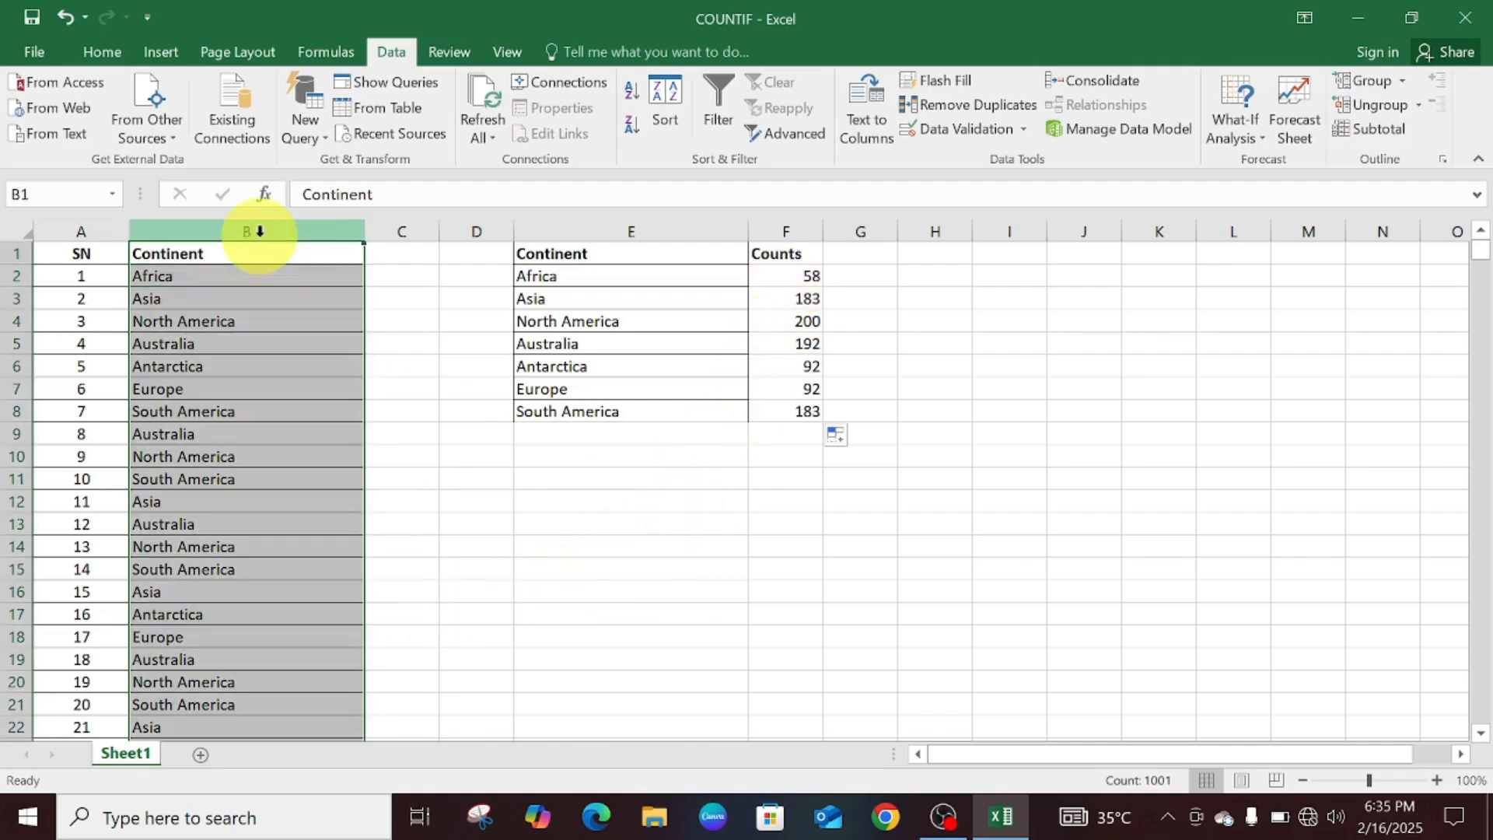
pyautogui.hotkey('ctrl', 'f')
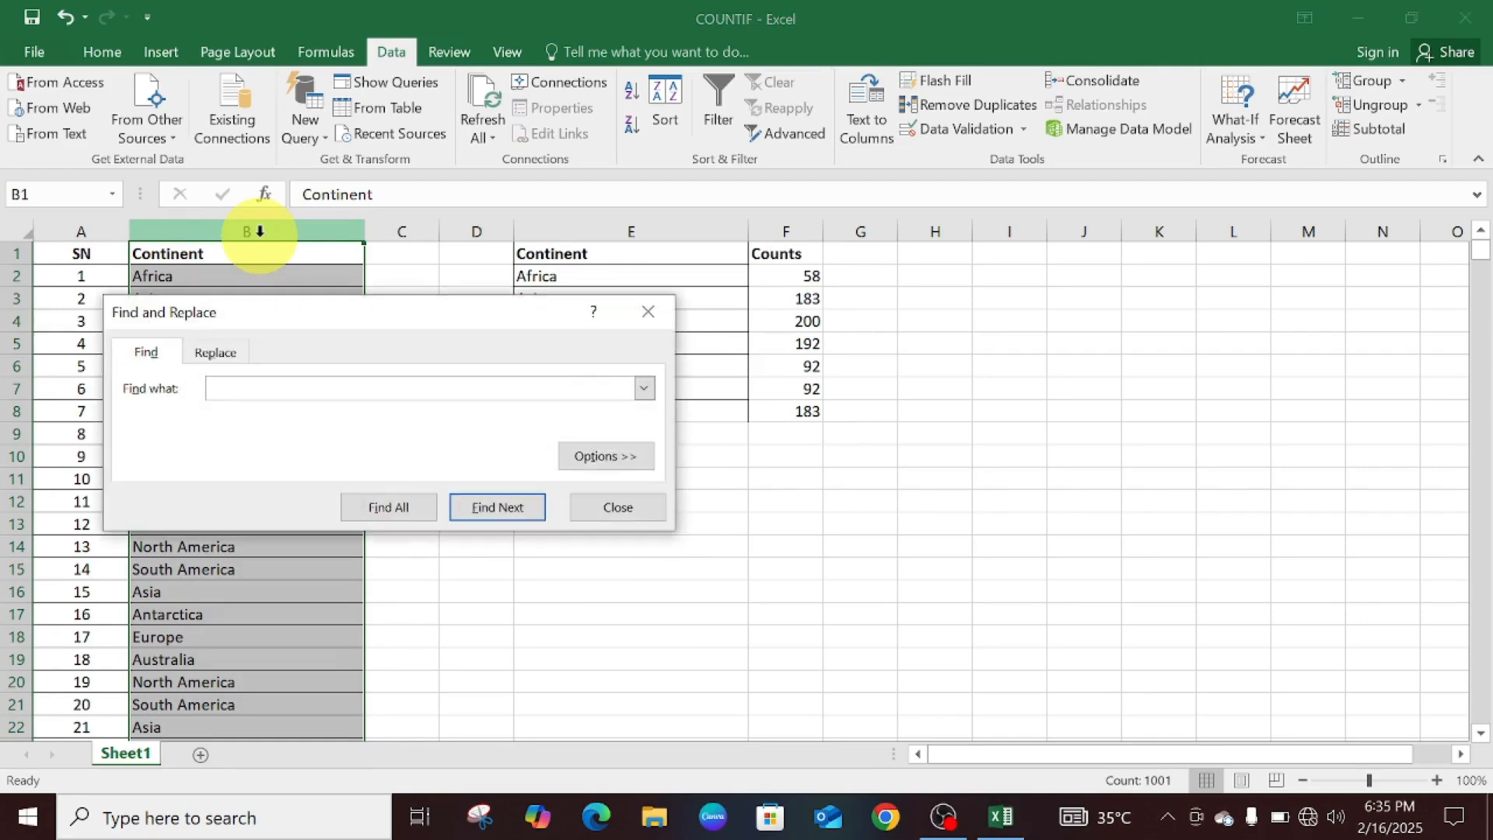
pyautogui.write('africa')
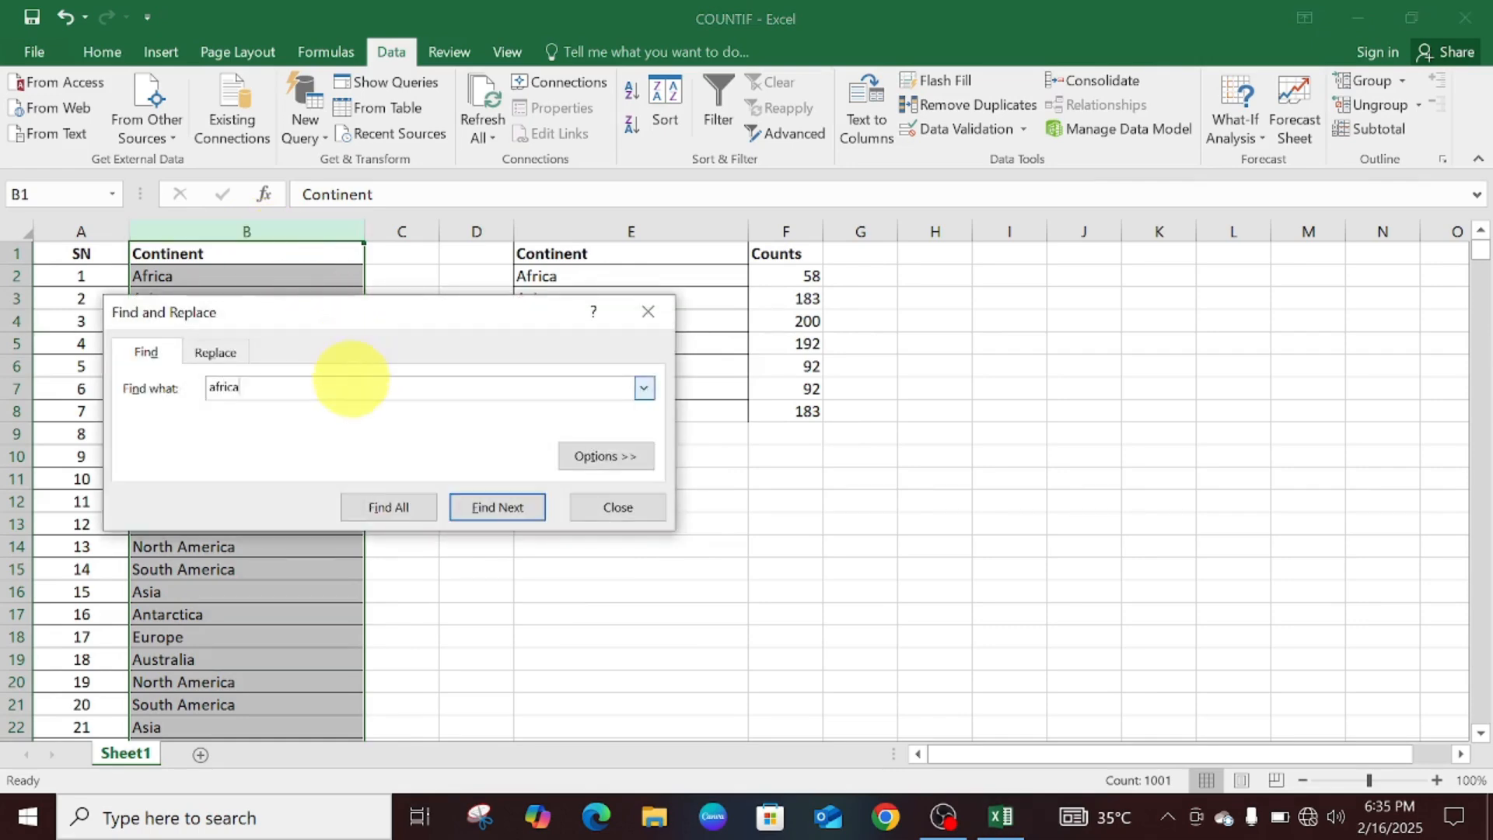
pyautogui.click(403, 517)
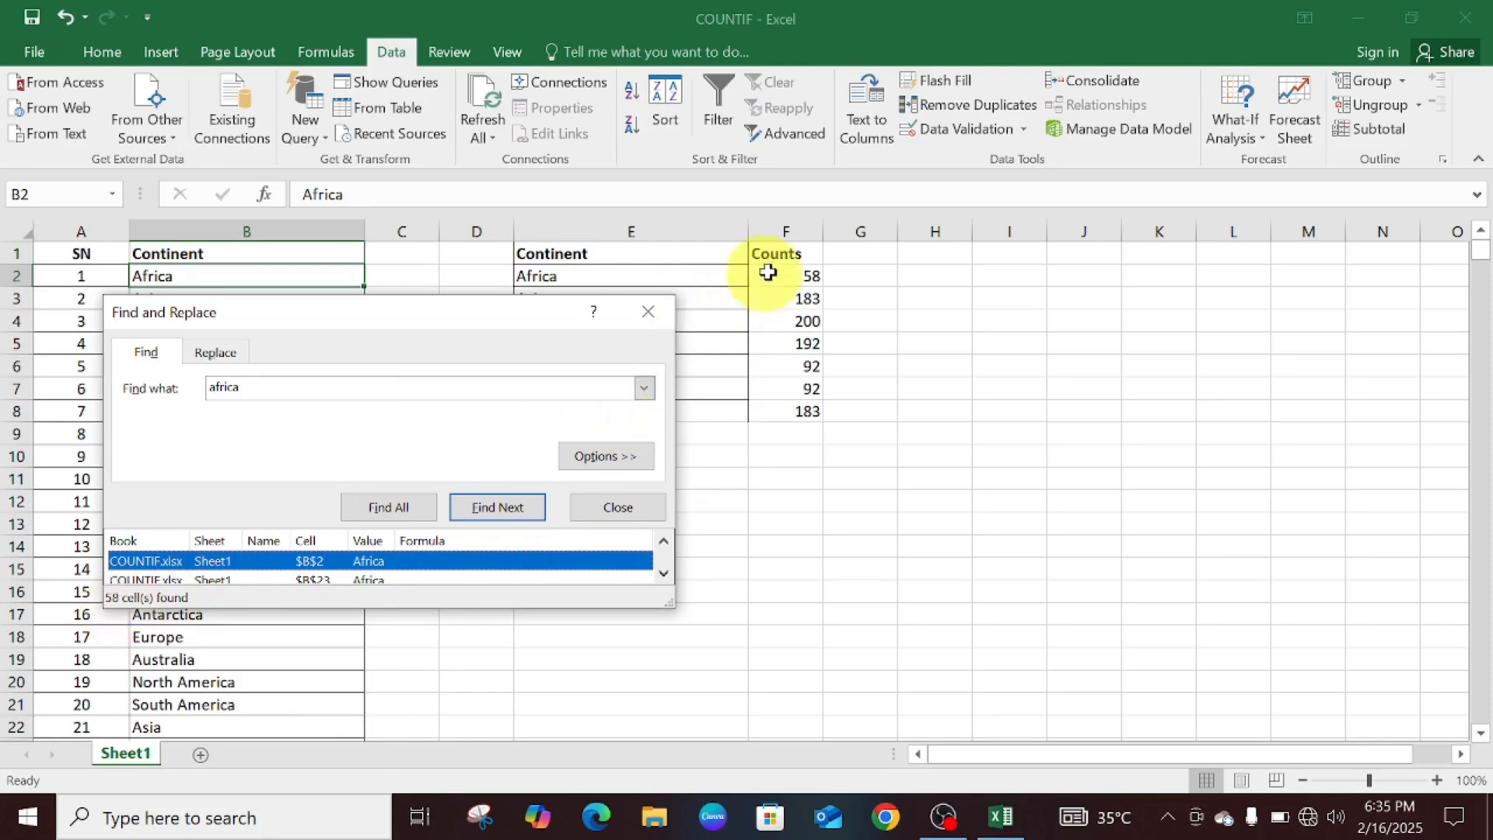
# Find all cells containing "europe" to check the Europe count, and close the search dialog
pyautogui.click(349, 386)
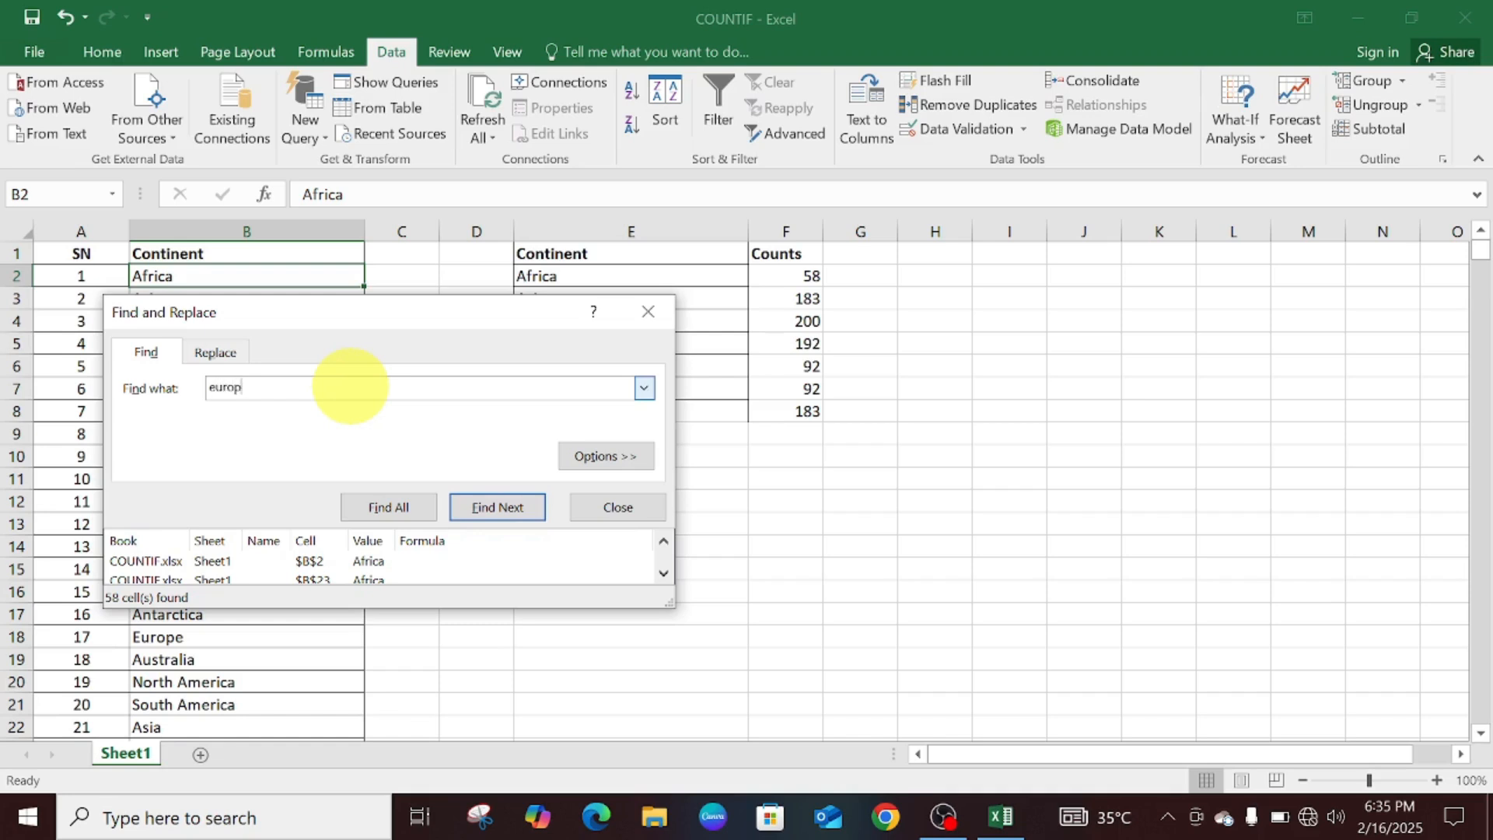
pyautogui.click(398, 508)
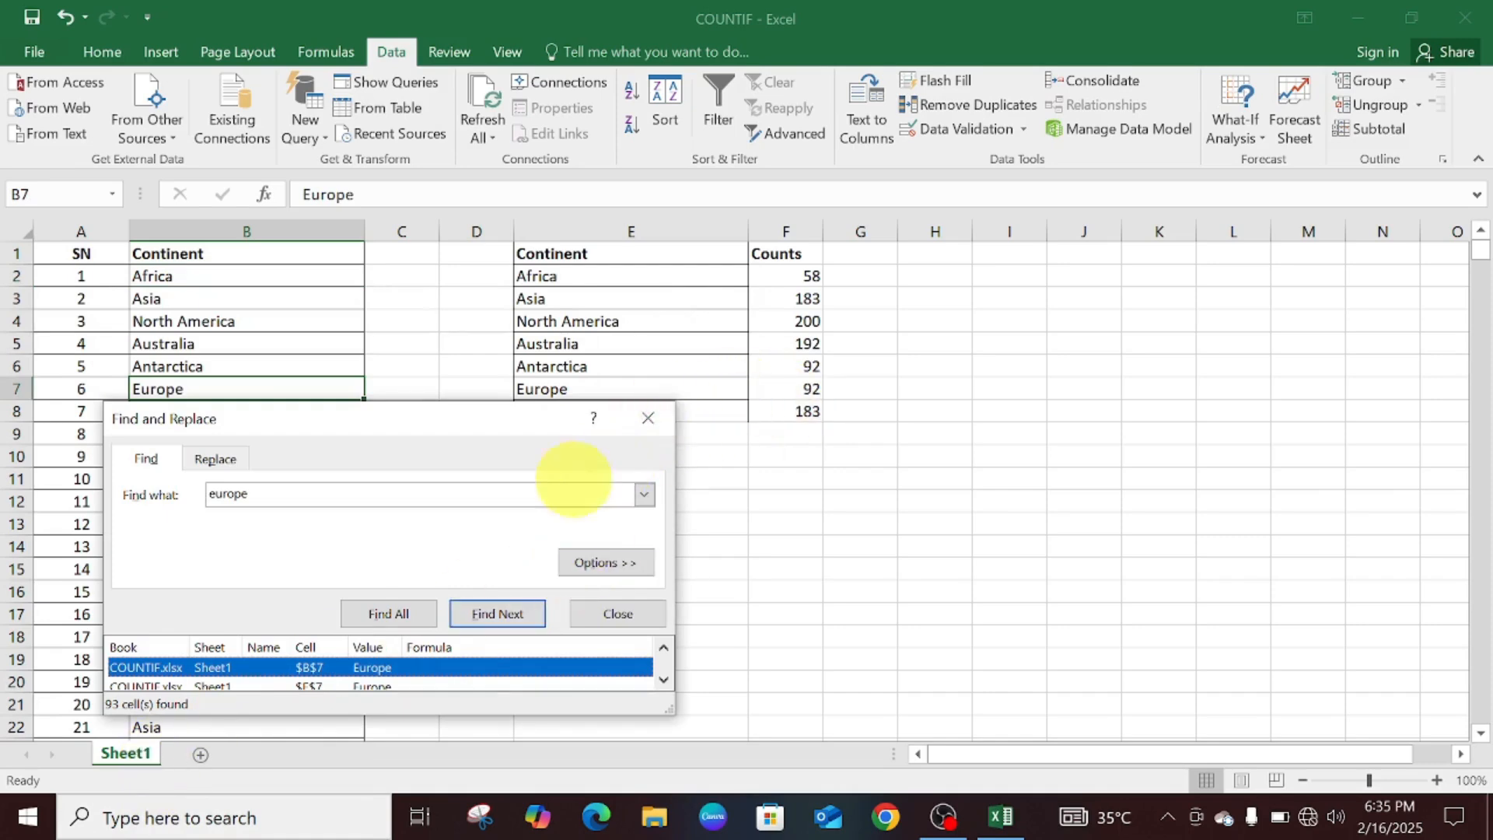
pyautogui.click(265, 498)
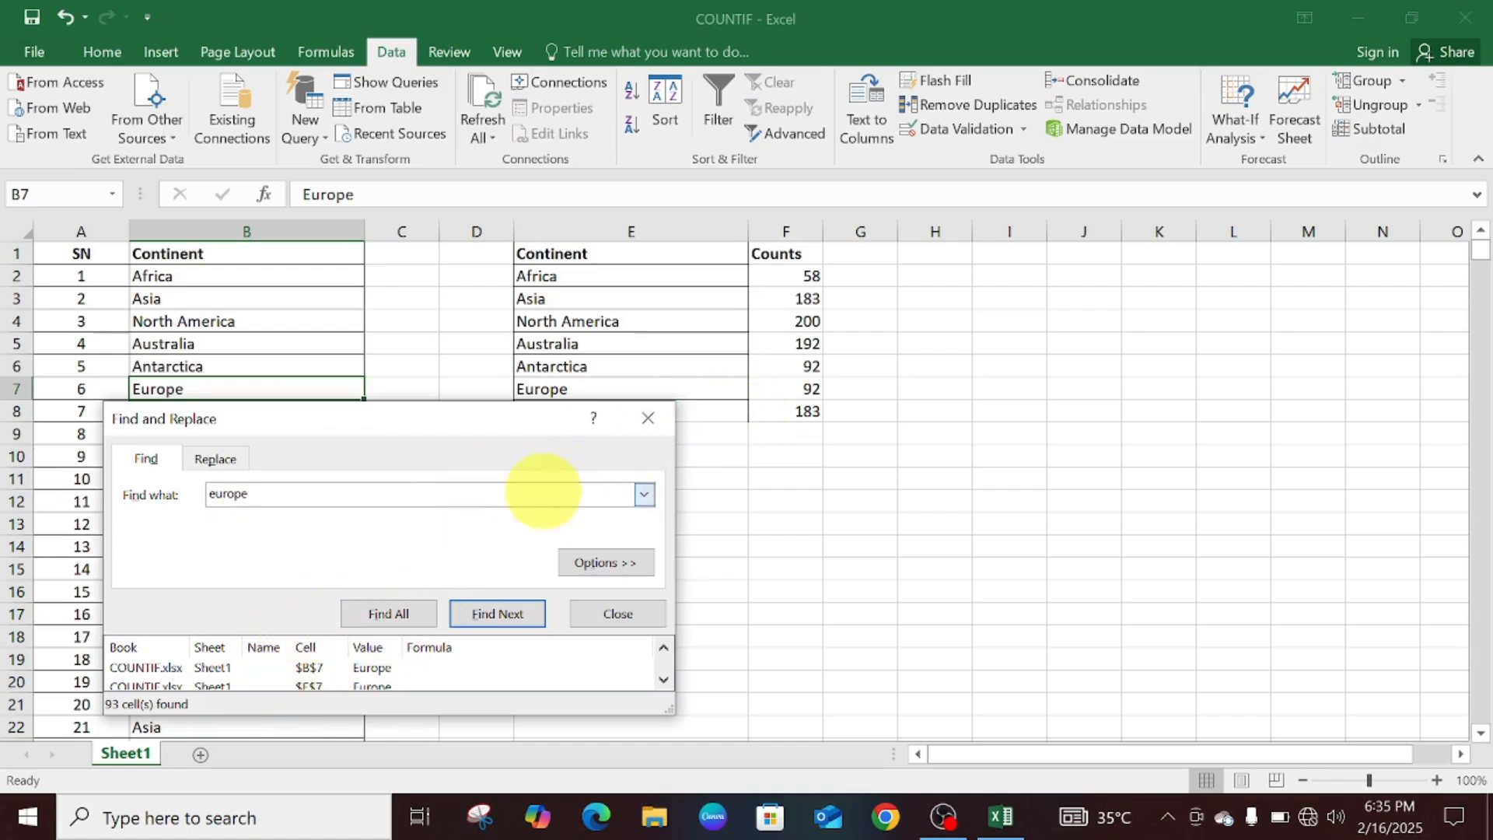
pyautogui.click(667, 428)
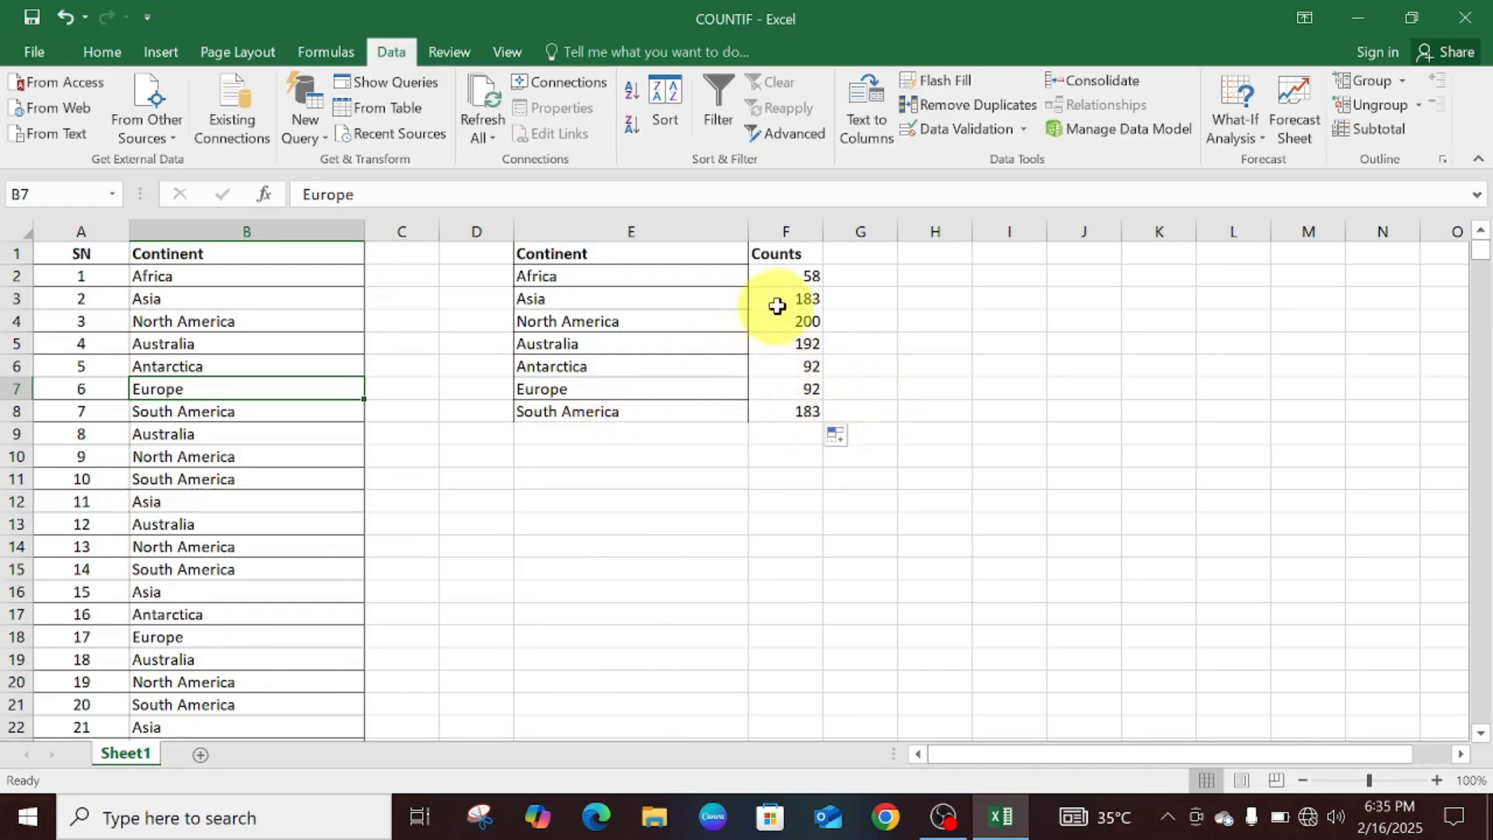
# Begin a COUNTIF formula in cell G2, beside the Africa count
pyautogui.click(777, 273)
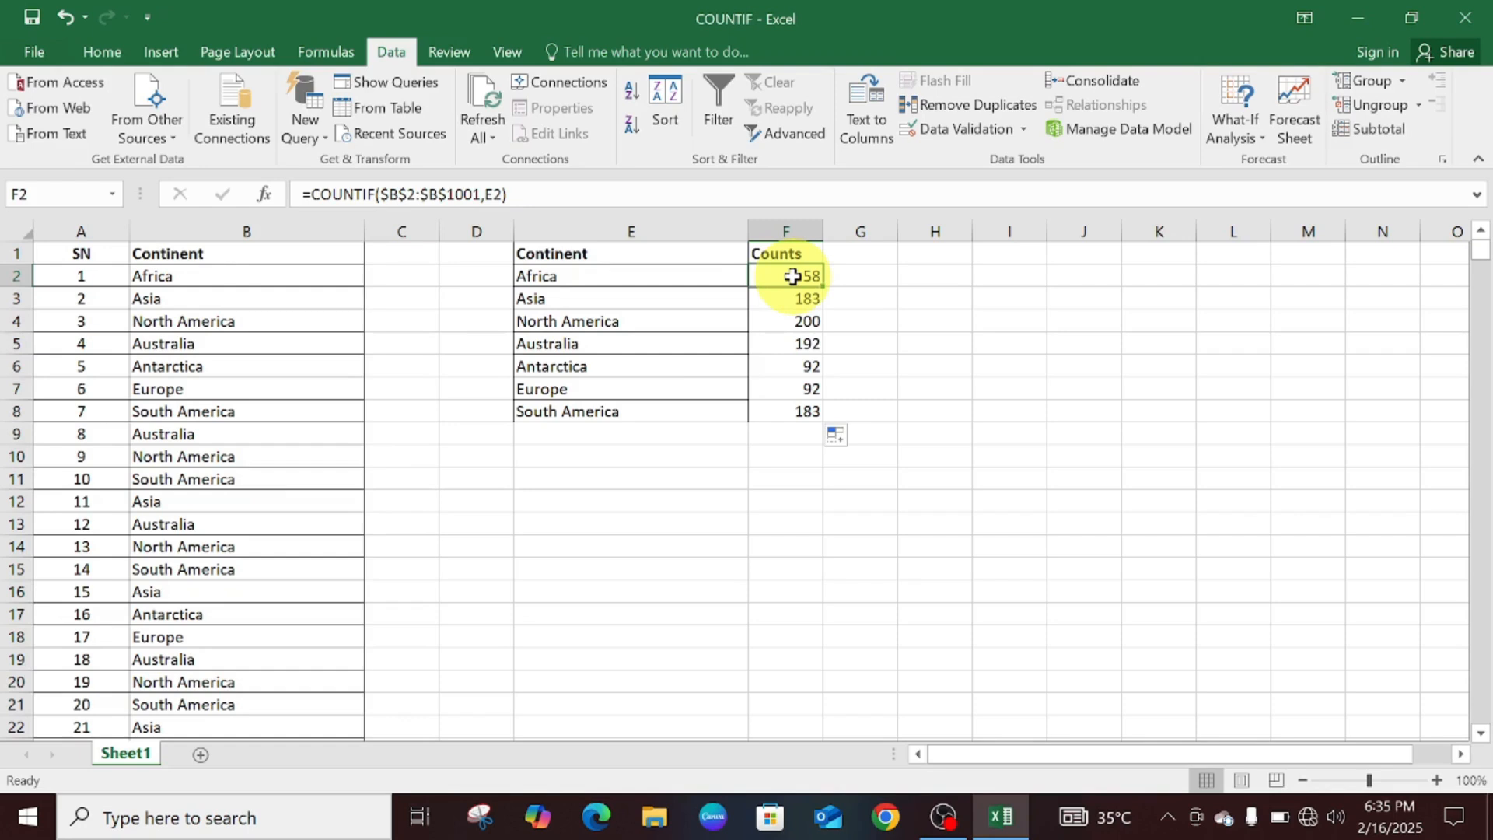
pyautogui.click(843, 274)
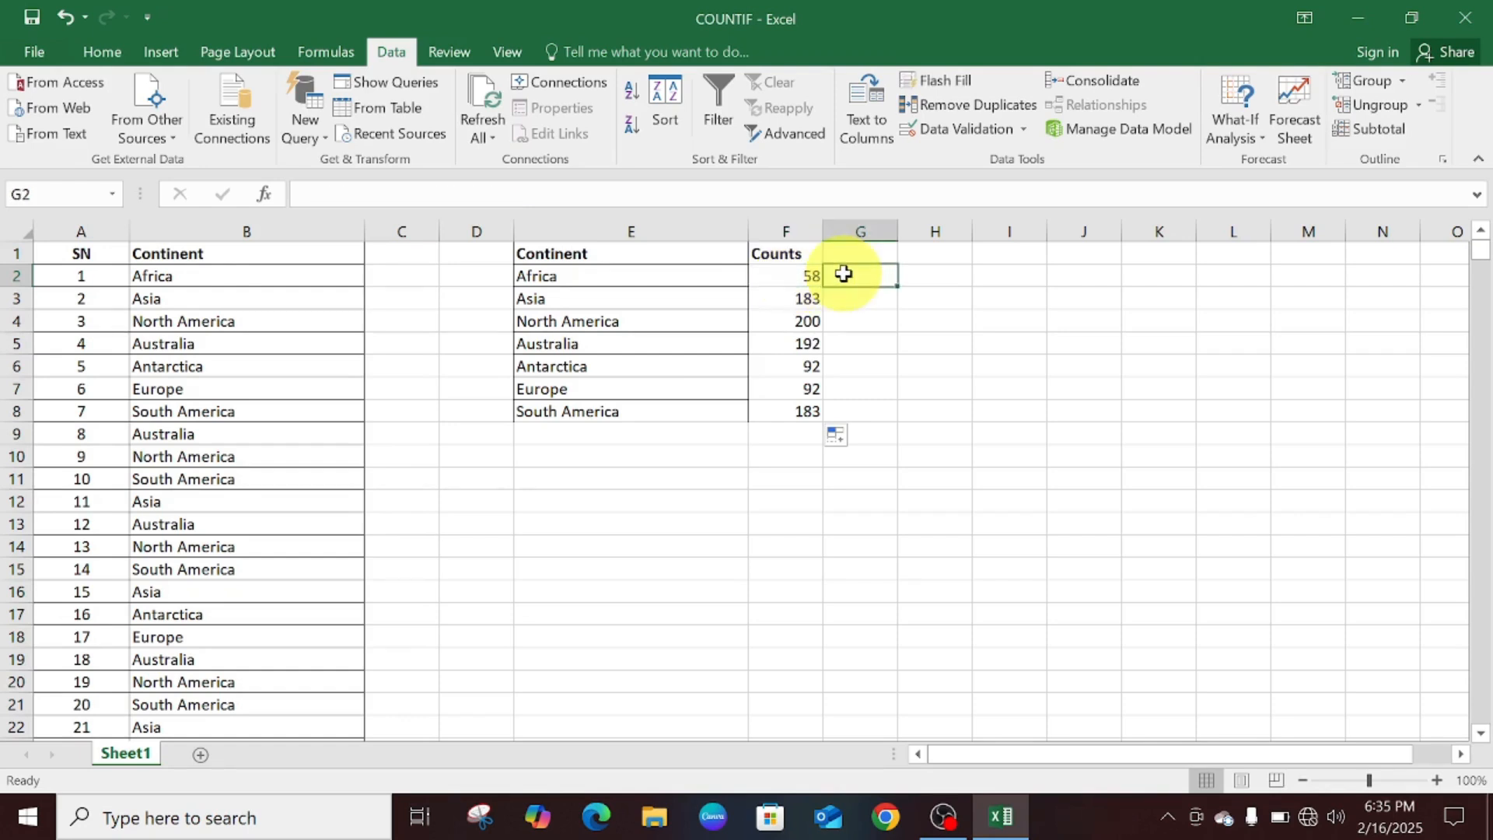
pyautogui.write('=co')
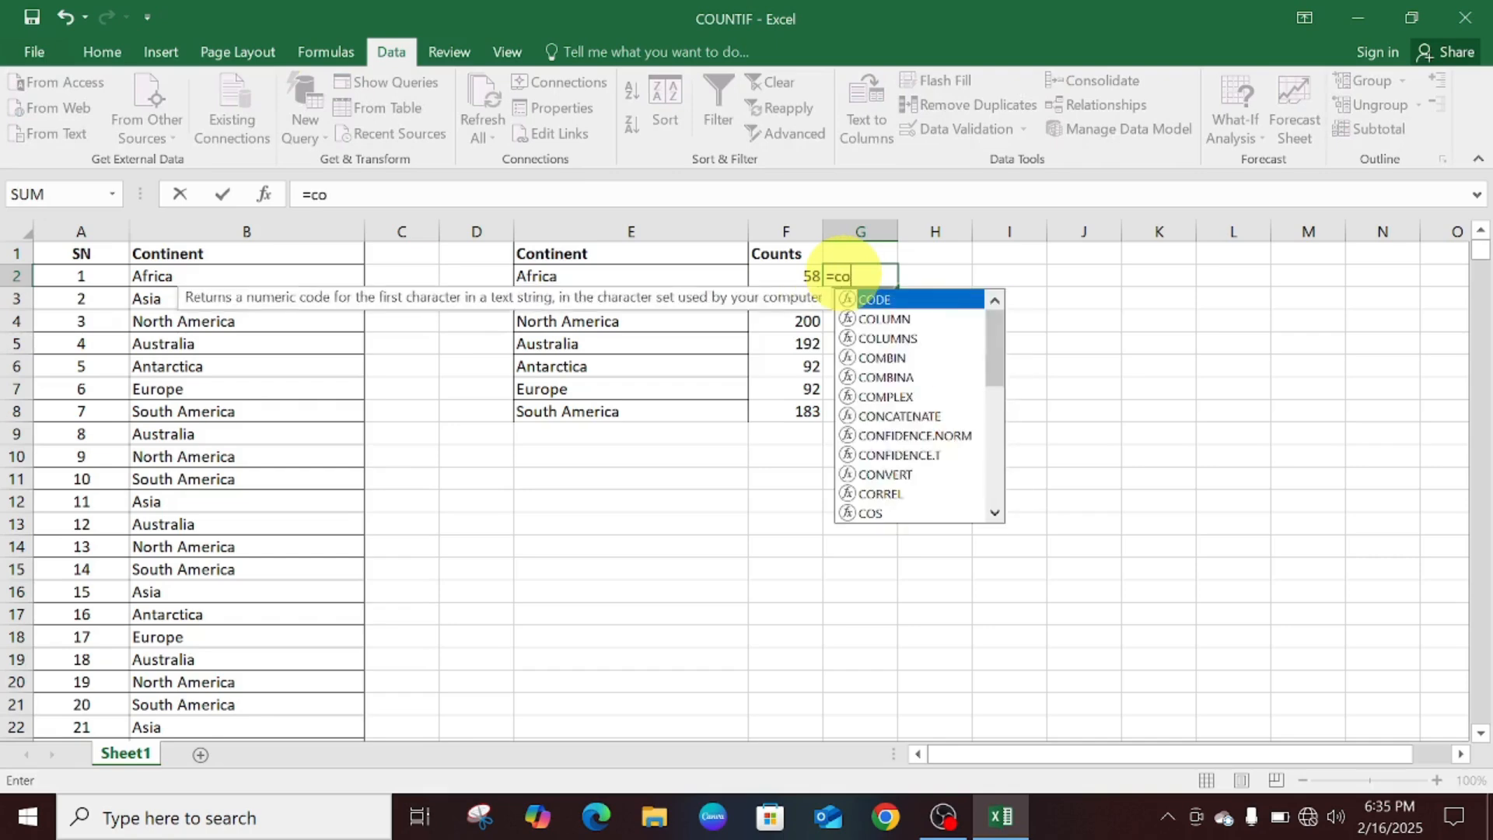
pyautogui.write('untif')
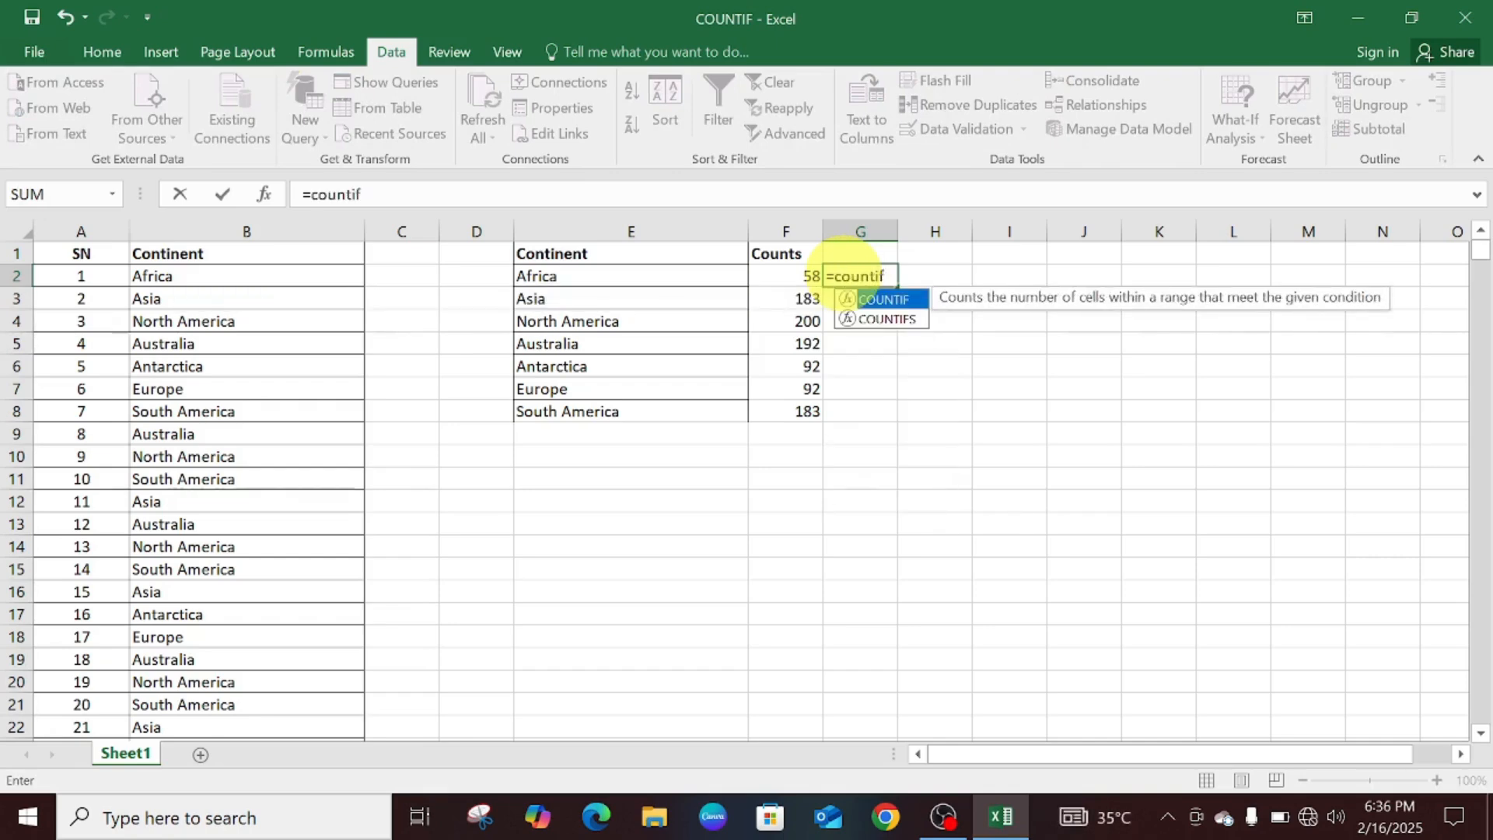
pyautogui.write('(')
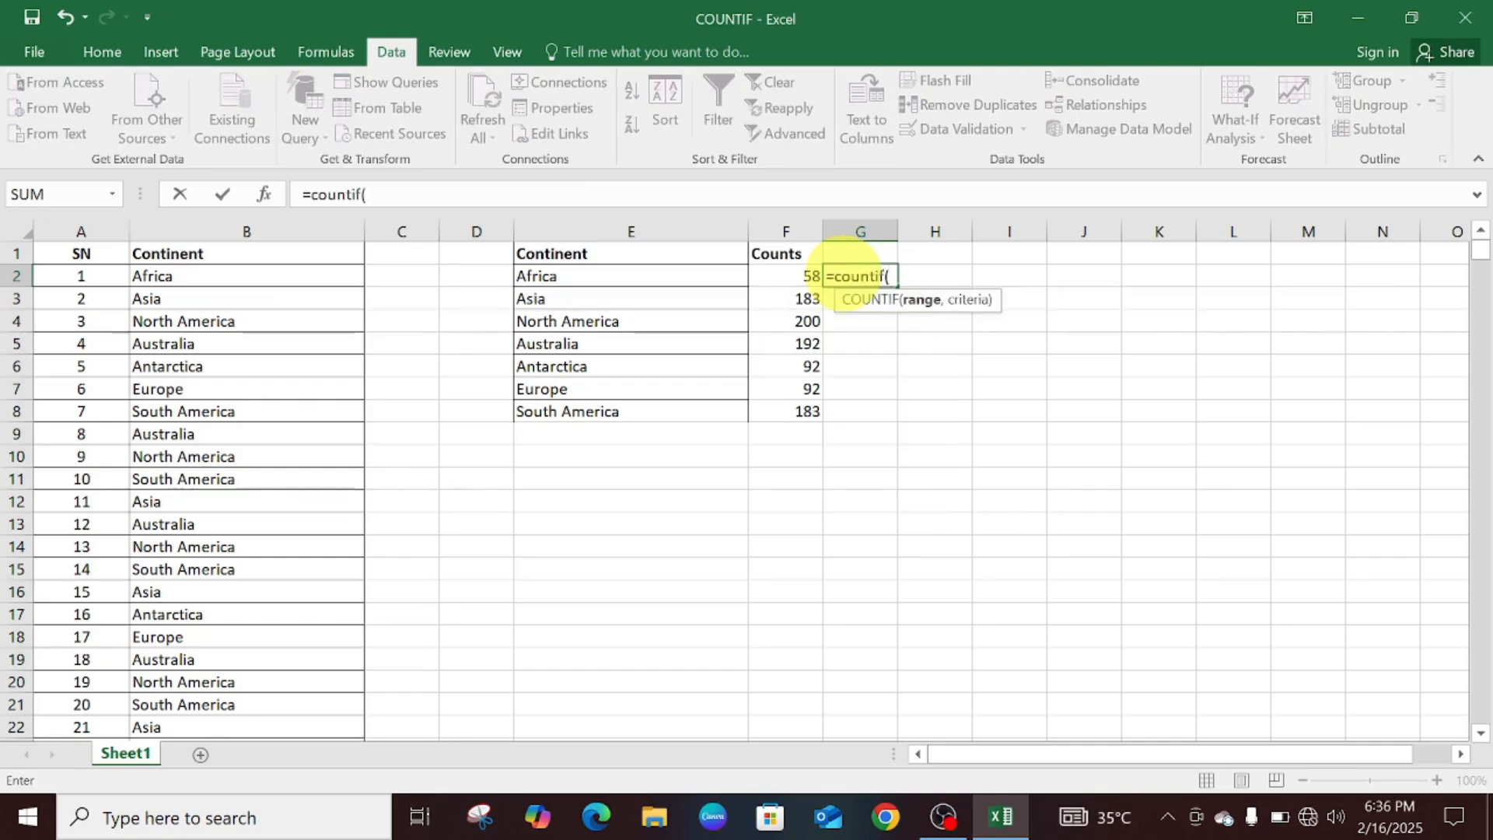
pyautogui.click(346, 274)
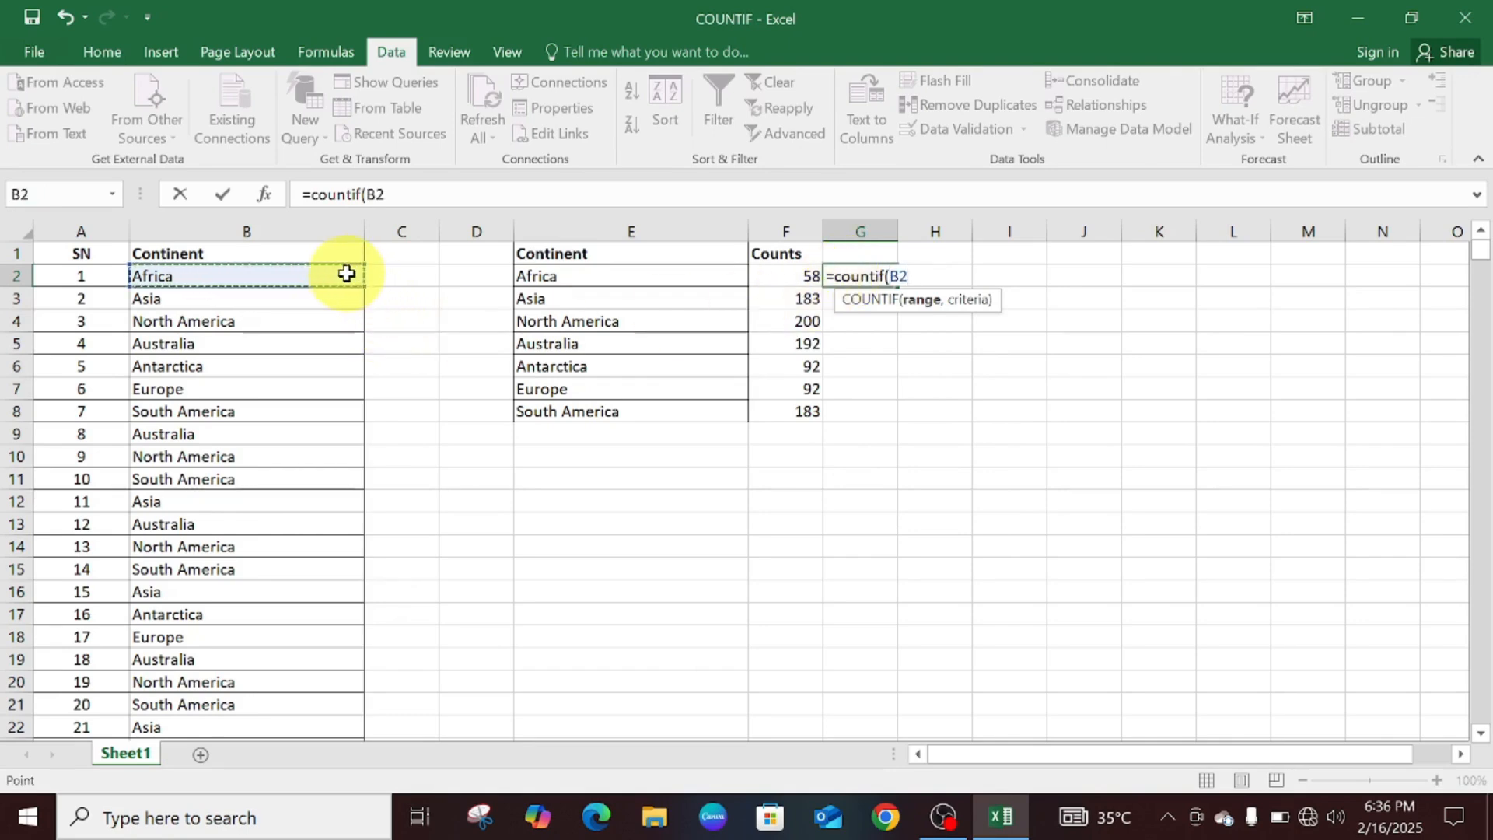
pyautogui.hotkey('shift', 'F10')
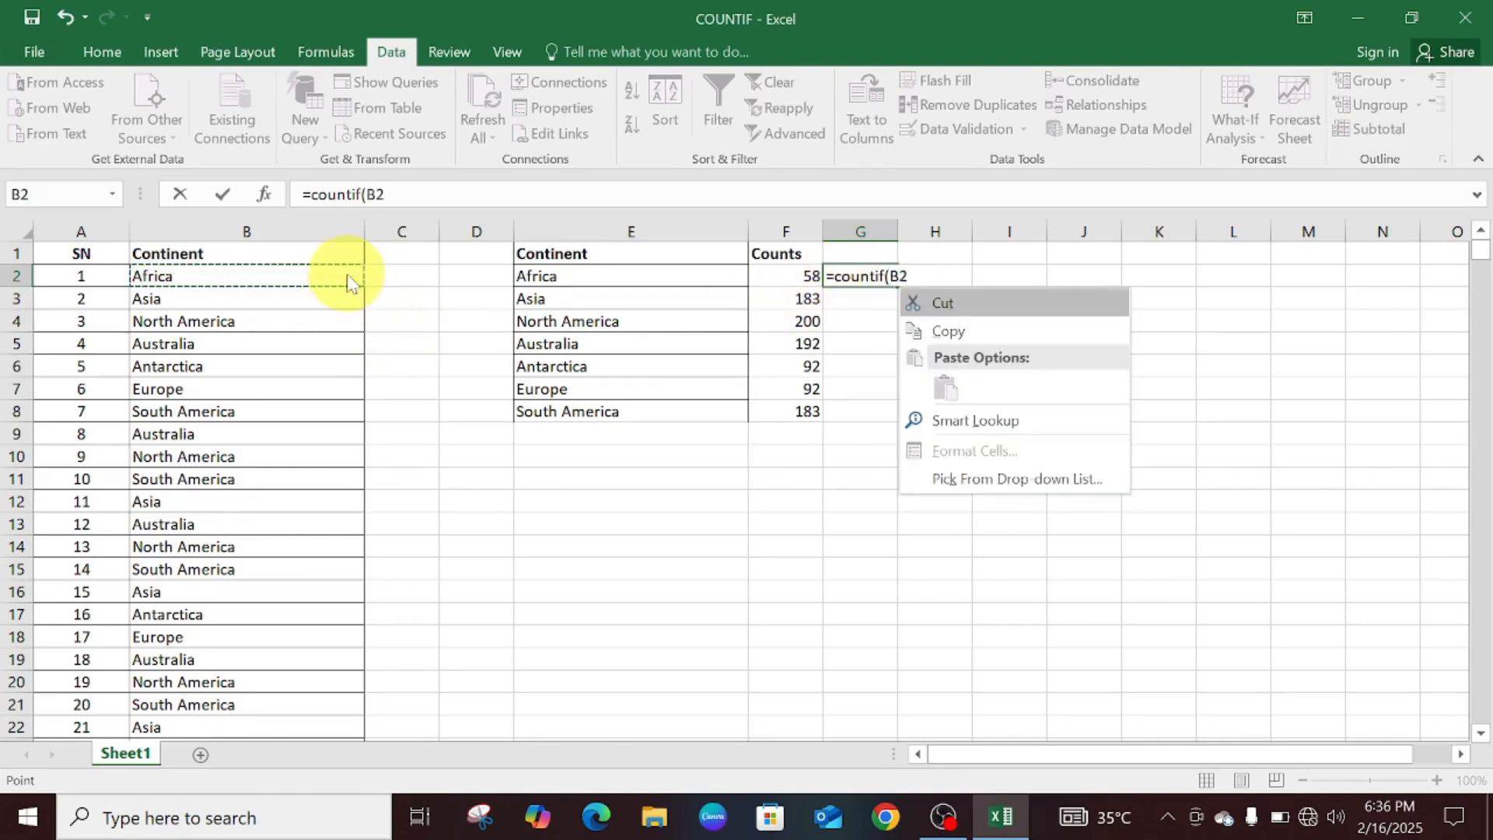
pyautogui.press('Down')
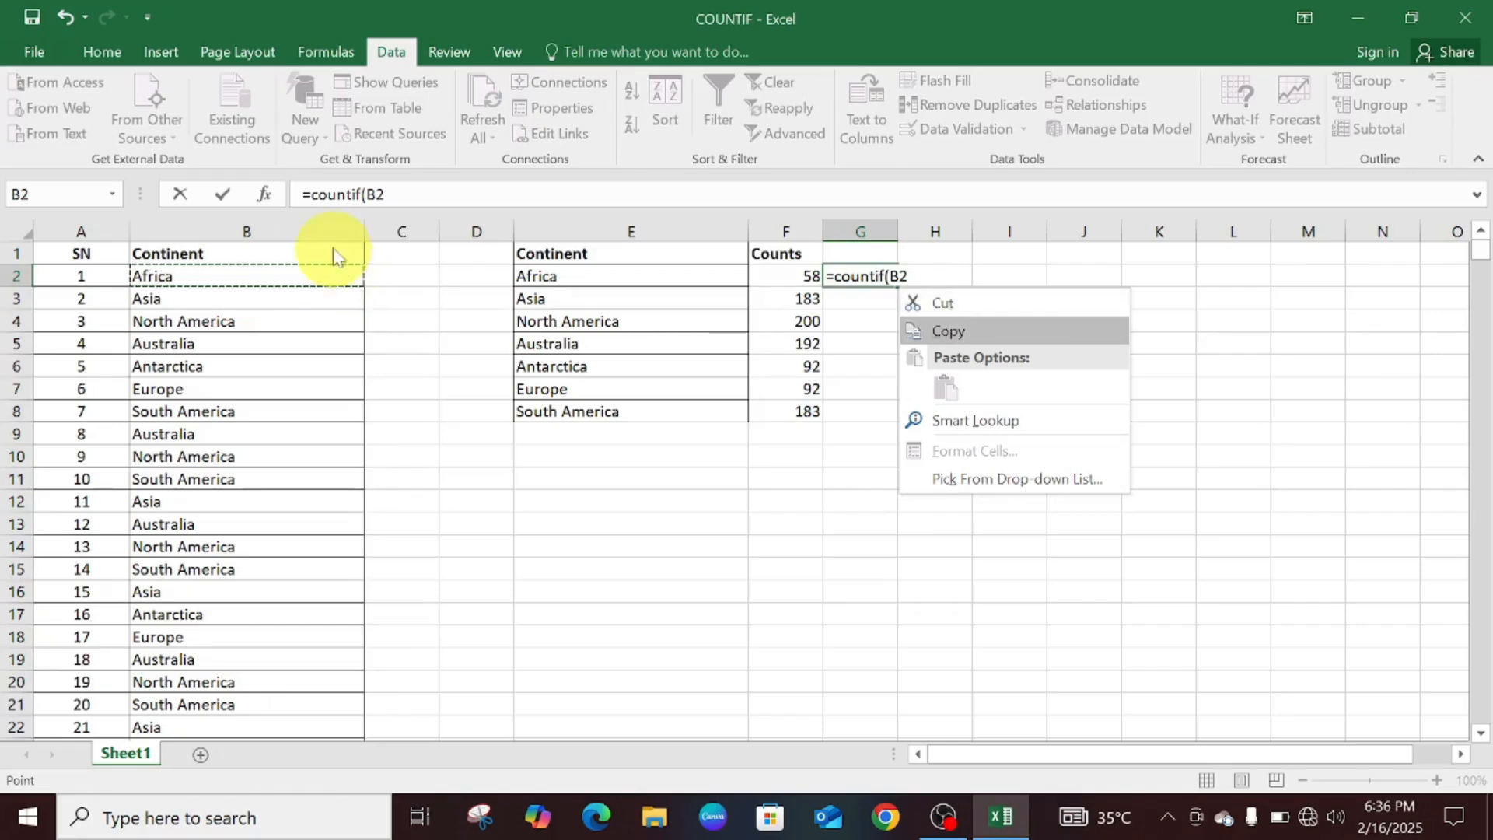
pyautogui.press('Escape')
pyautogui.click(464, 187)
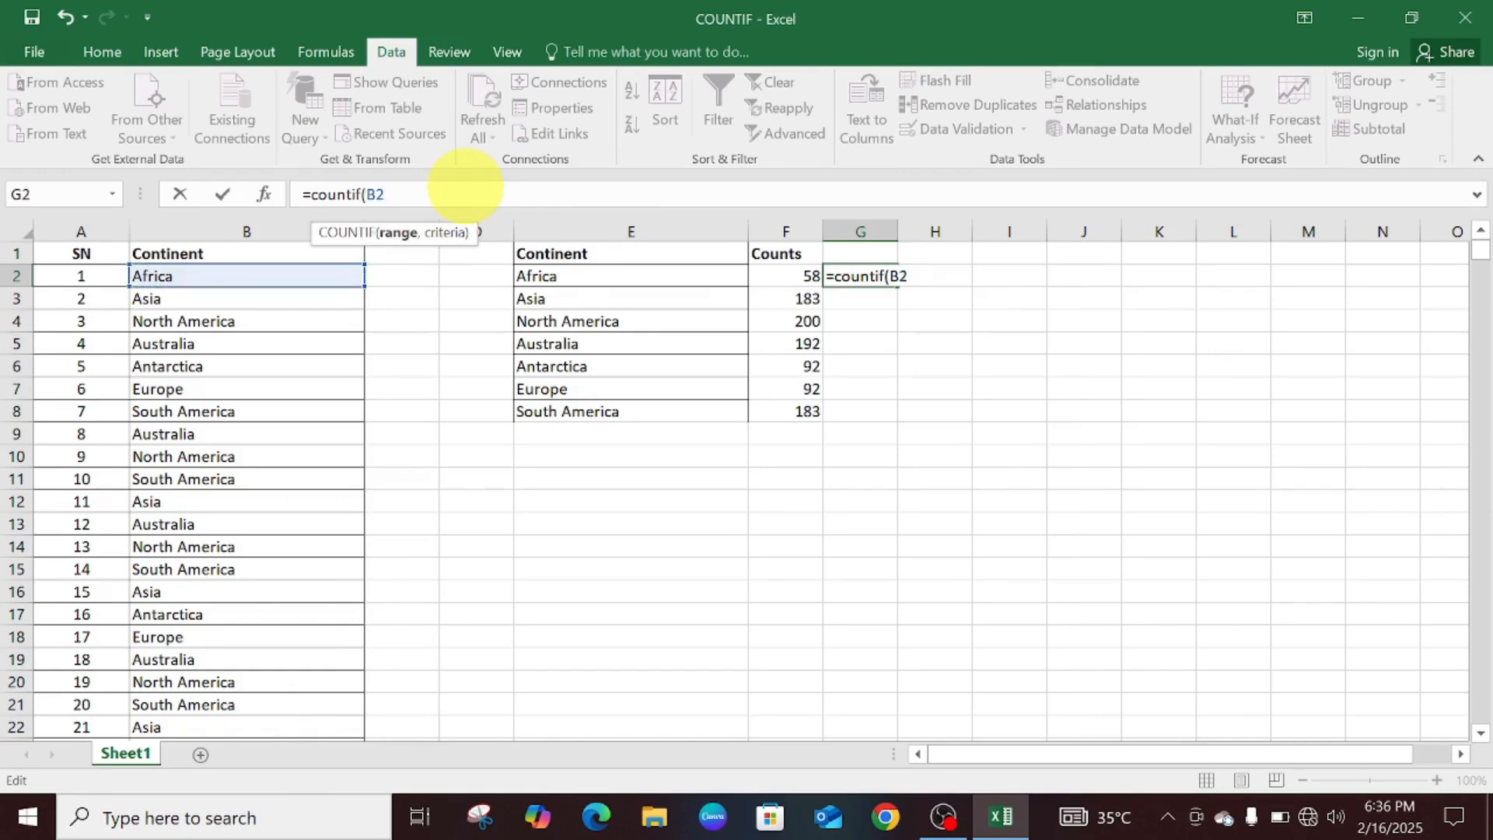
pyautogui.press('BackSpace')
pyautogui.press('BackSpace')
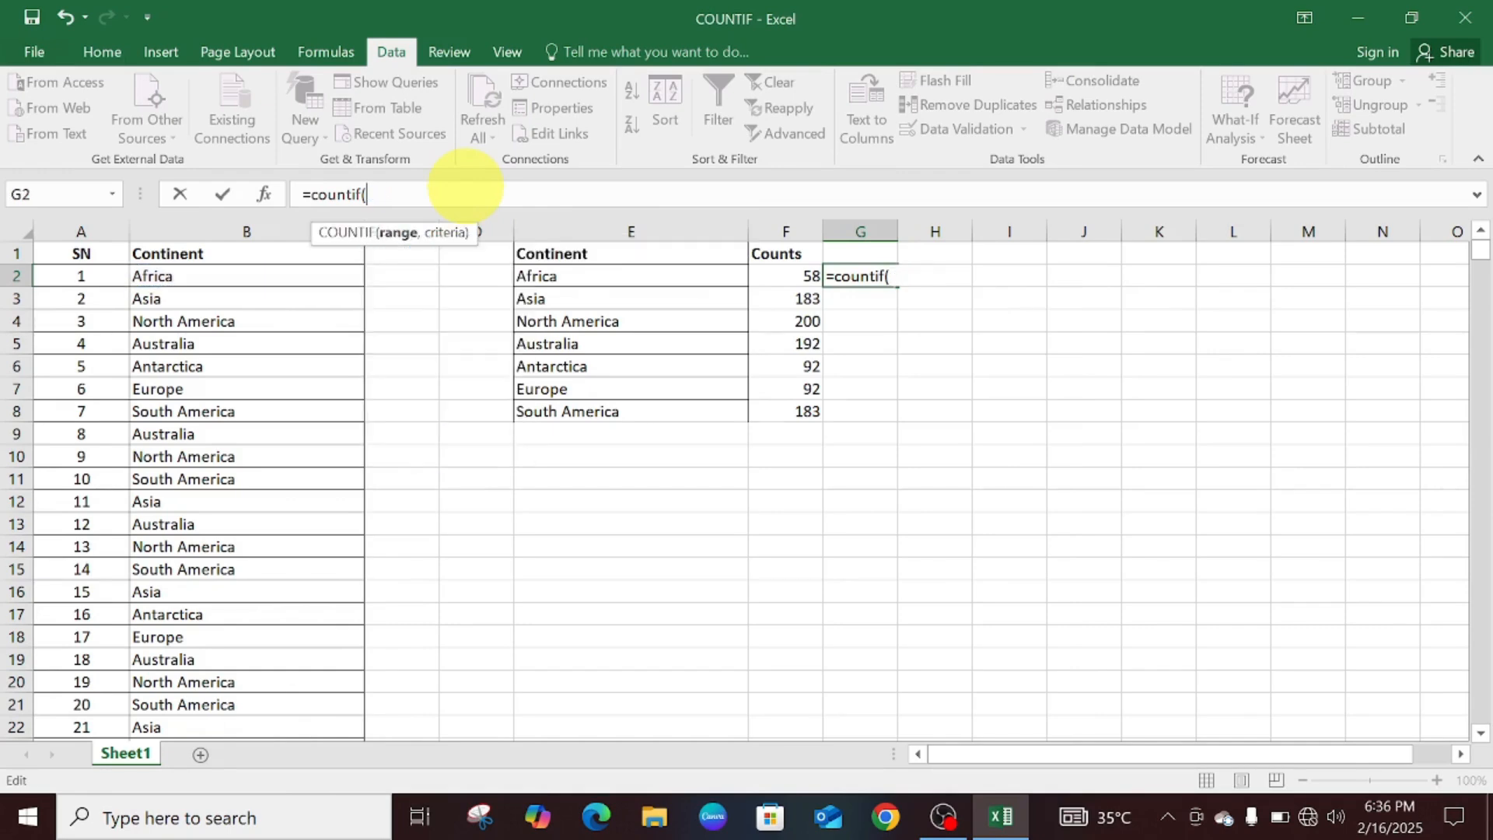
# Complete the formula in G2 as =COUNTIF(B2:B1001,E2), using the relative range B2:B1001 and criterion E2
pyautogui.click(262, 269)
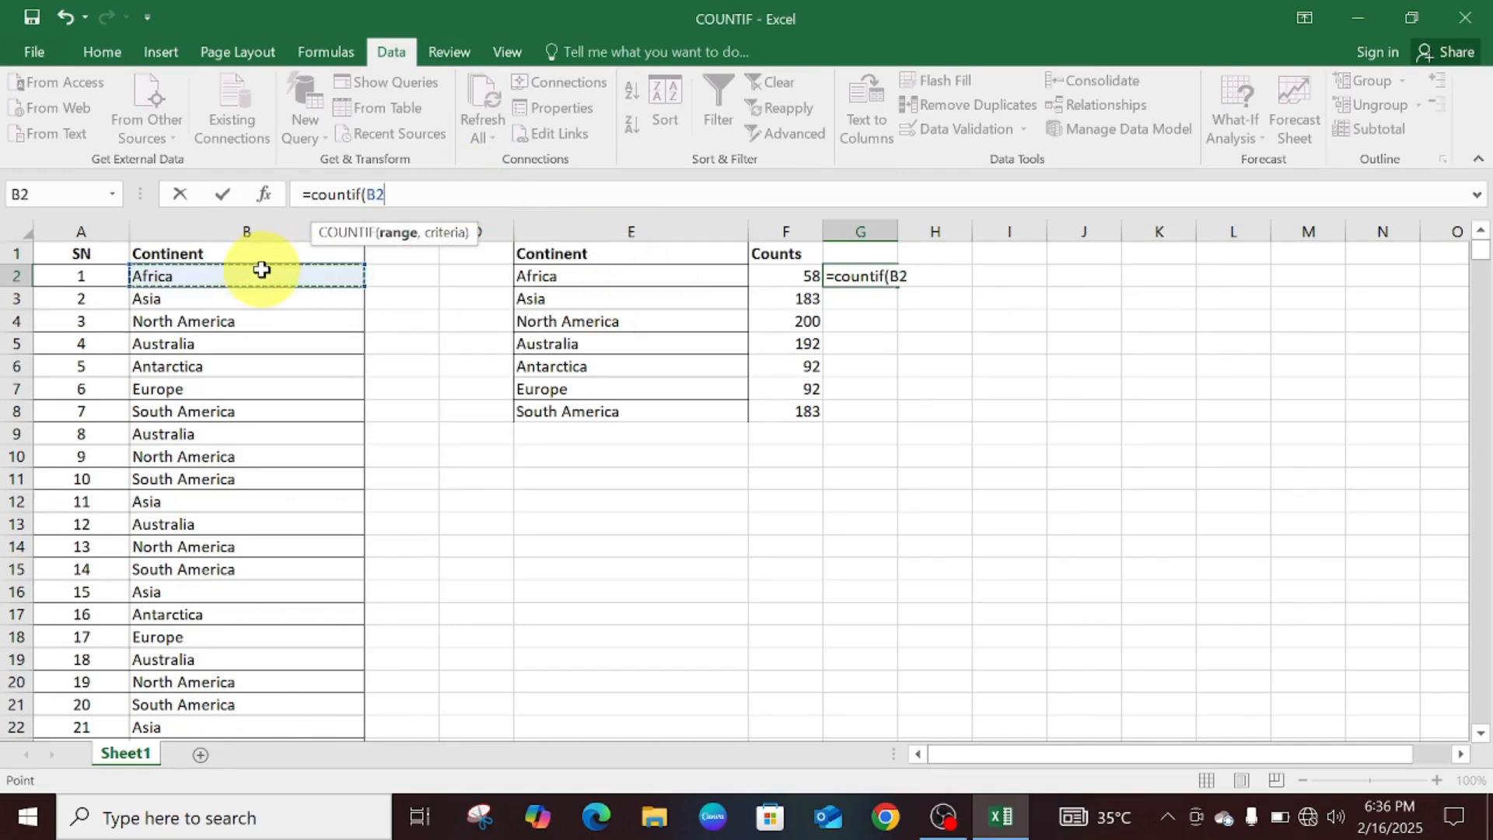
pyautogui.hotkey('ctrl', 'shift', 'Down')
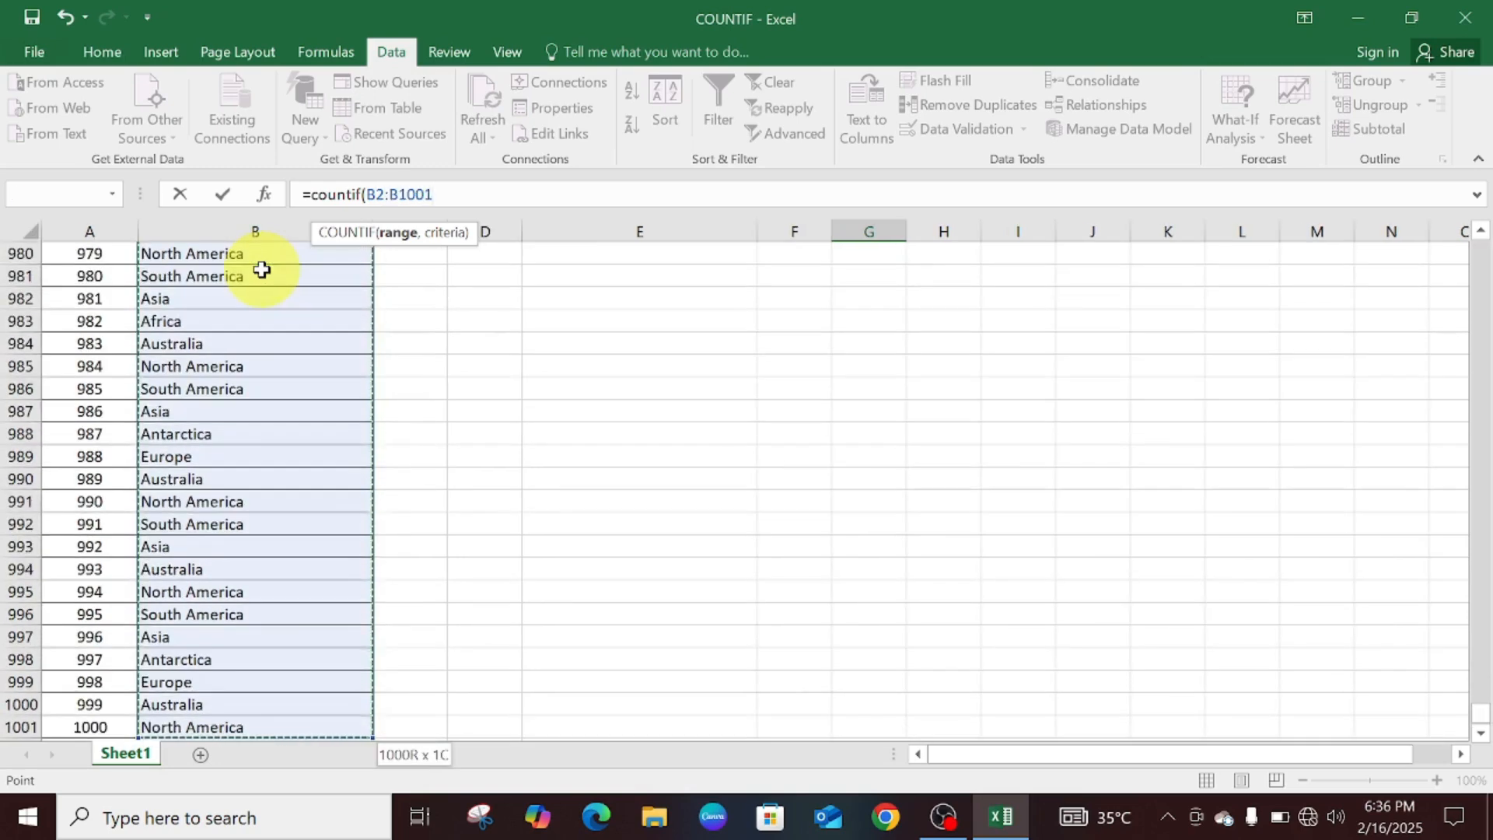
pyautogui.write(',')
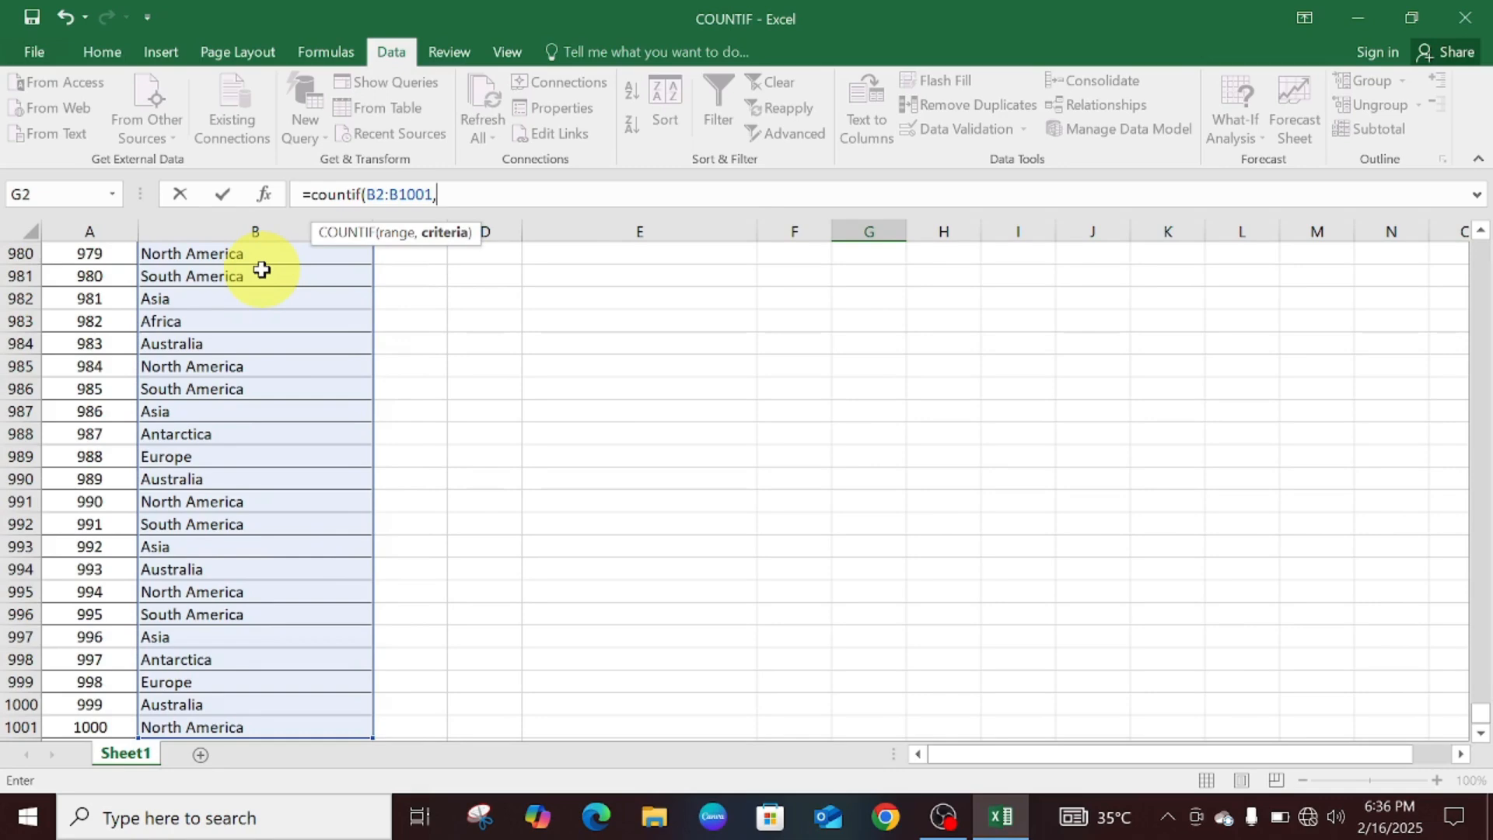
pyautogui.write('e')
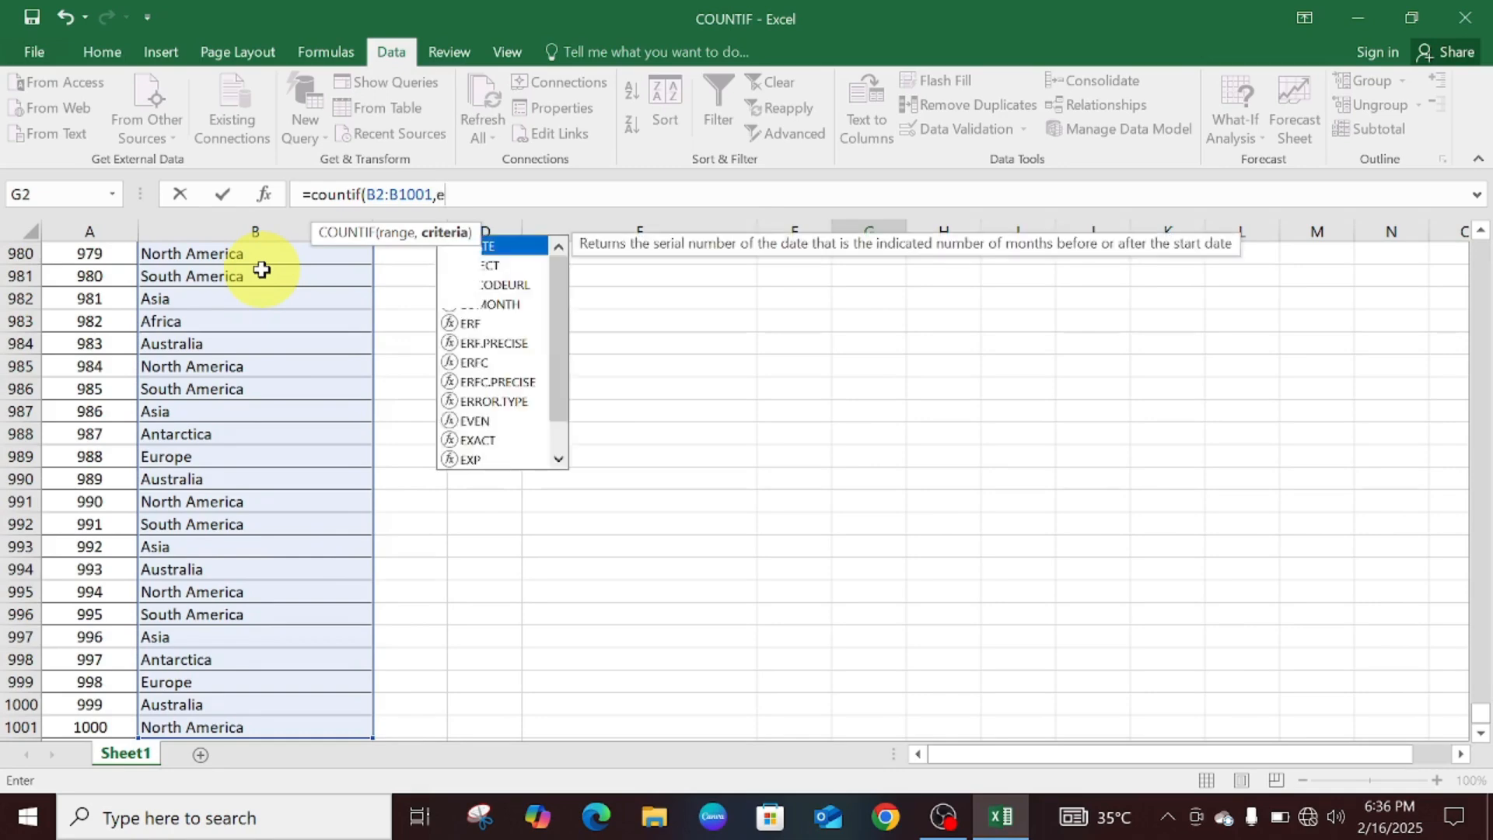
pyautogui.write('2')
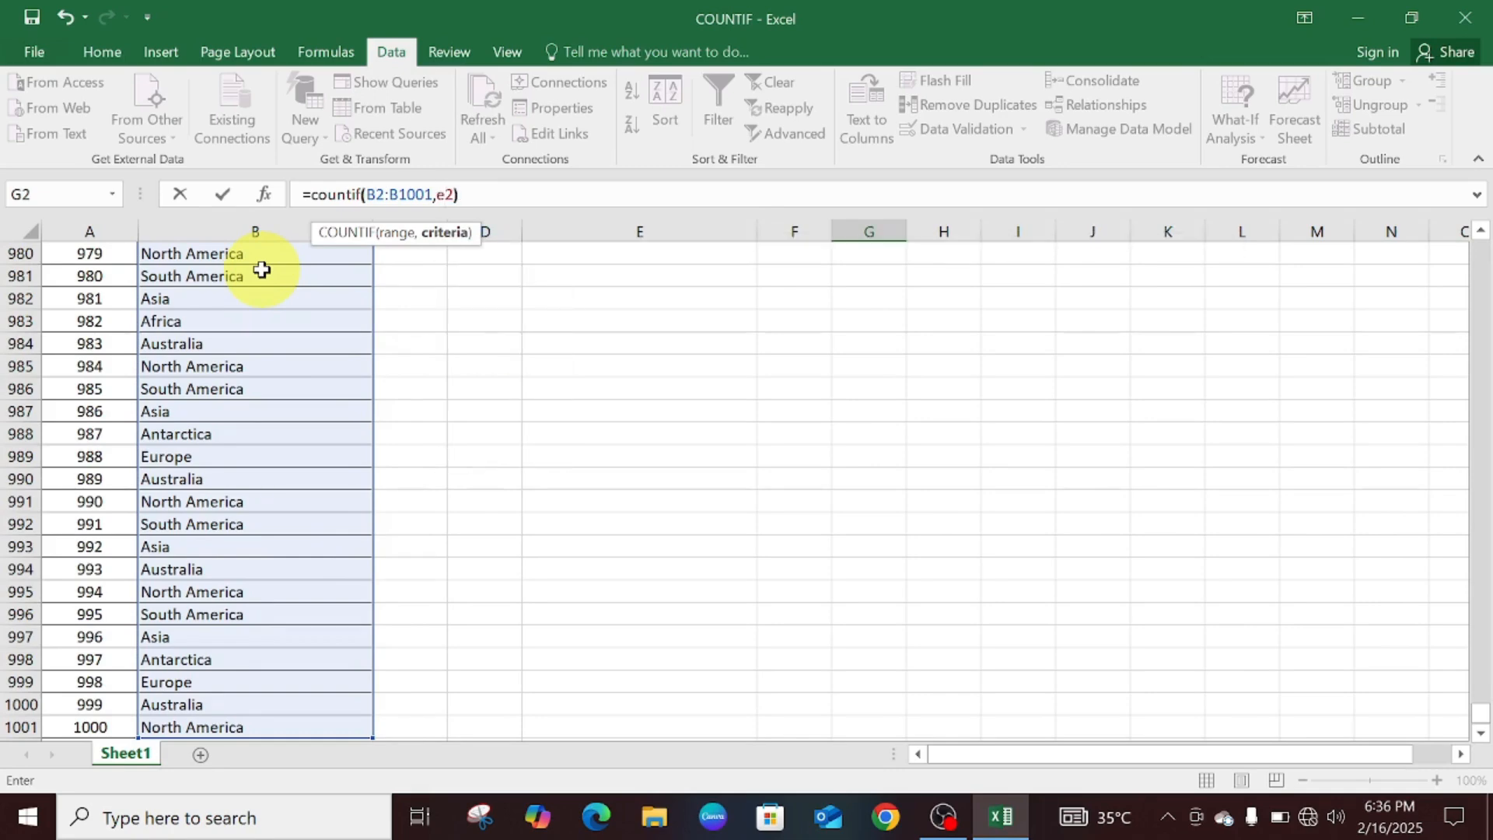
pyautogui.press('Return')
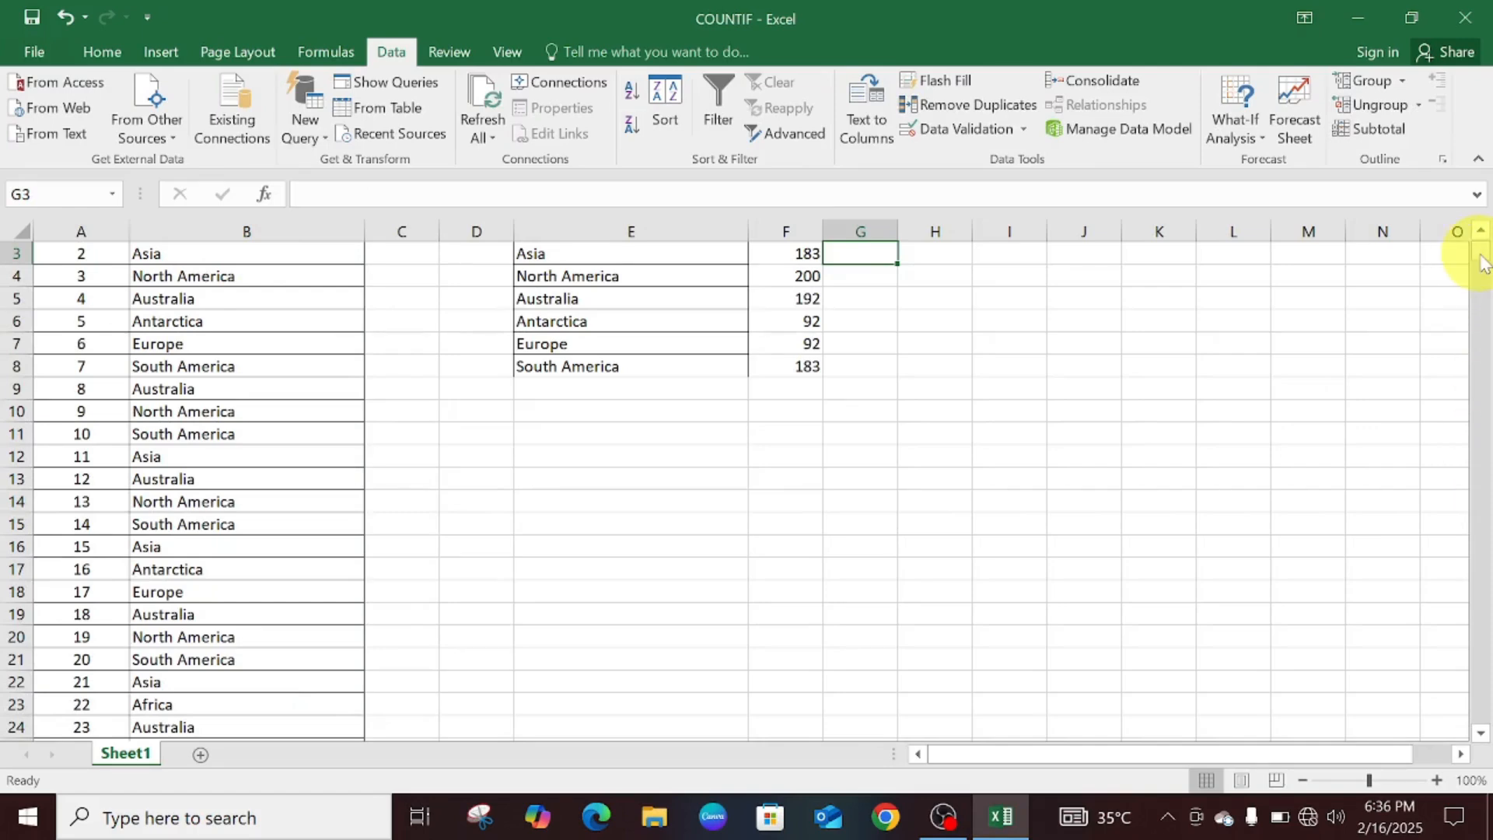
pyautogui.moveTo(1482, 257); pyautogui.dragTo(1481, 241)
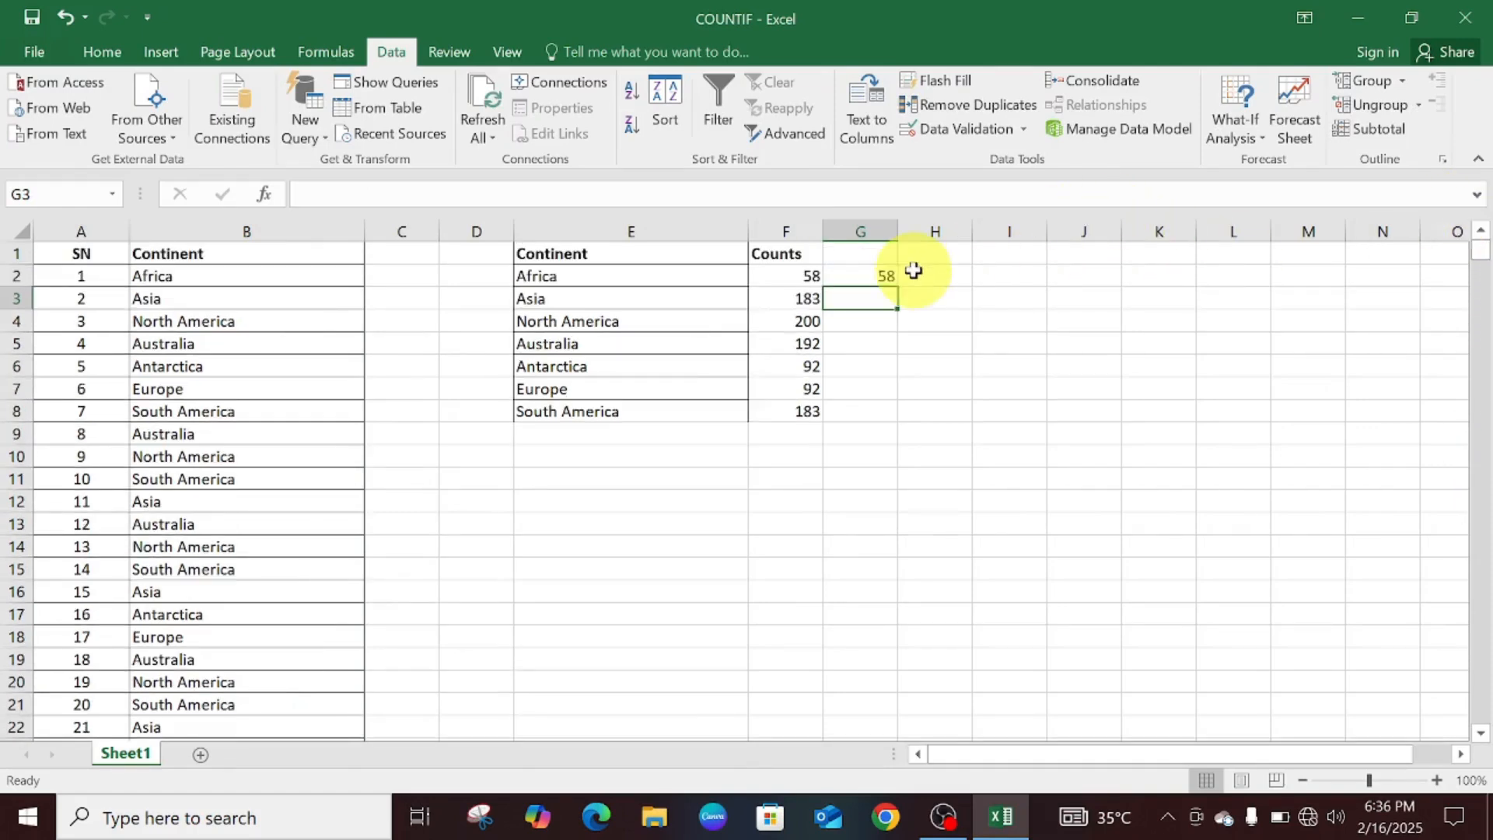
# Fill the relative-range COUNTIF formula from G2 down to G8
pyautogui.click(860, 278)
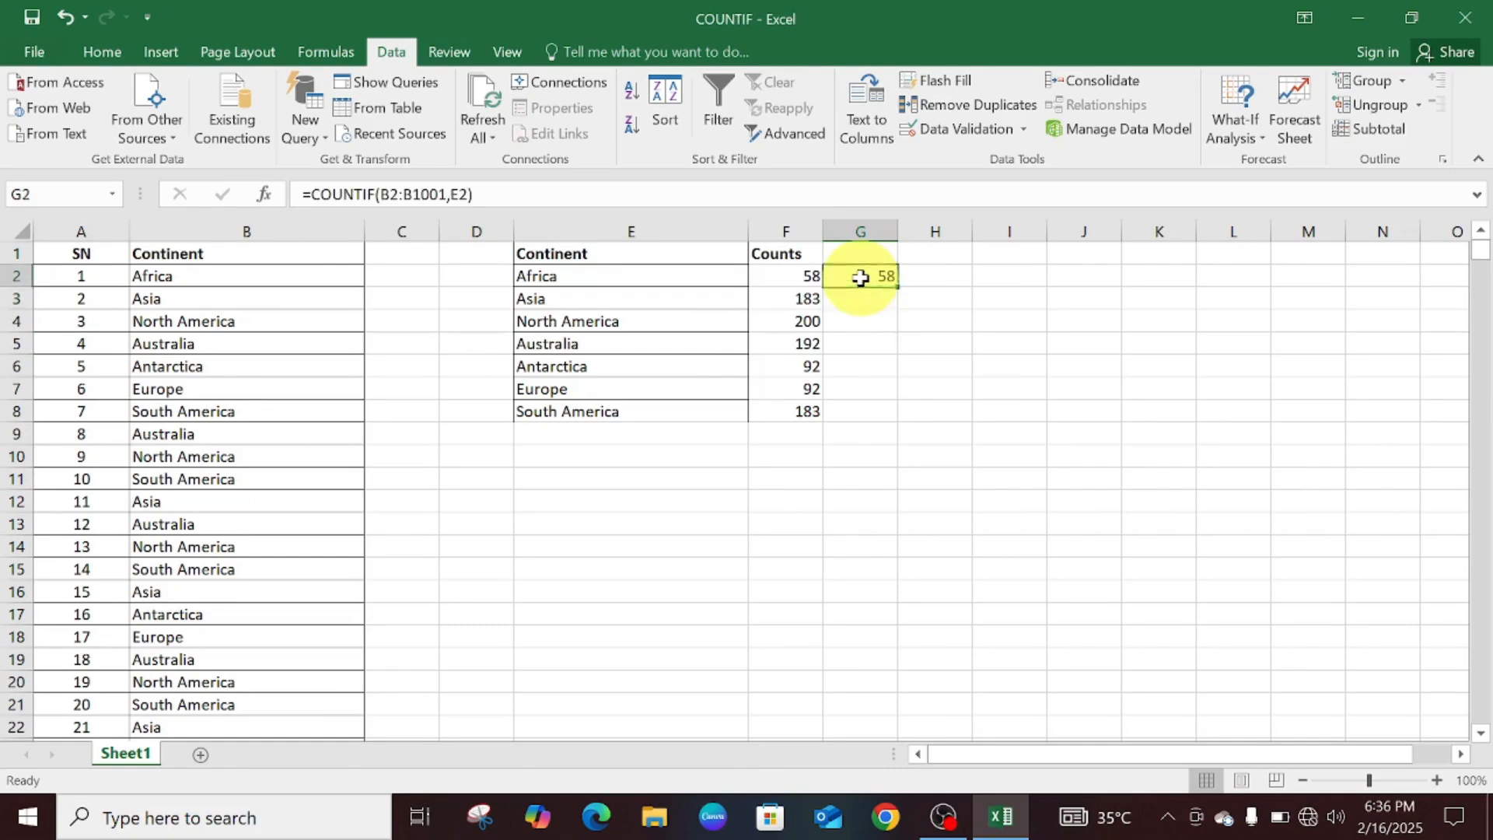
pyautogui.click(805, 277)
pyautogui.click(865, 276)
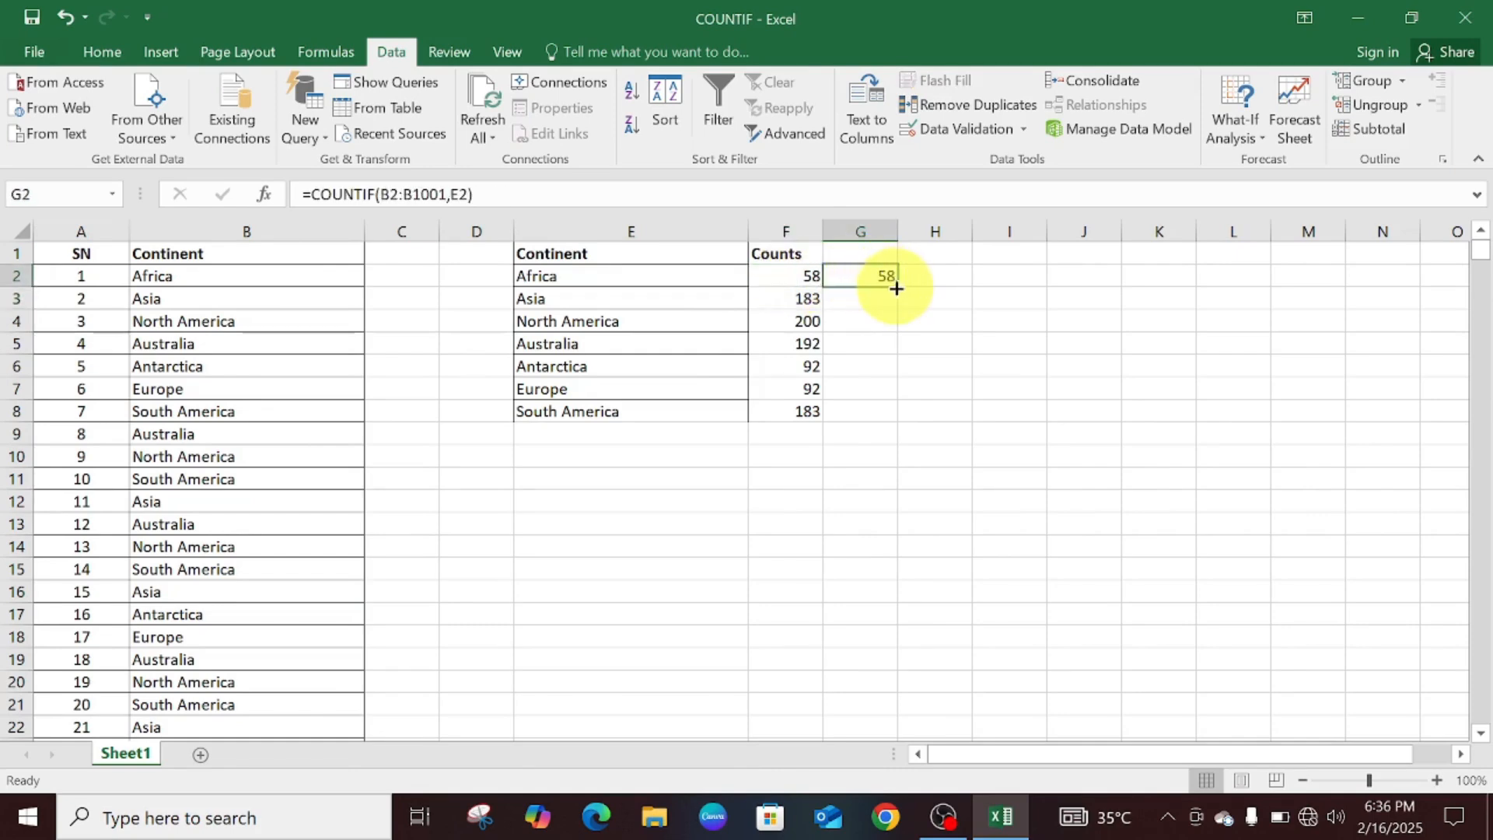
pyautogui.doubleClick(897, 286)
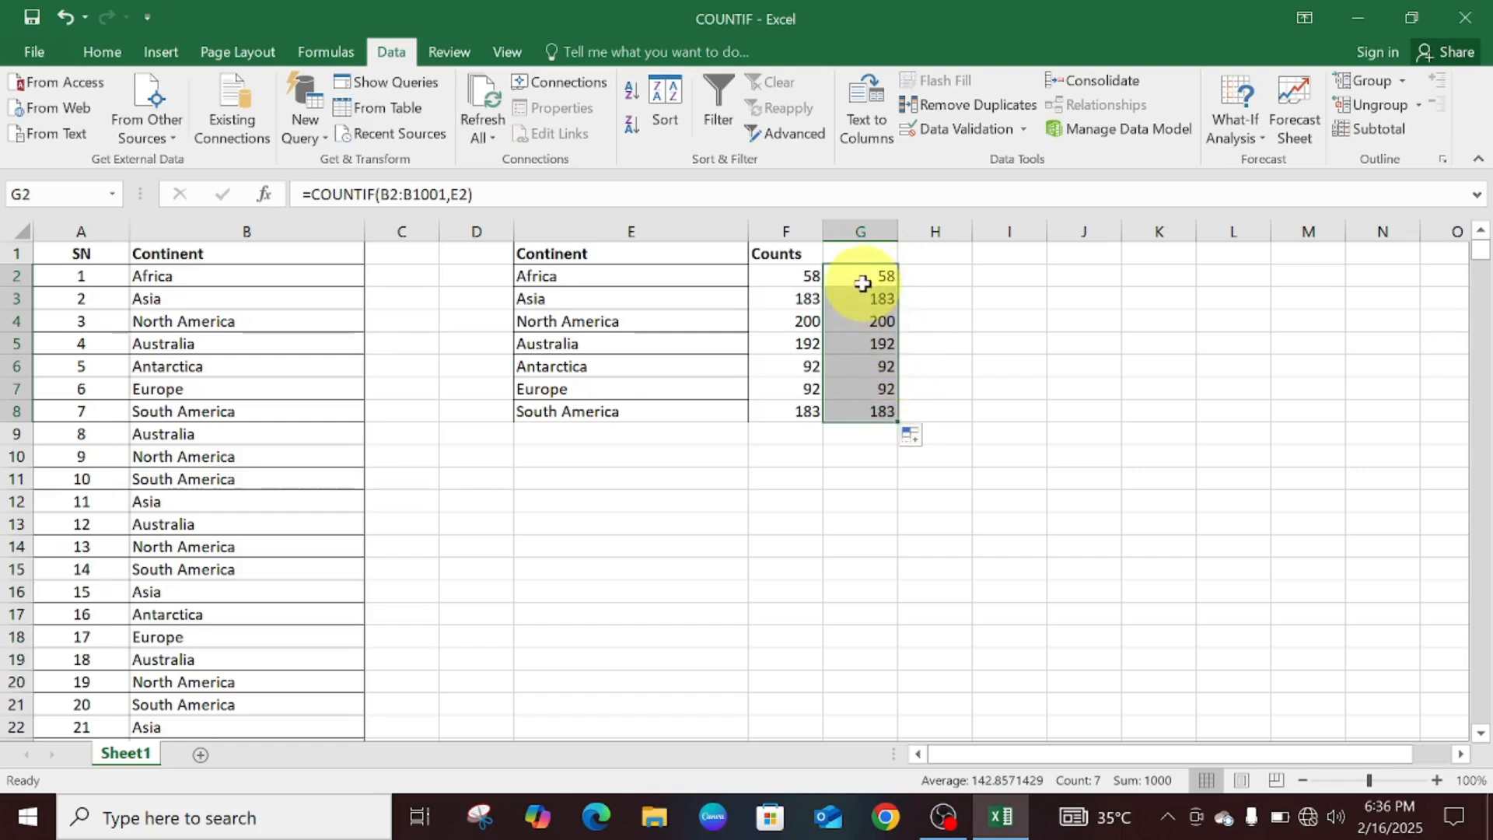
# Compare the absolute range references in F2:F3 with the relative ones in G2:G5 to examine how each shifts when filled down
pyautogui.click(863, 283)
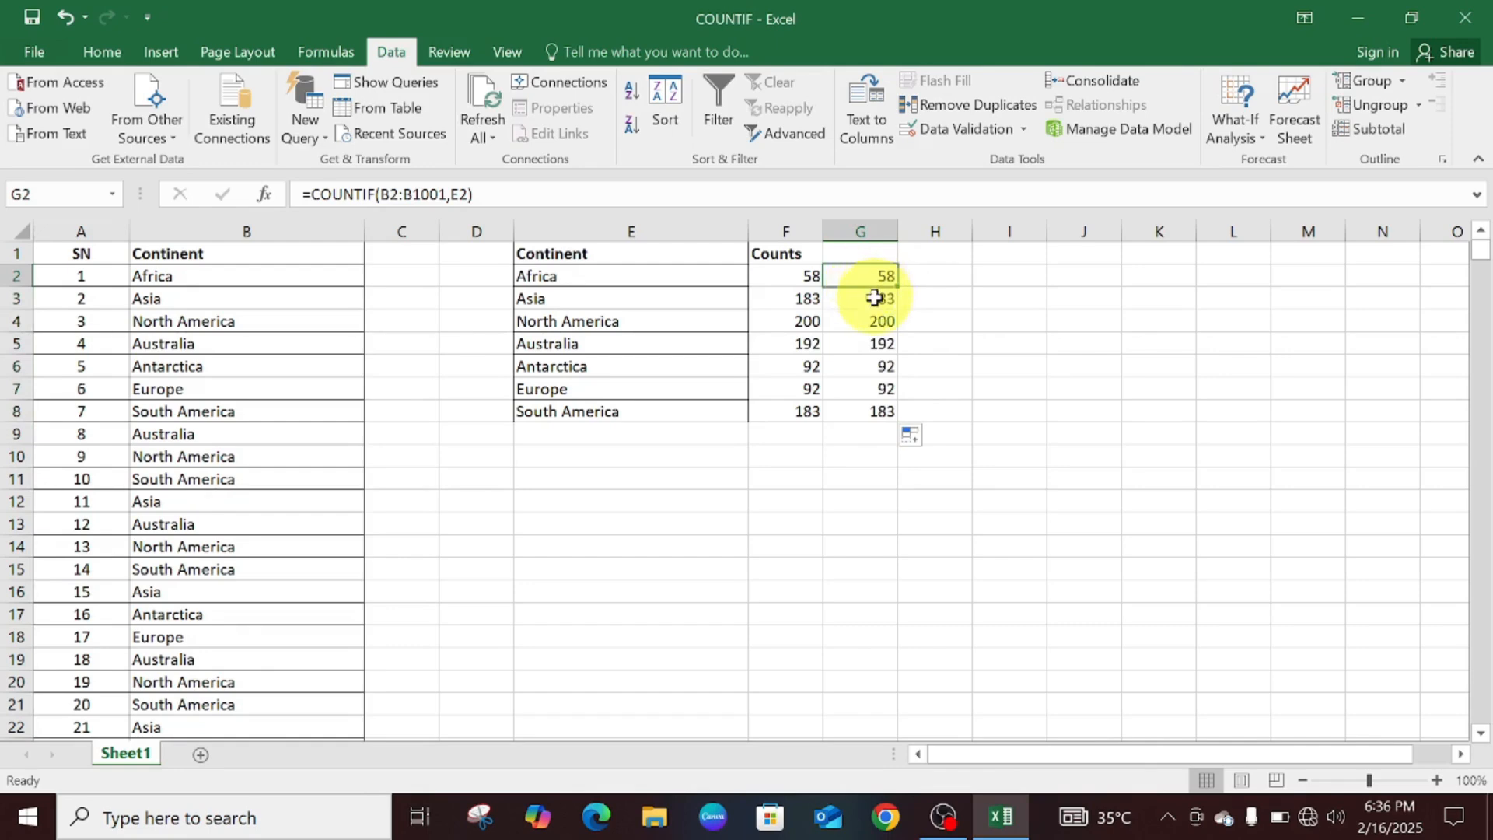
pyautogui.click(790, 276)
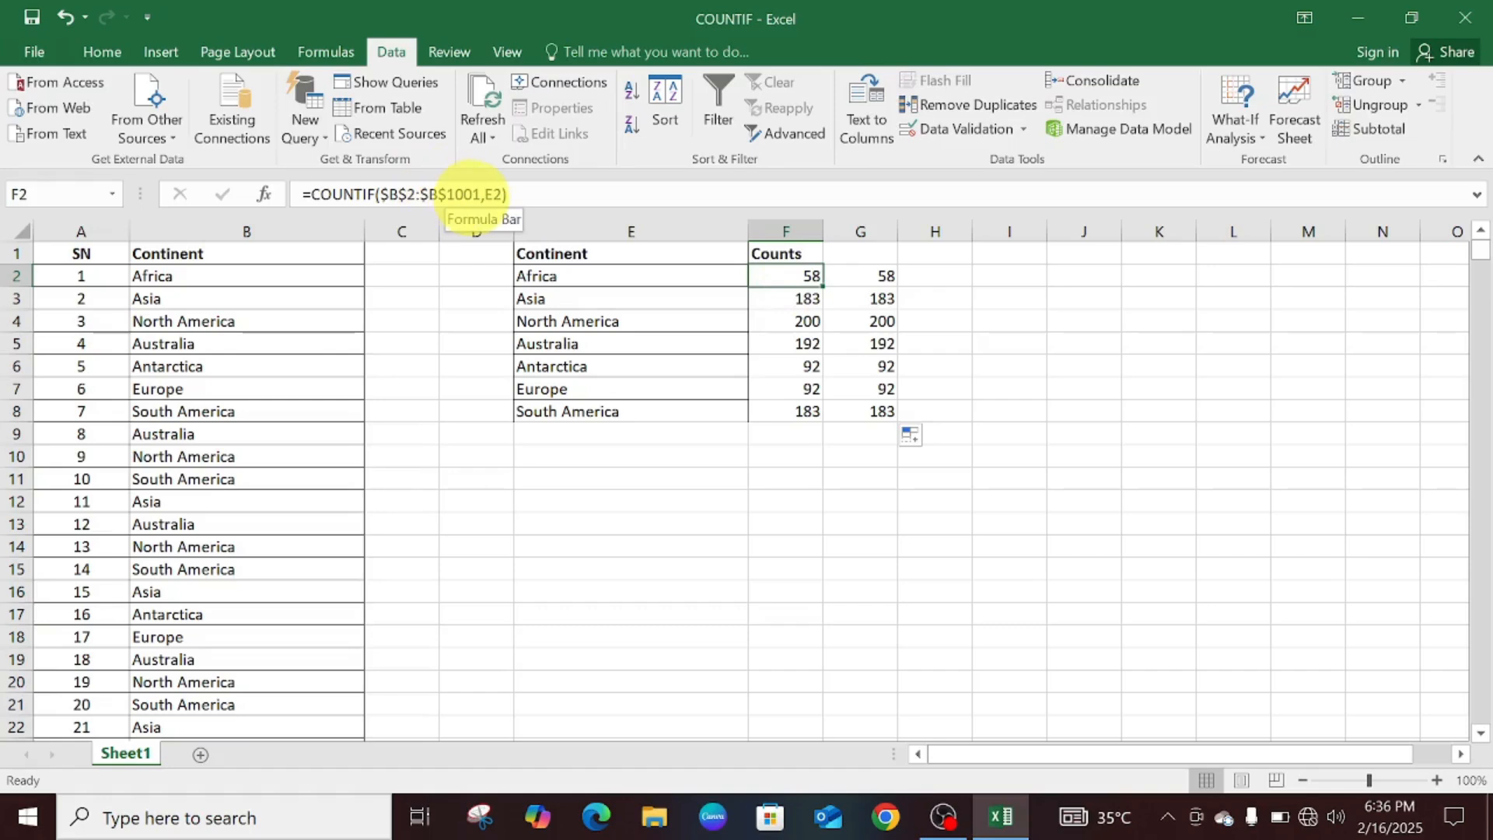
pyautogui.click(862, 282)
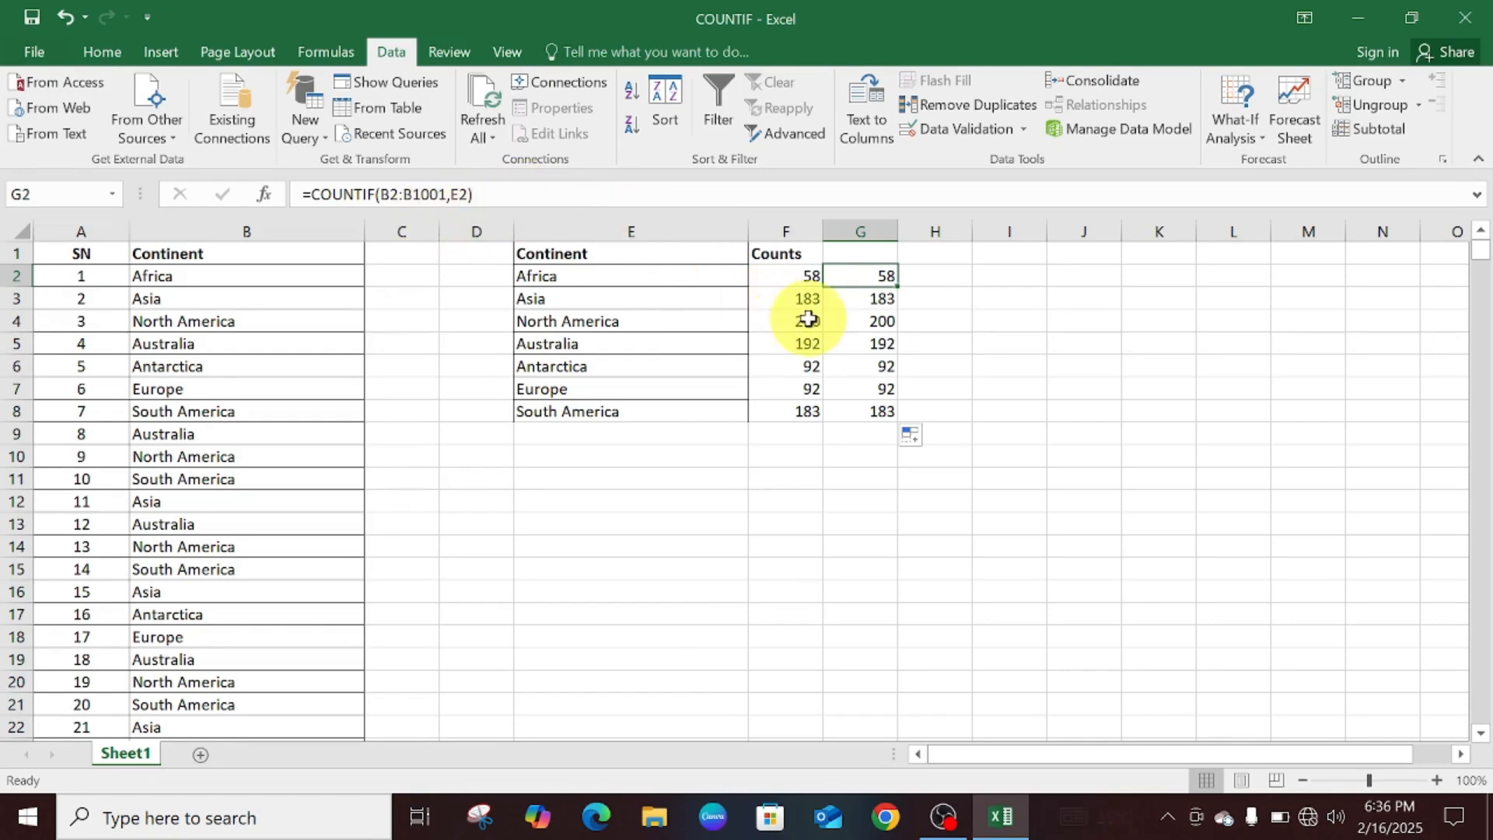
pyautogui.click(797, 296)
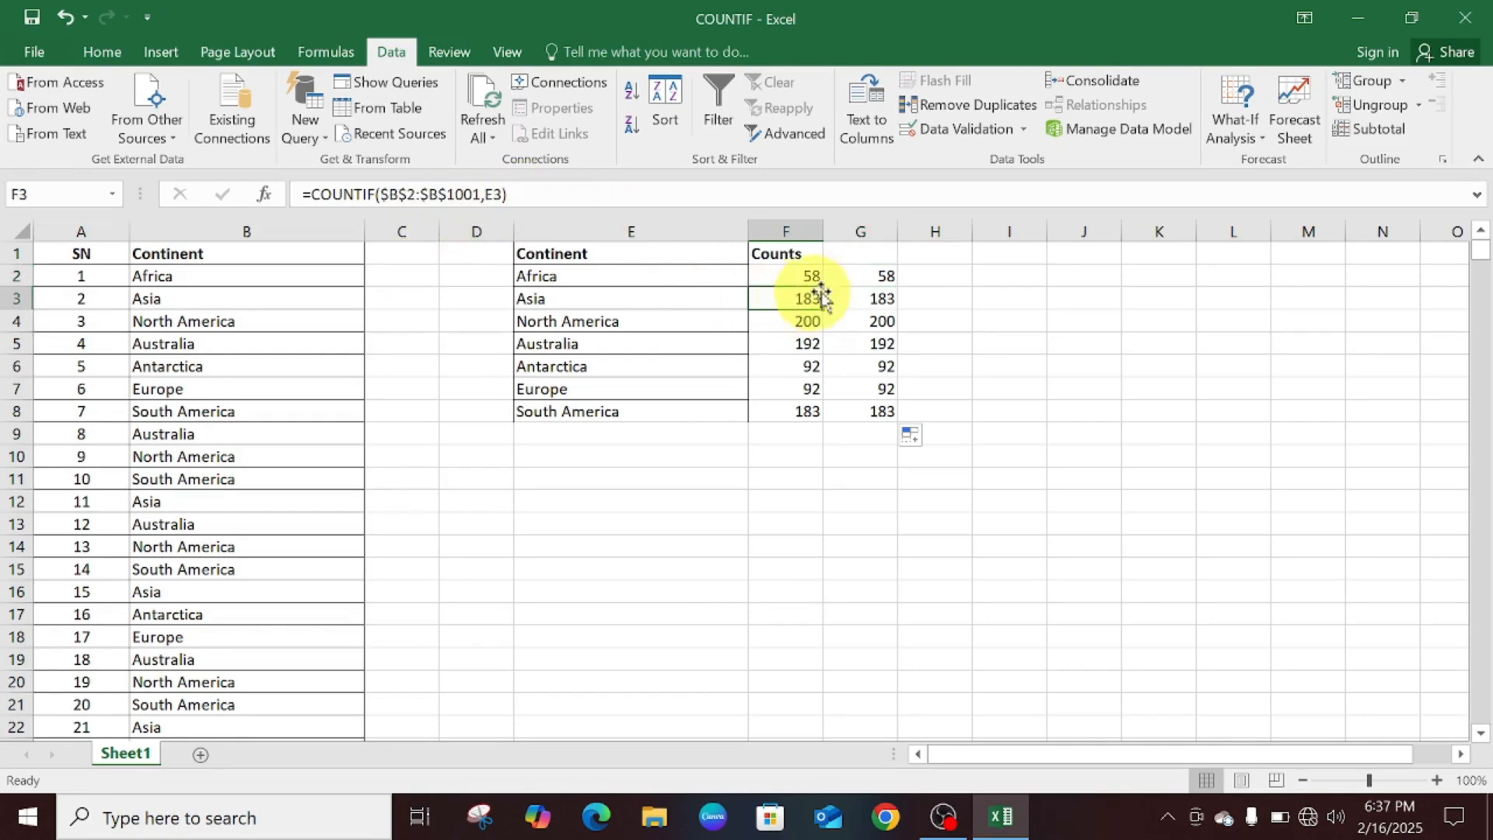
pyautogui.click(866, 299)
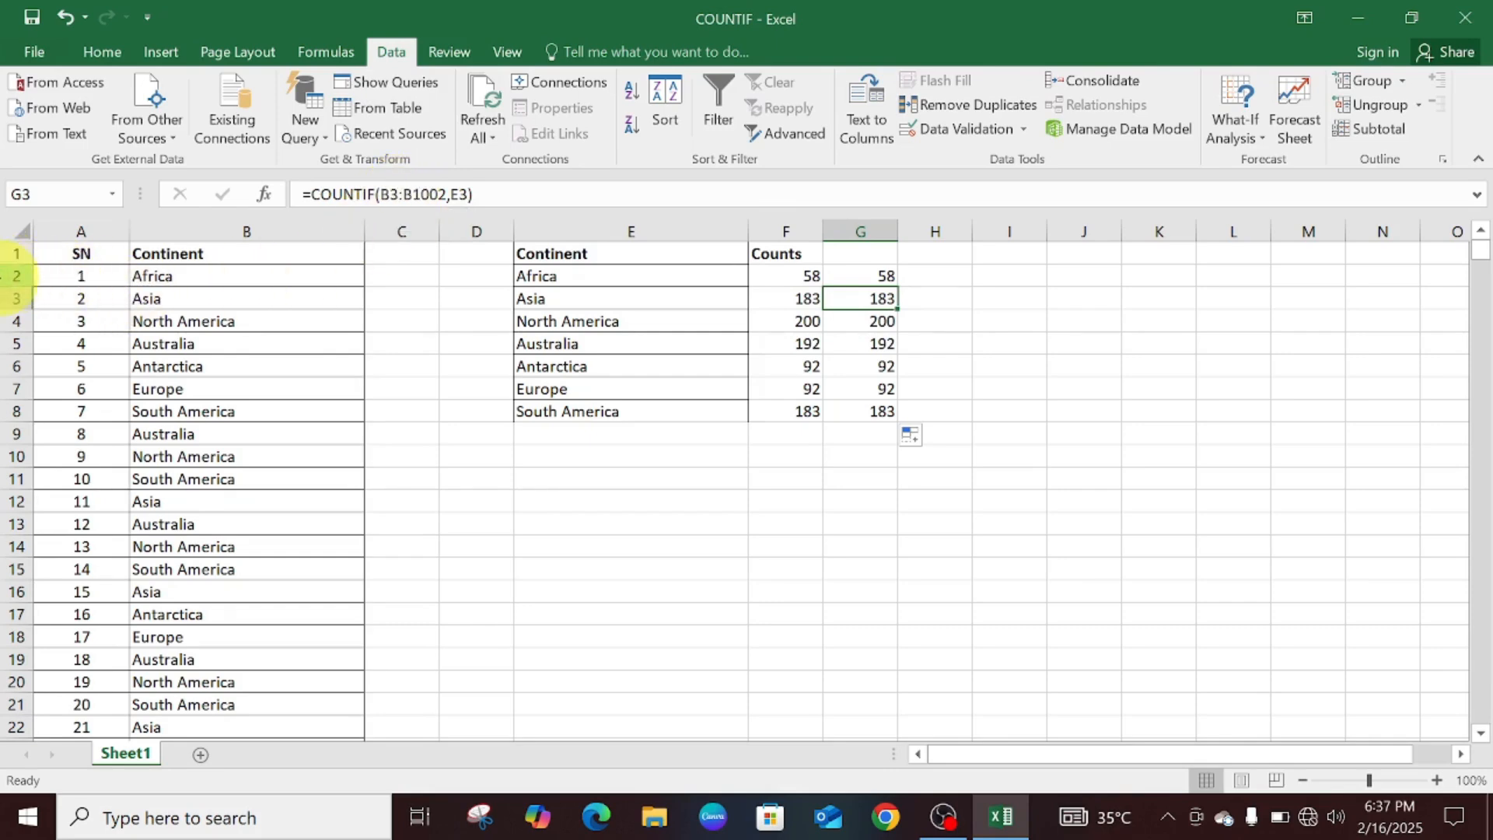
pyautogui.click(16, 277)
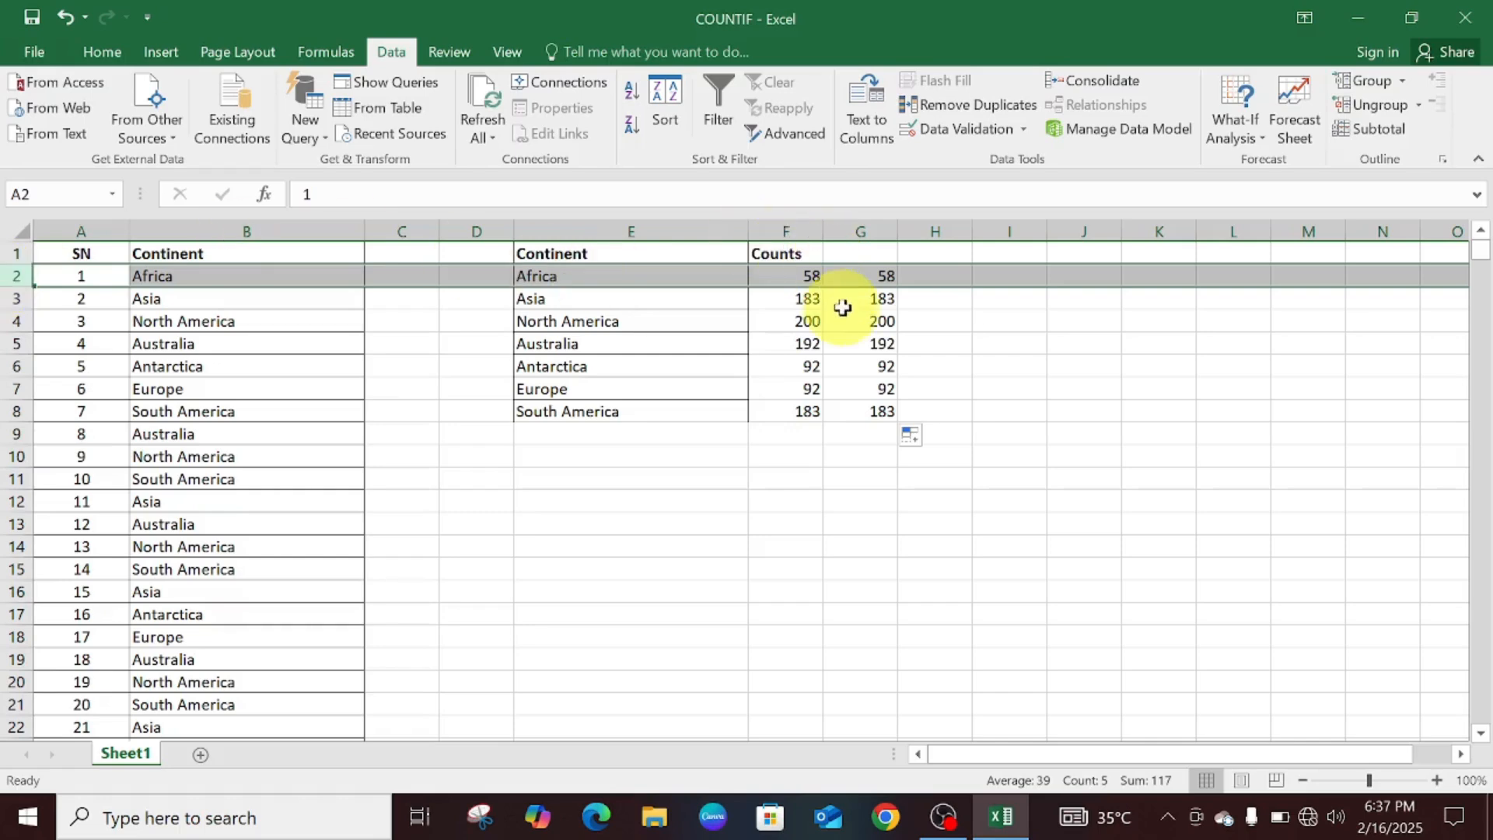
pyautogui.click(872, 302)
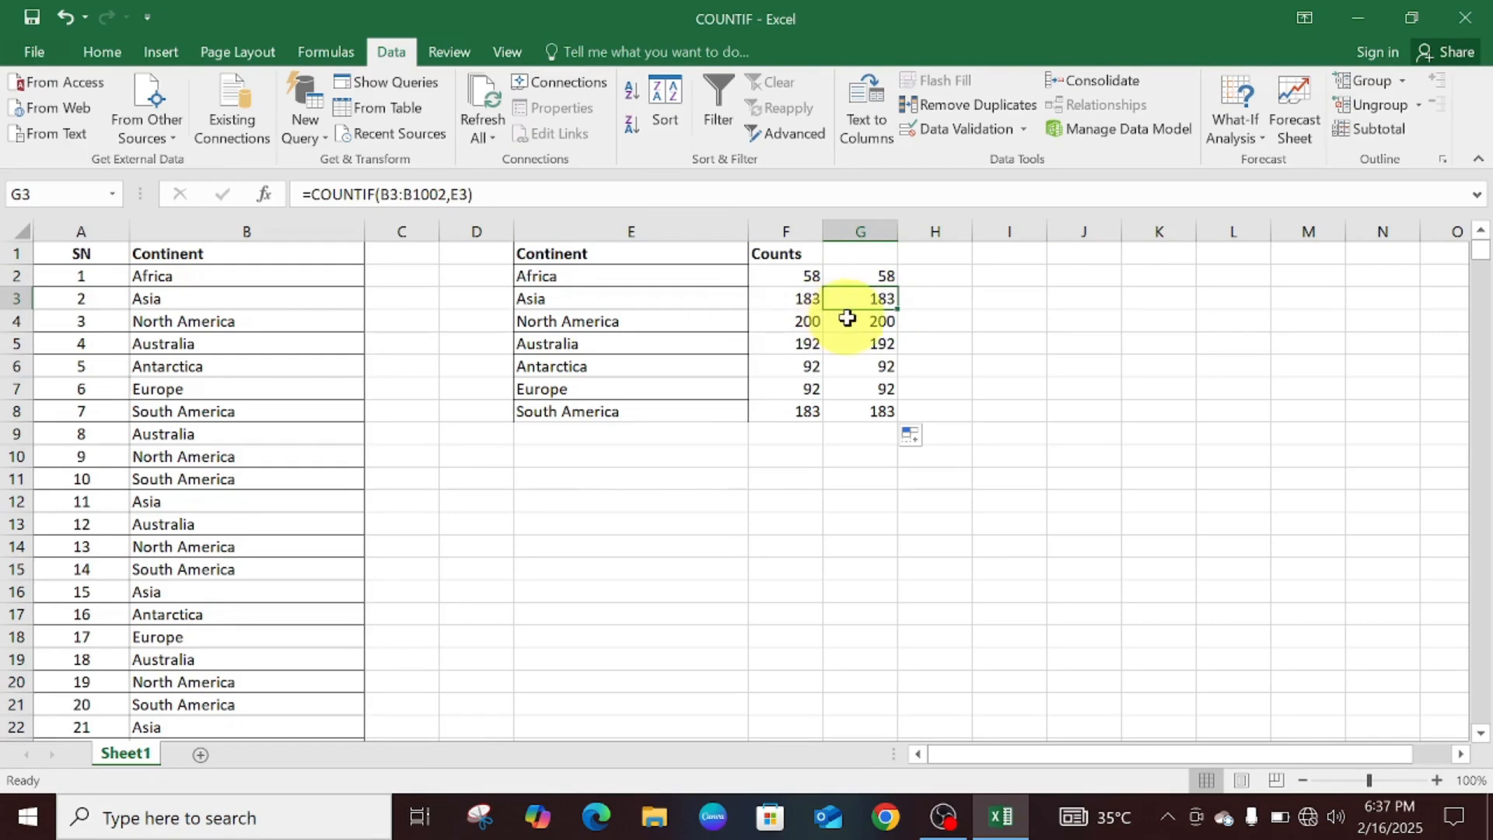
pyautogui.click(850, 320)
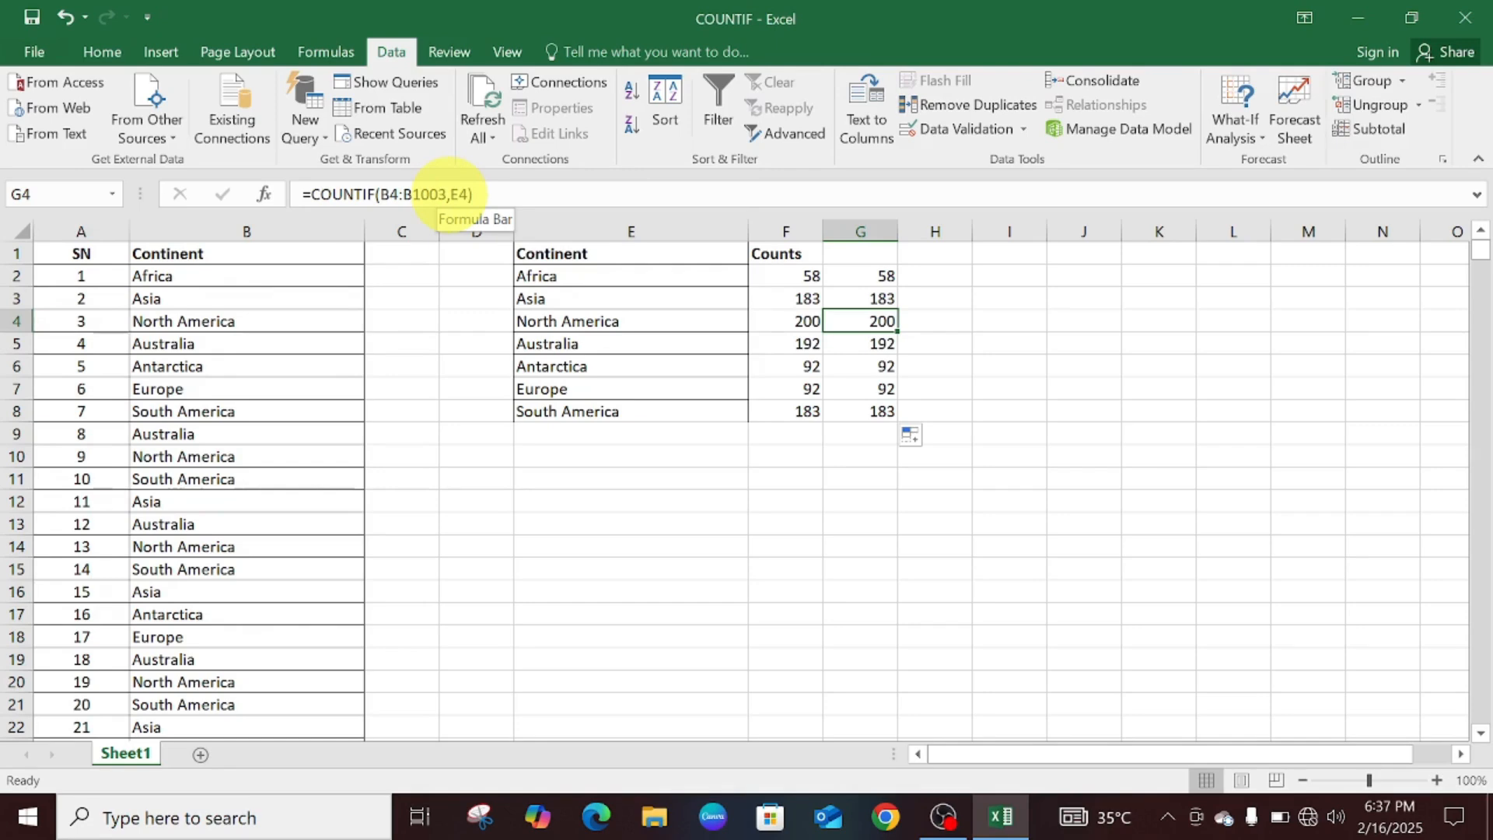
pyautogui.click(850, 343)
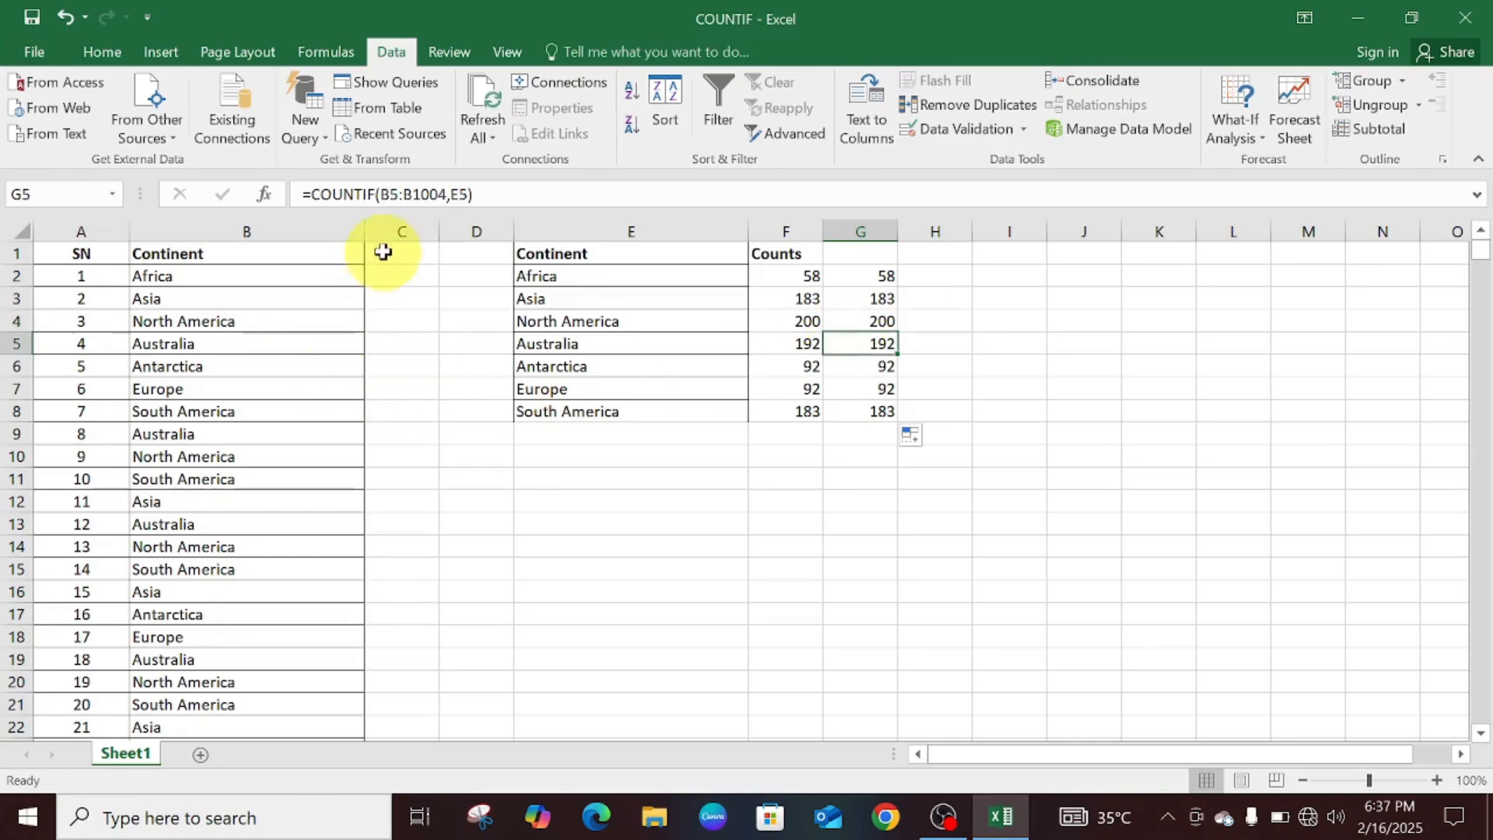
pyautogui.click(798, 277)
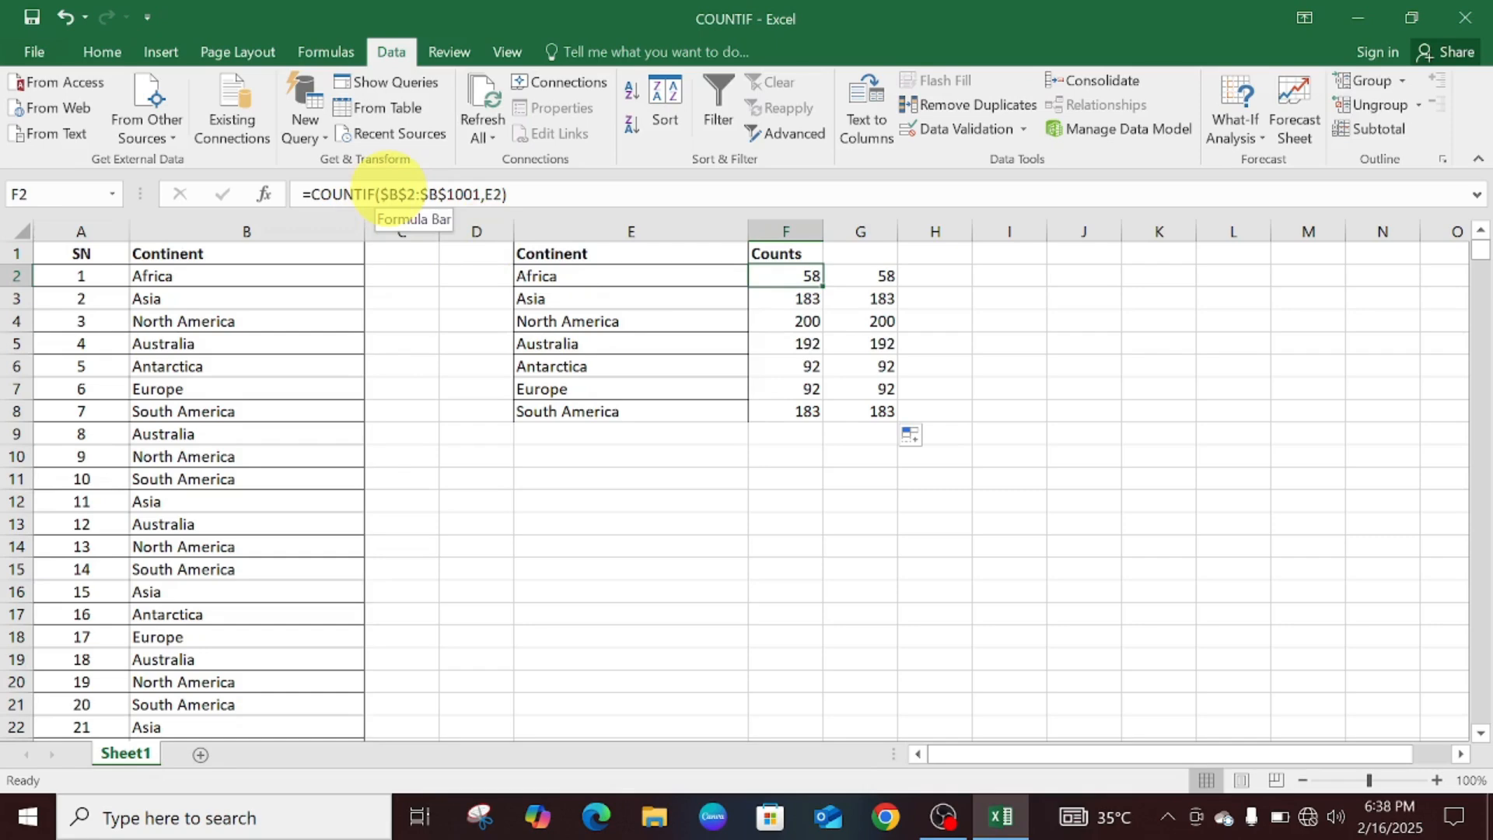
pyautogui.click(389, 193)
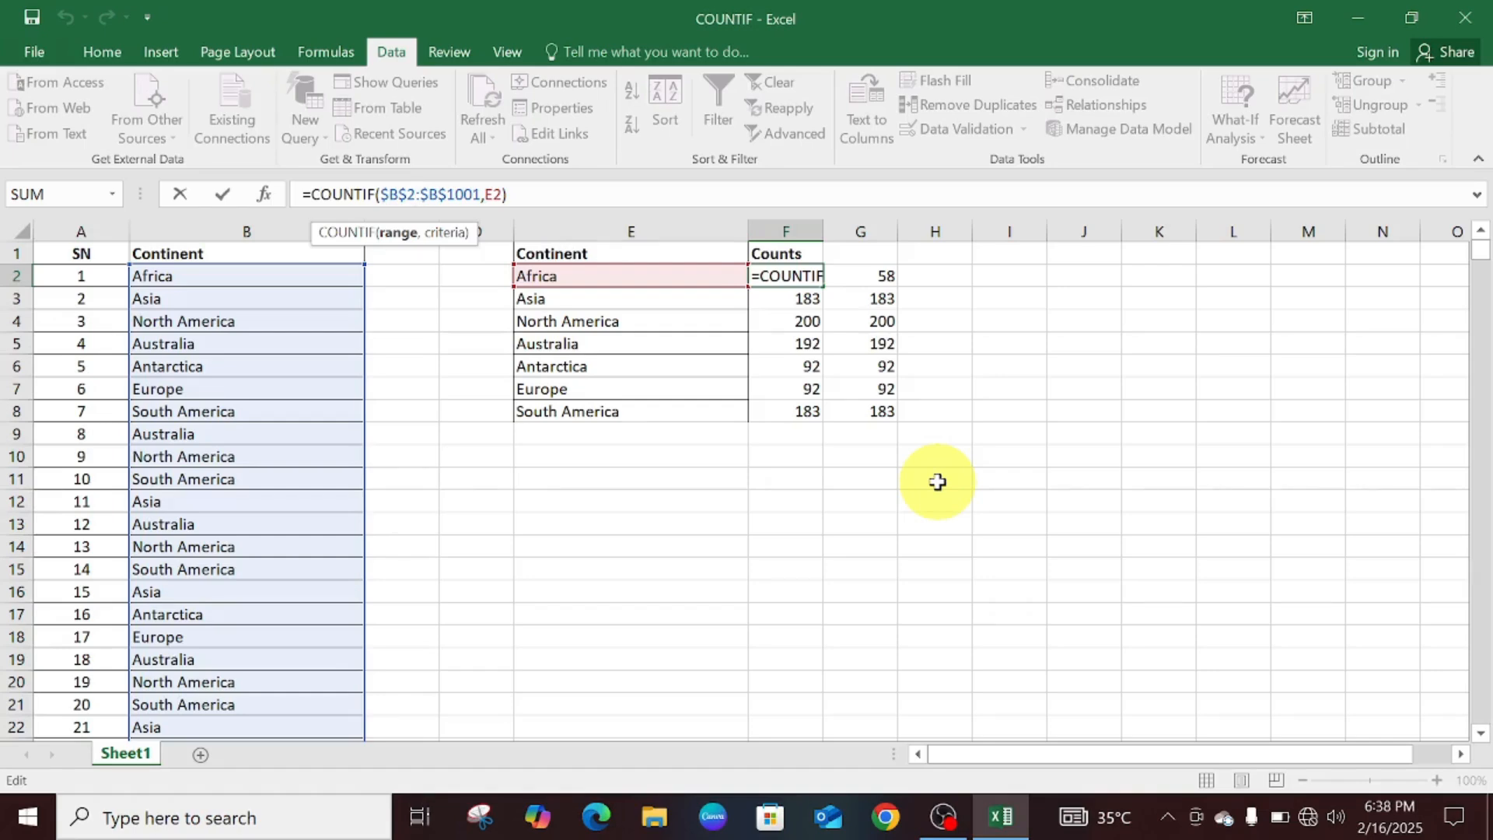
pyautogui.click(1042, 354)
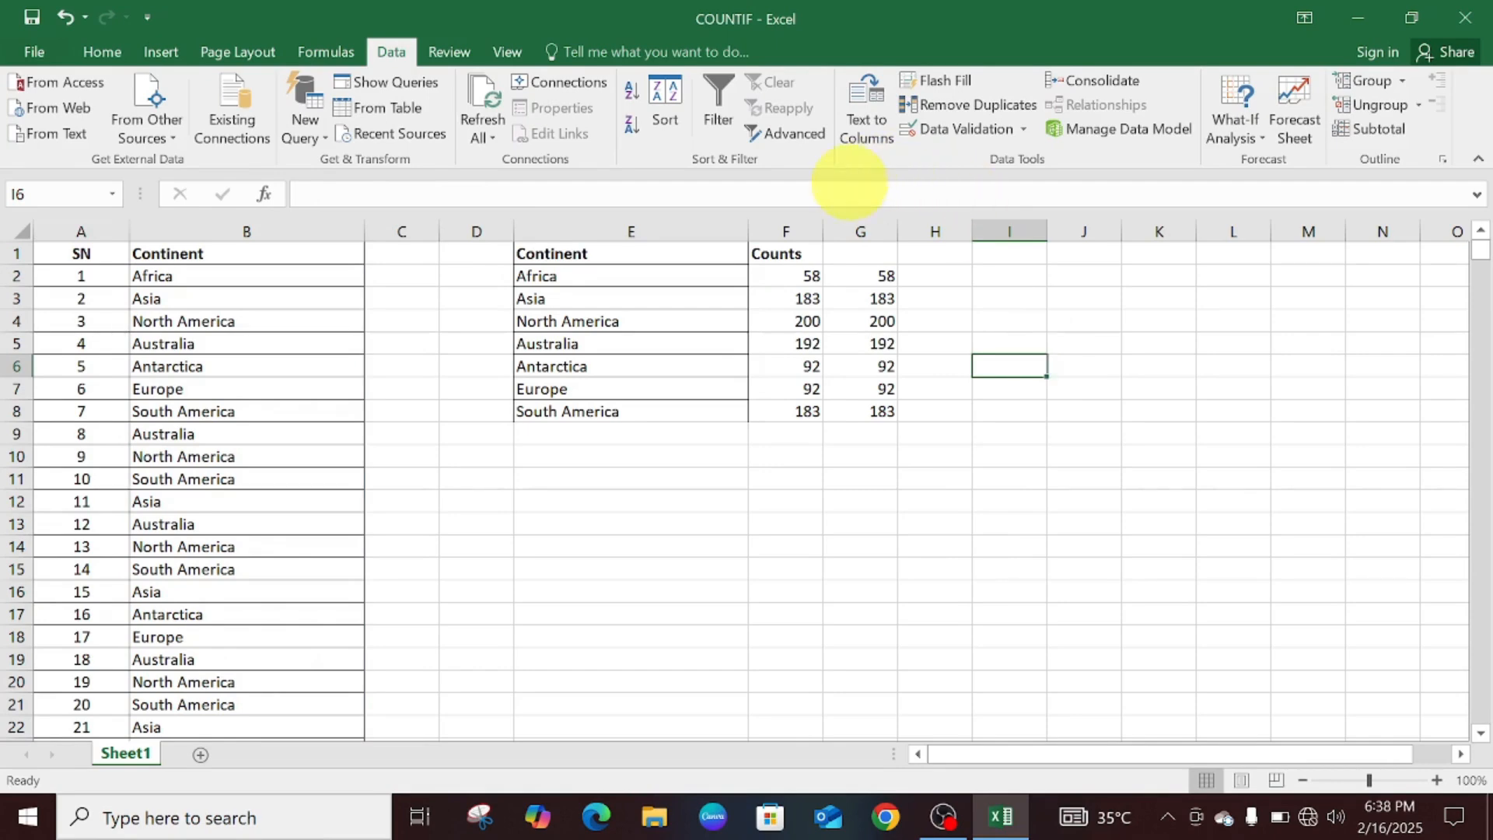
# Fill the G2 formula down to G8 again and select cells B4:B8 in the Continent column
pyautogui.click(857, 269)
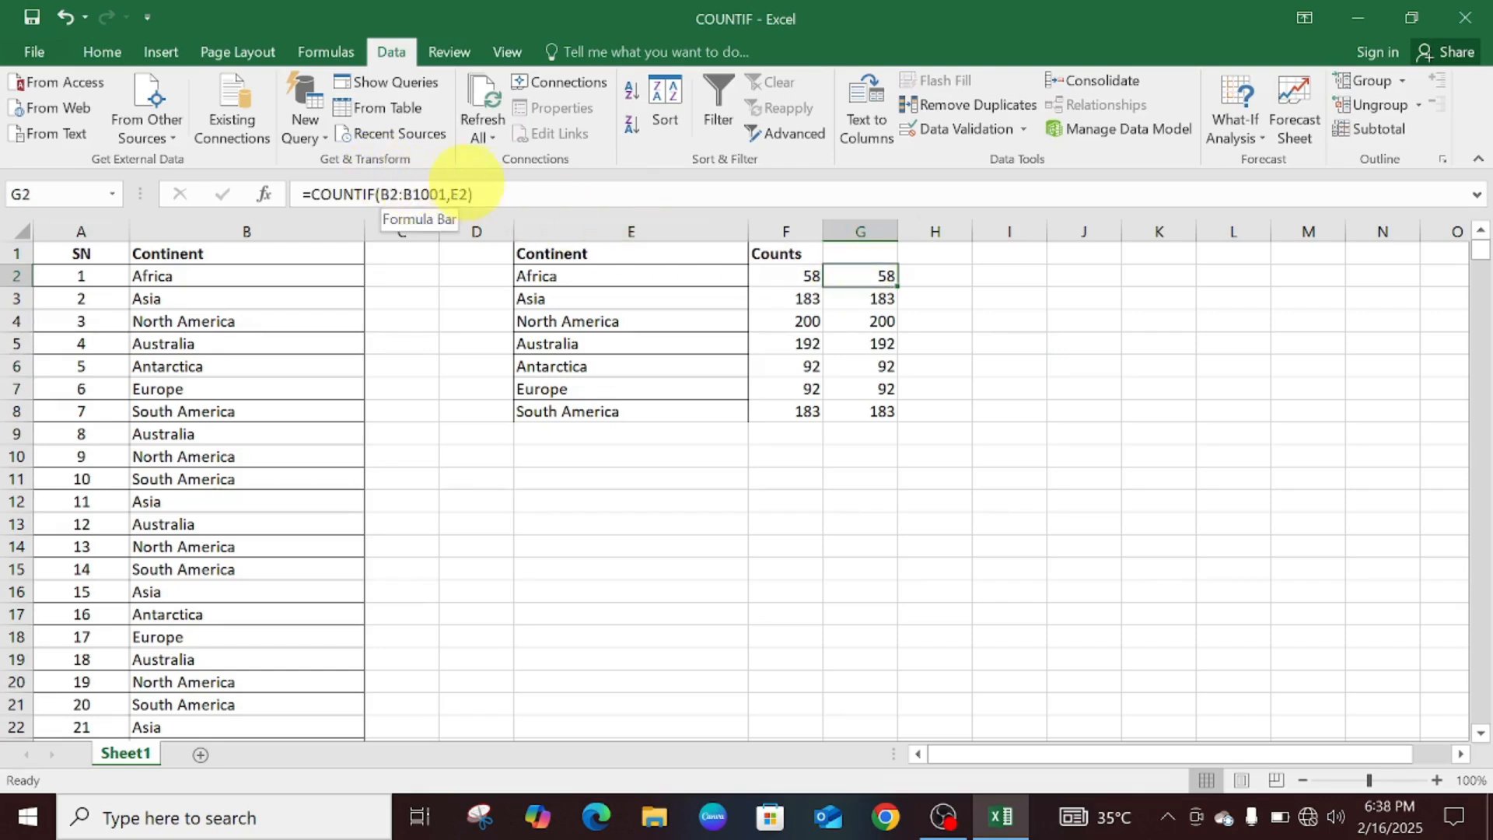
pyautogui.doubleClick(900, 287)
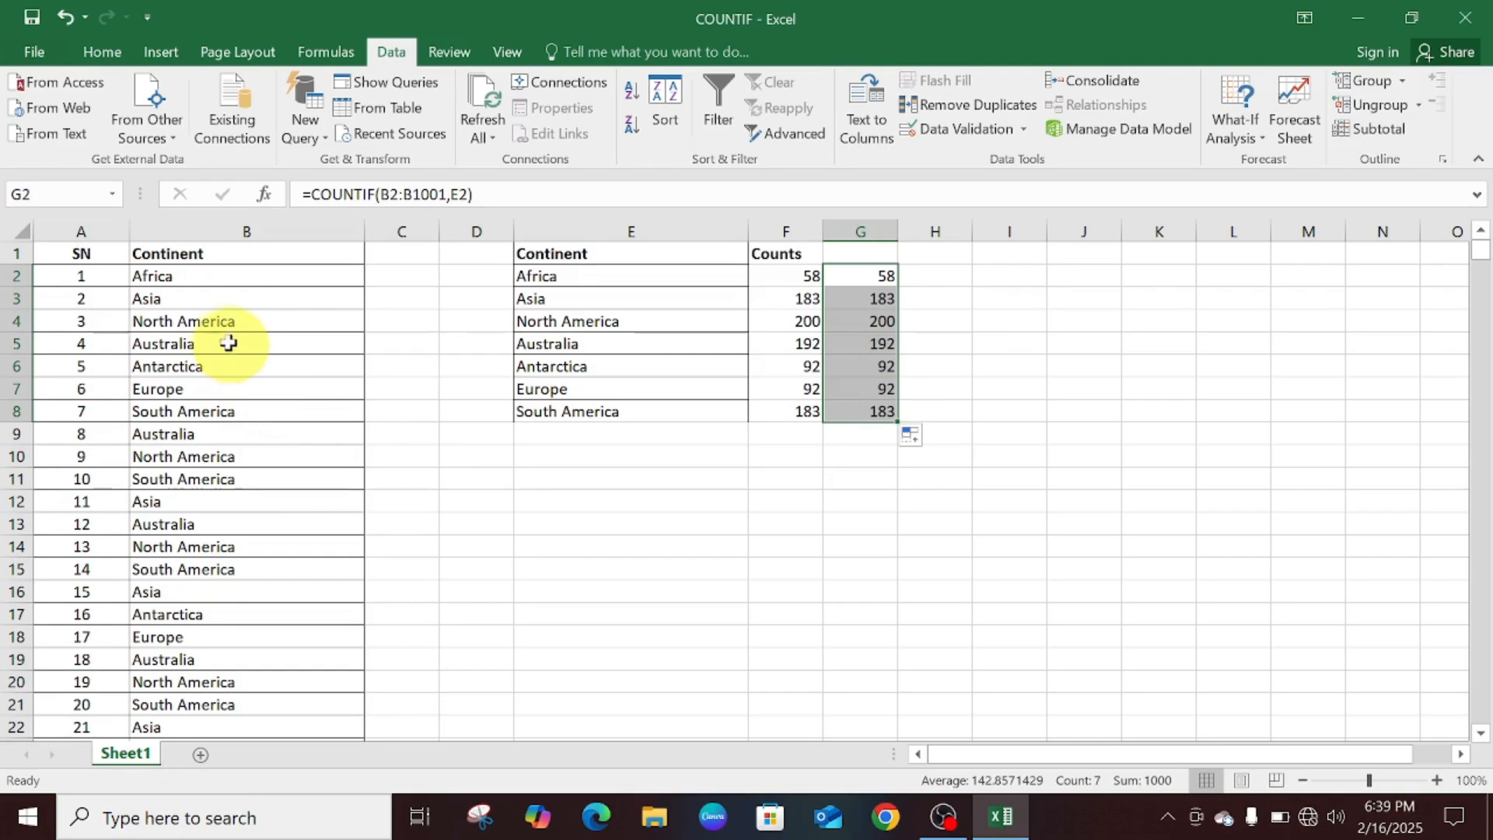
pyautogui.moveTo(224, 322); pyautogui.dragTo(220, 406)
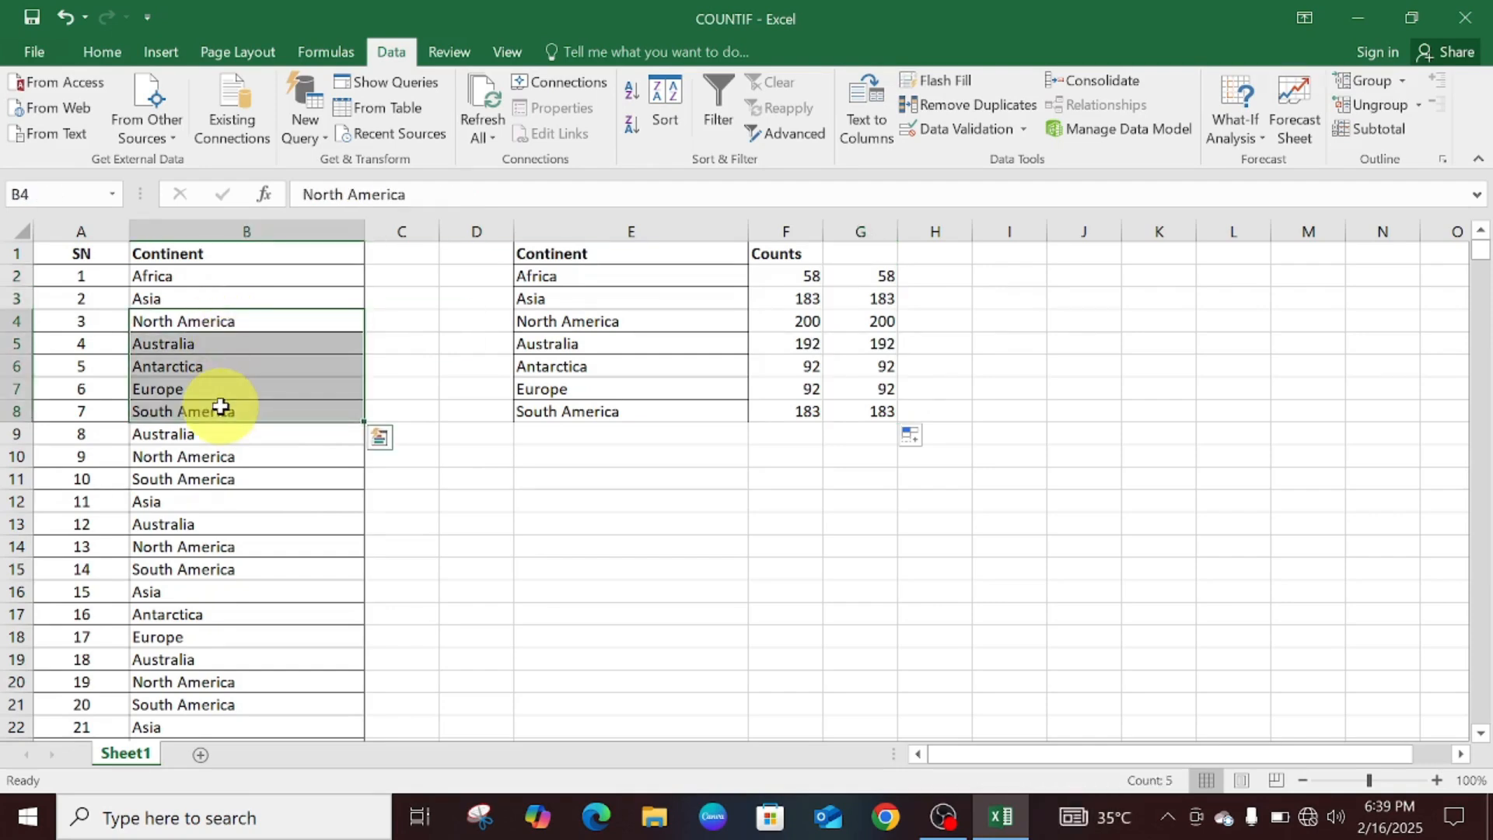
# Move the continent entries from B4:B8 up so that they start in B2
pyautogui.hotkey('ctrl', 'c')
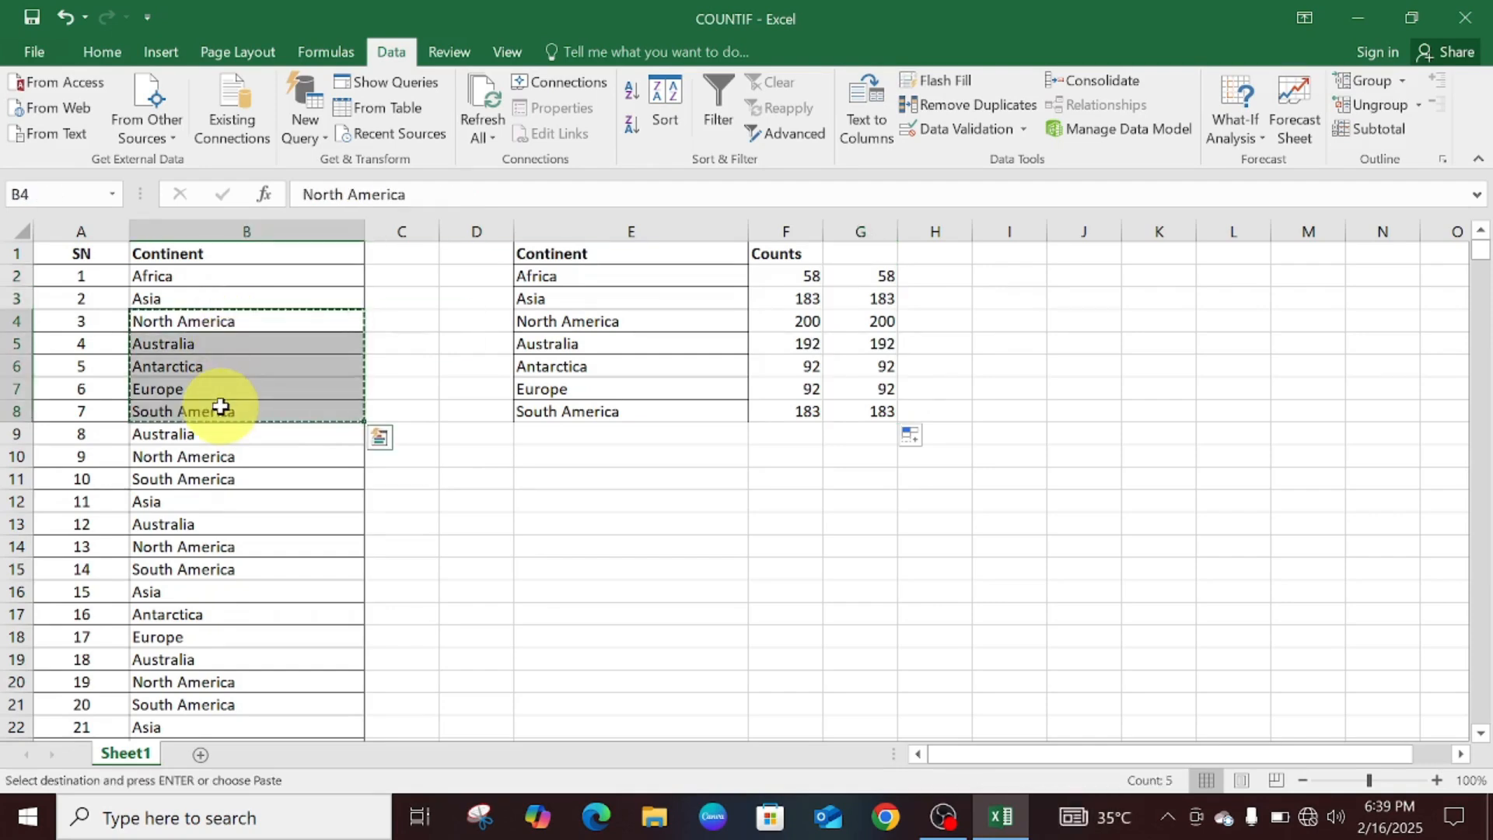
pyautogui.click(205, 274)
pyautogui.hotkey('ctrl', 'v')
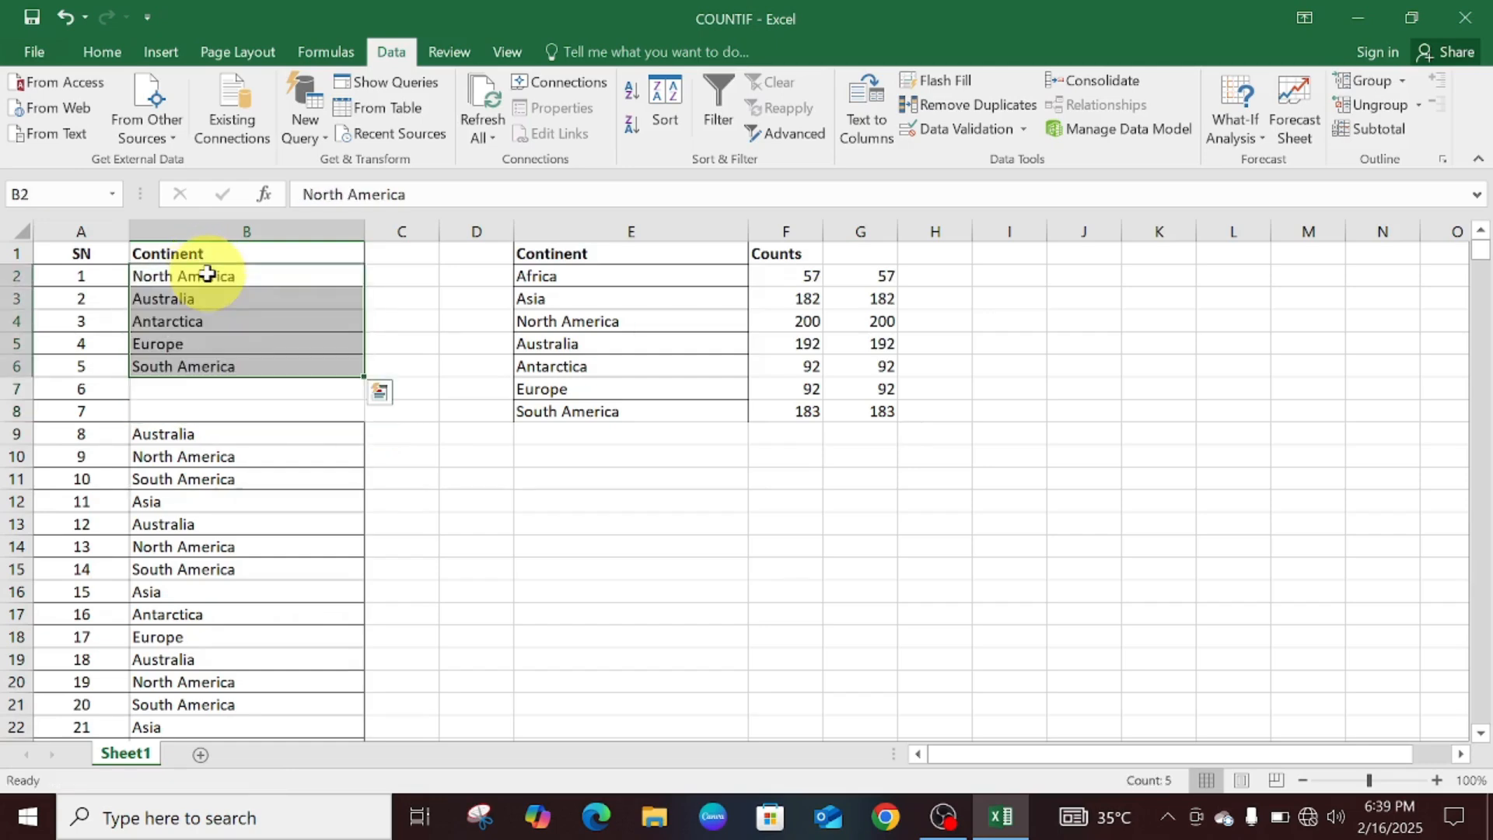
# Enter Asia in B7 and Africa in B8 to fill the emptied Continent cells
pyautogui.click(238, 388)
pyautogui.write('Asia')
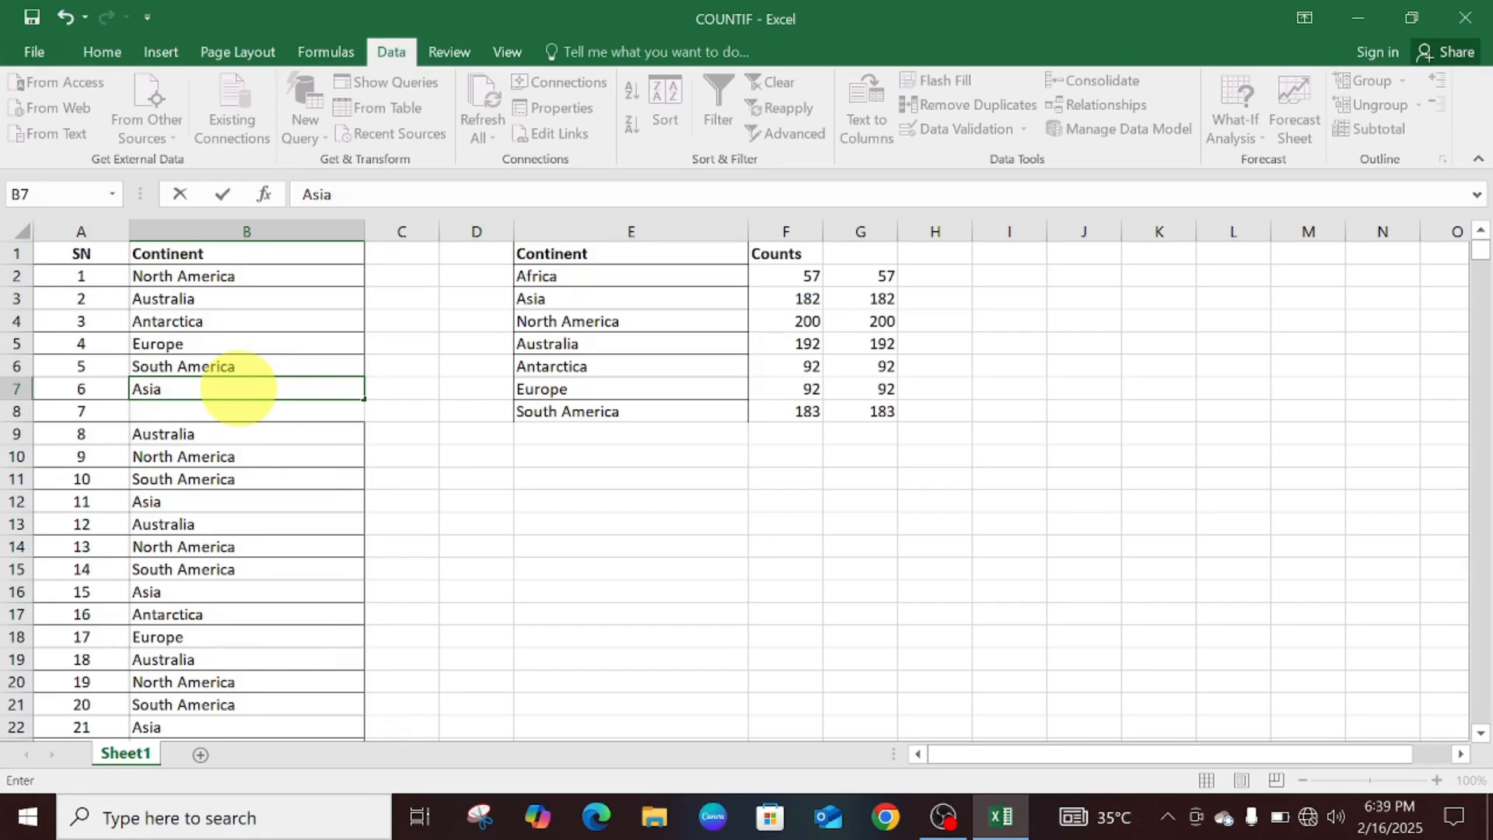
pyautogui.press('Return')
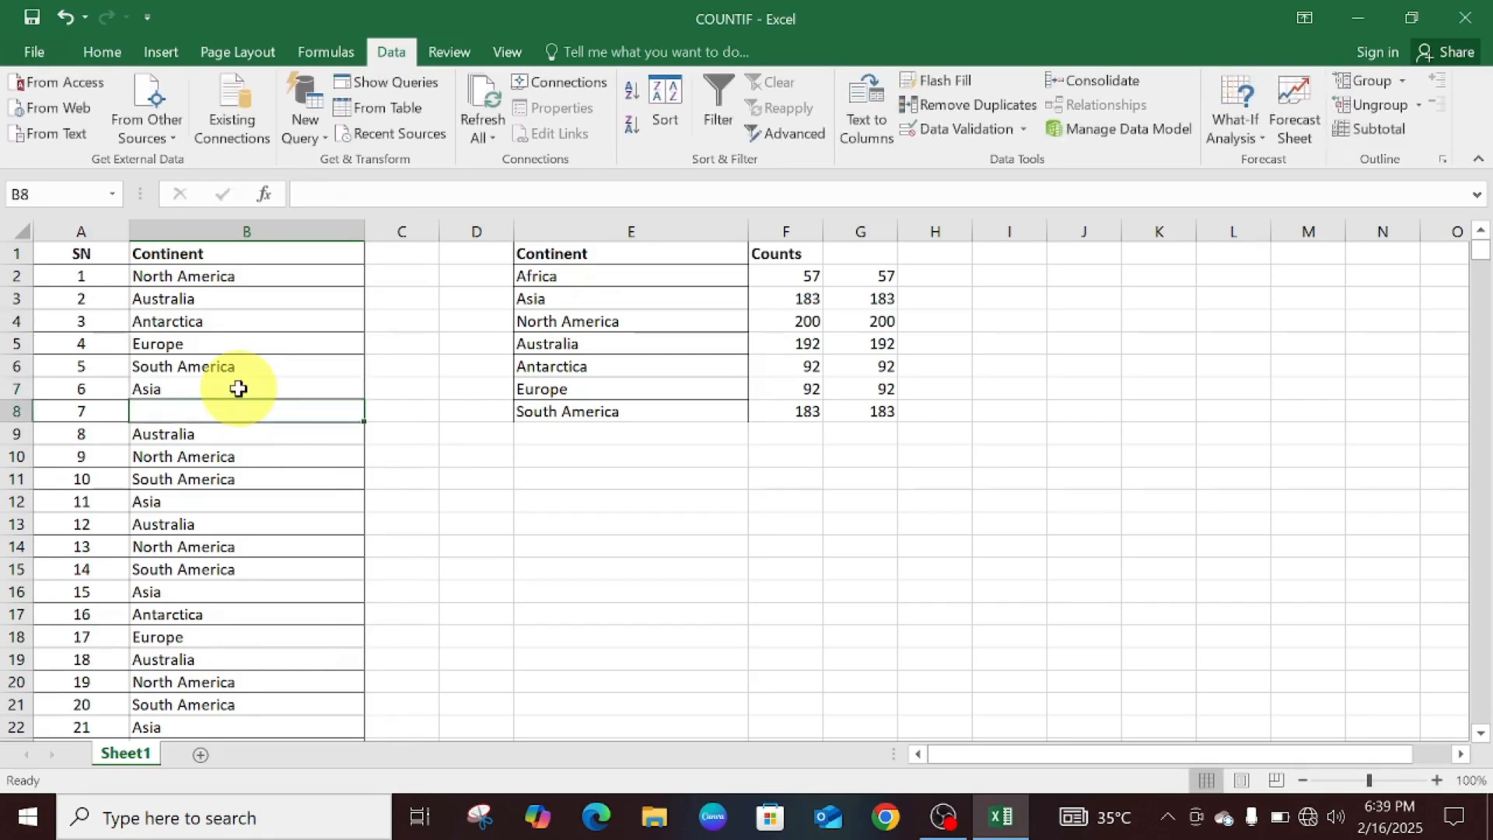
pyautogui.write('Africa')
pyautogui.press('Tab')
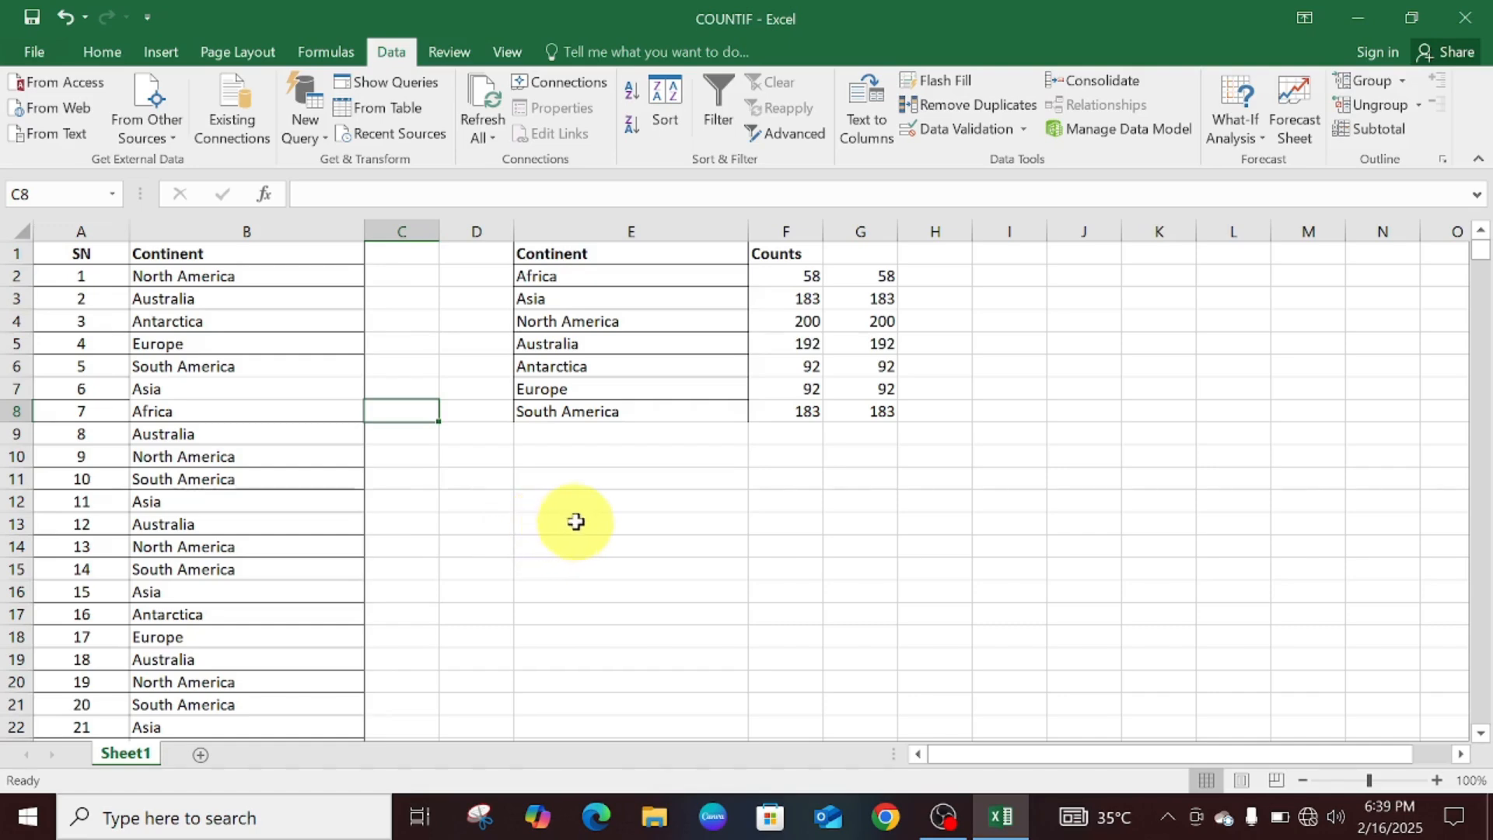
# Refill the COUNTIF formulas from F2 and G2 down to row 8
pyautogui.click(809, 277)
pyautogui.doubleClick(824, 286)
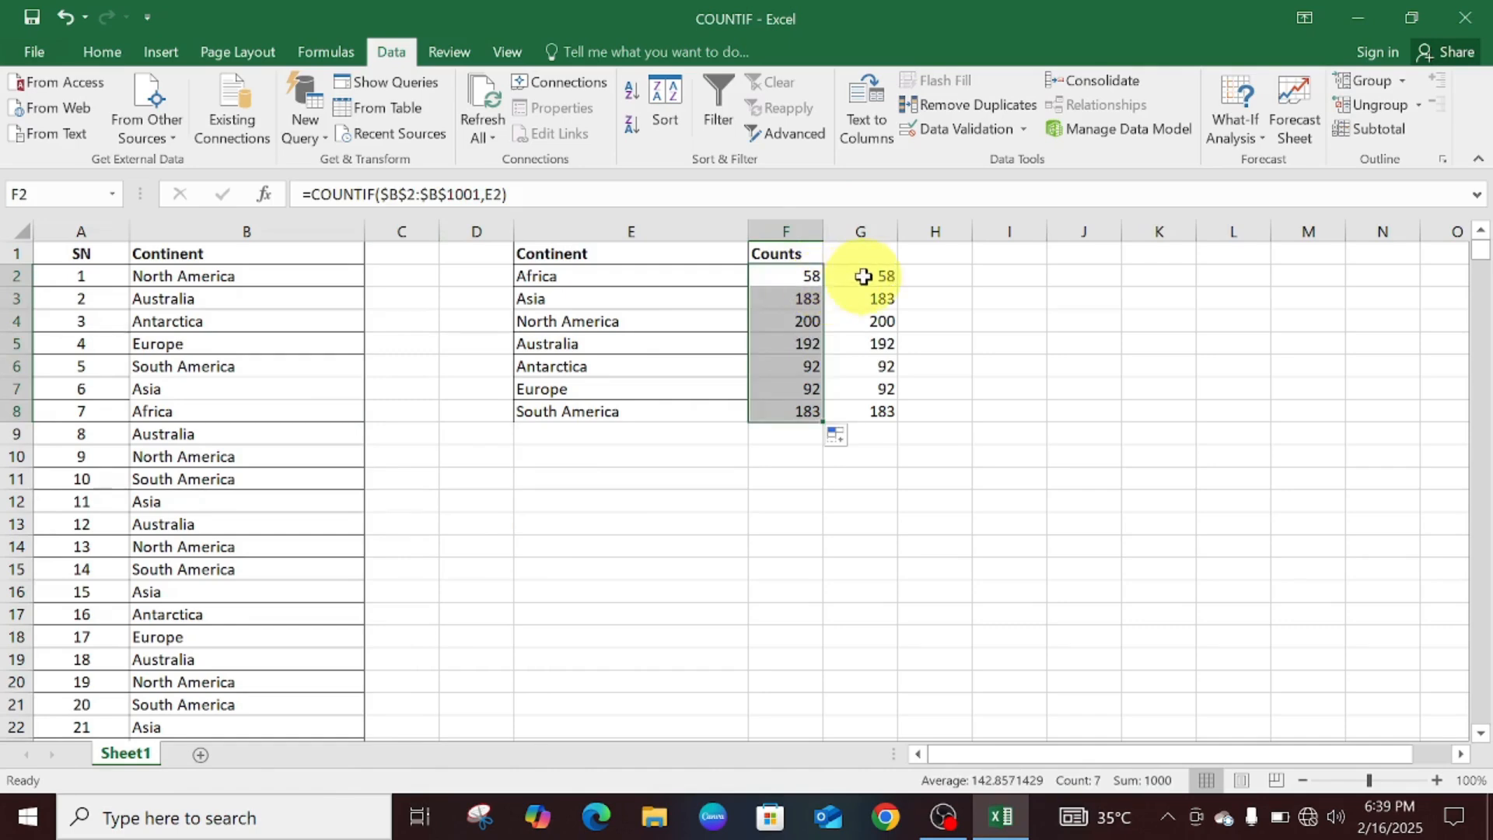
pyautogui.click(862, 278)
pyautogui.moveTo(898, 284); pyautogui.dragTo(900, 293)
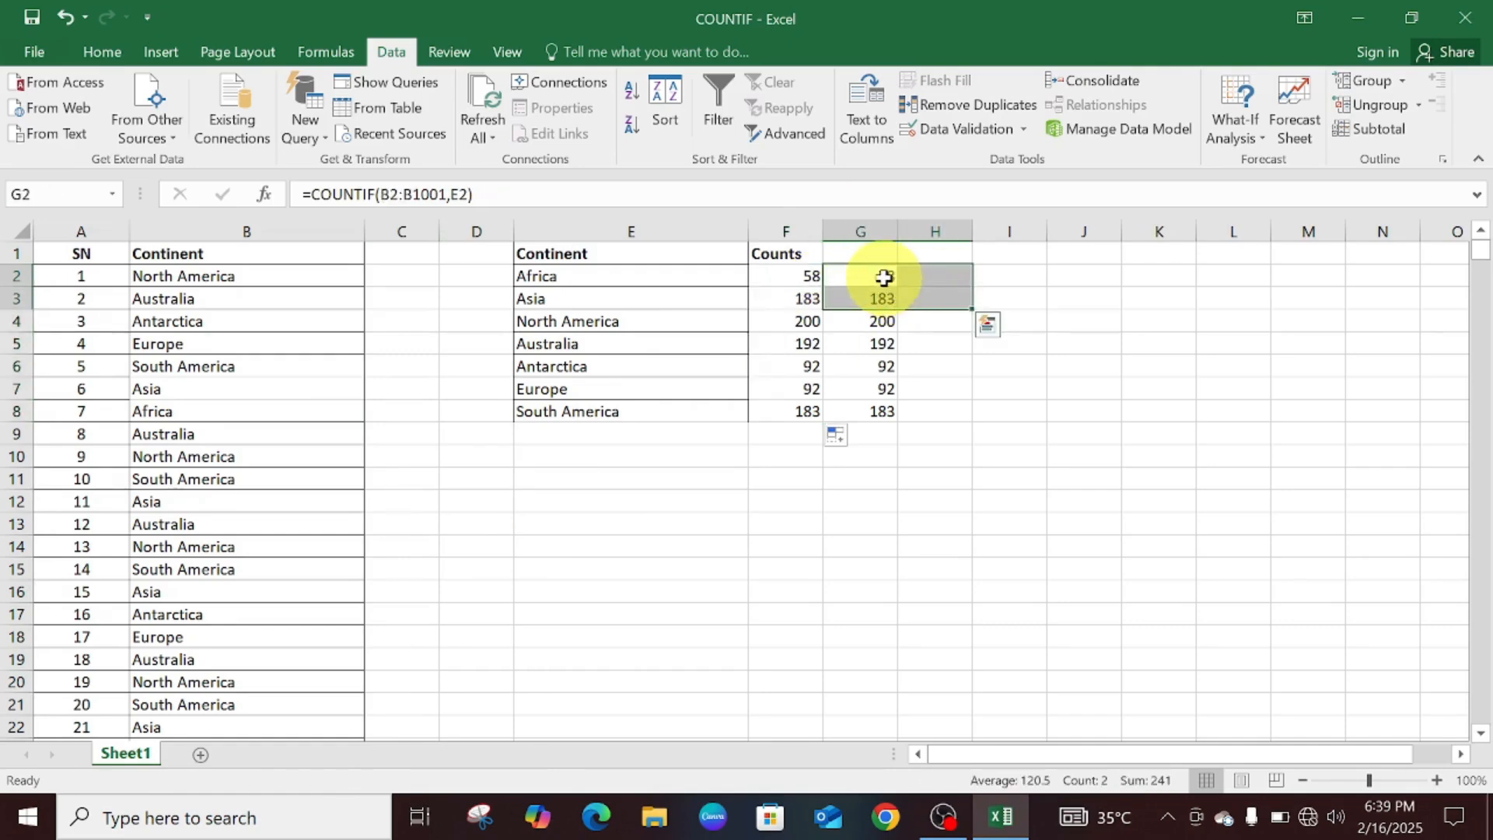
pyautogui.click(884, 278)
pyautogui.doubleClick(900, 287)
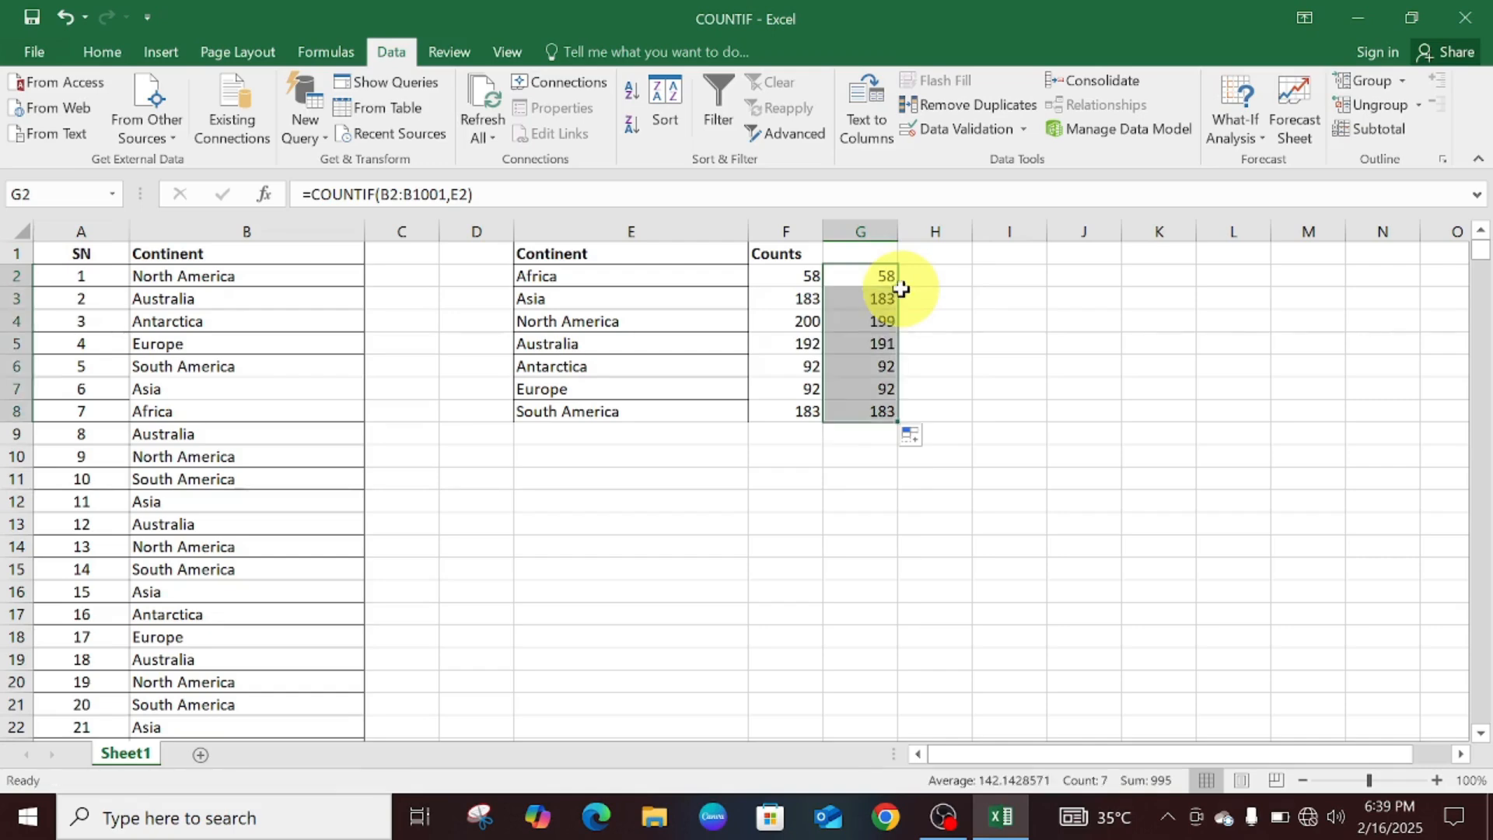
# Examine the shifted relative ranges in G4 and G5 against the reordered Continent column
pyautogui.click(974, 344)
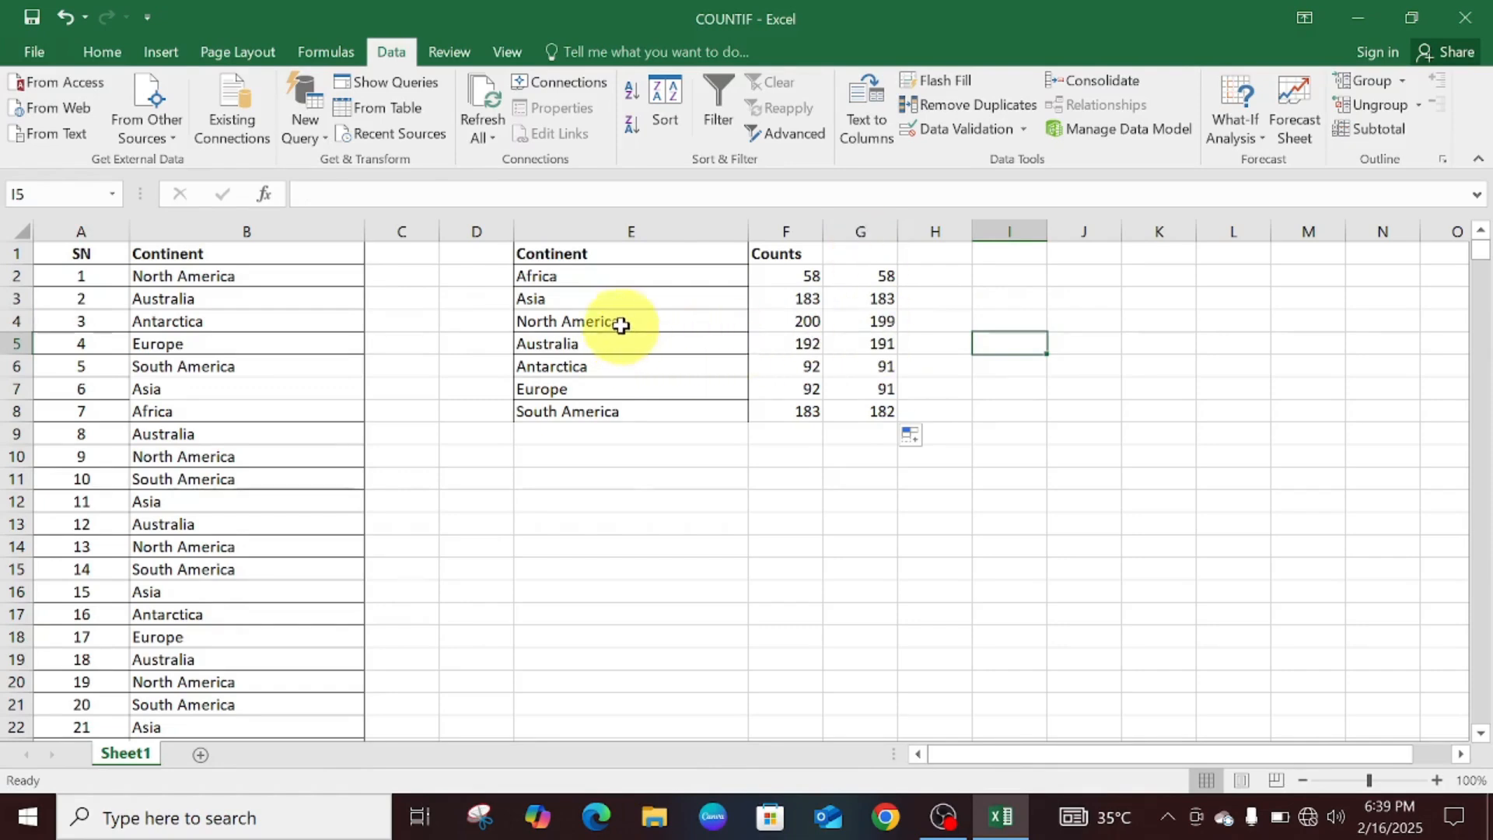
pyautogui.click(866, 325)
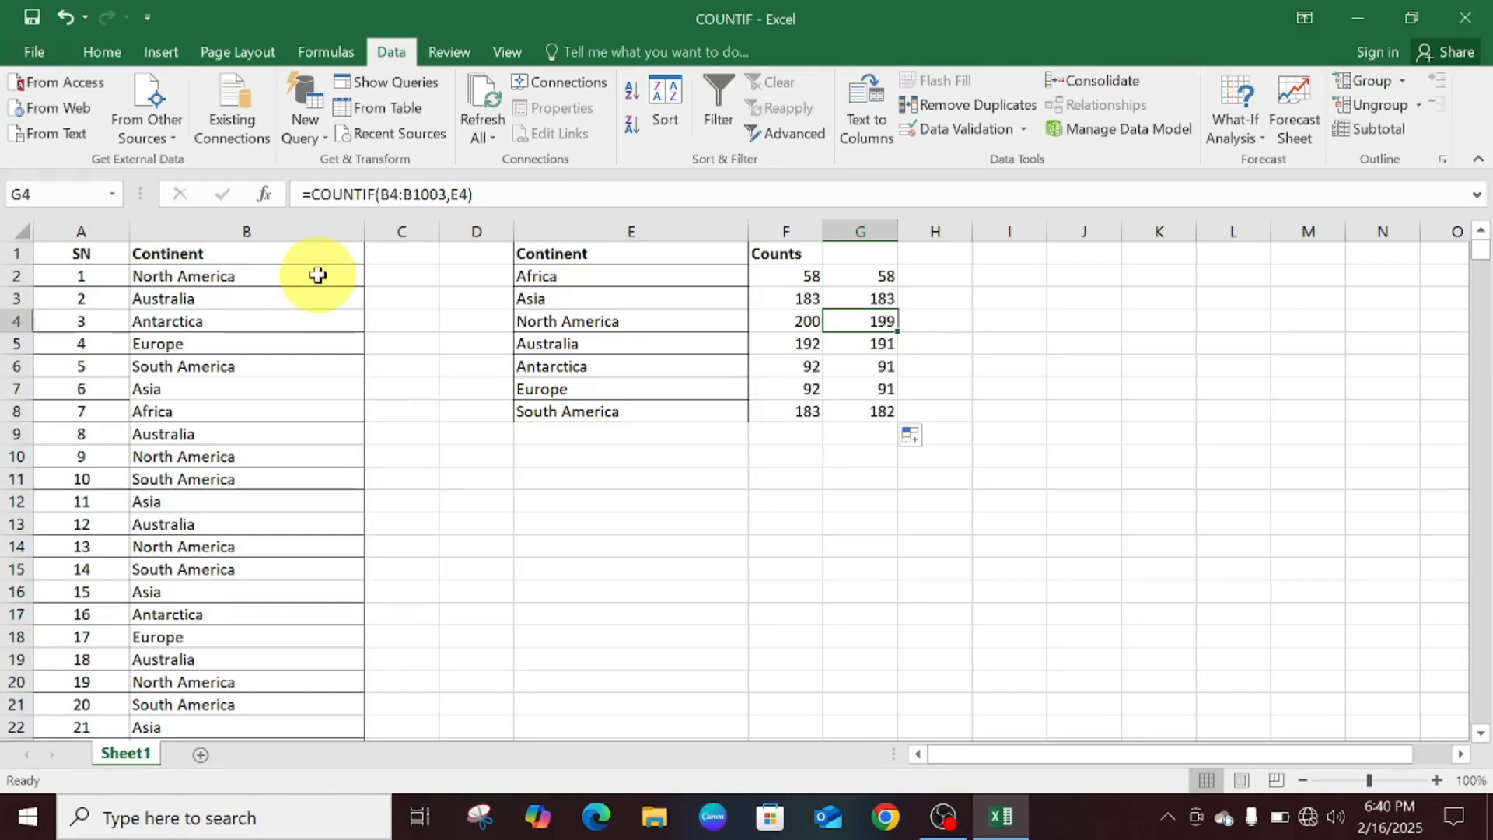
pyautogui.click(842, 343)
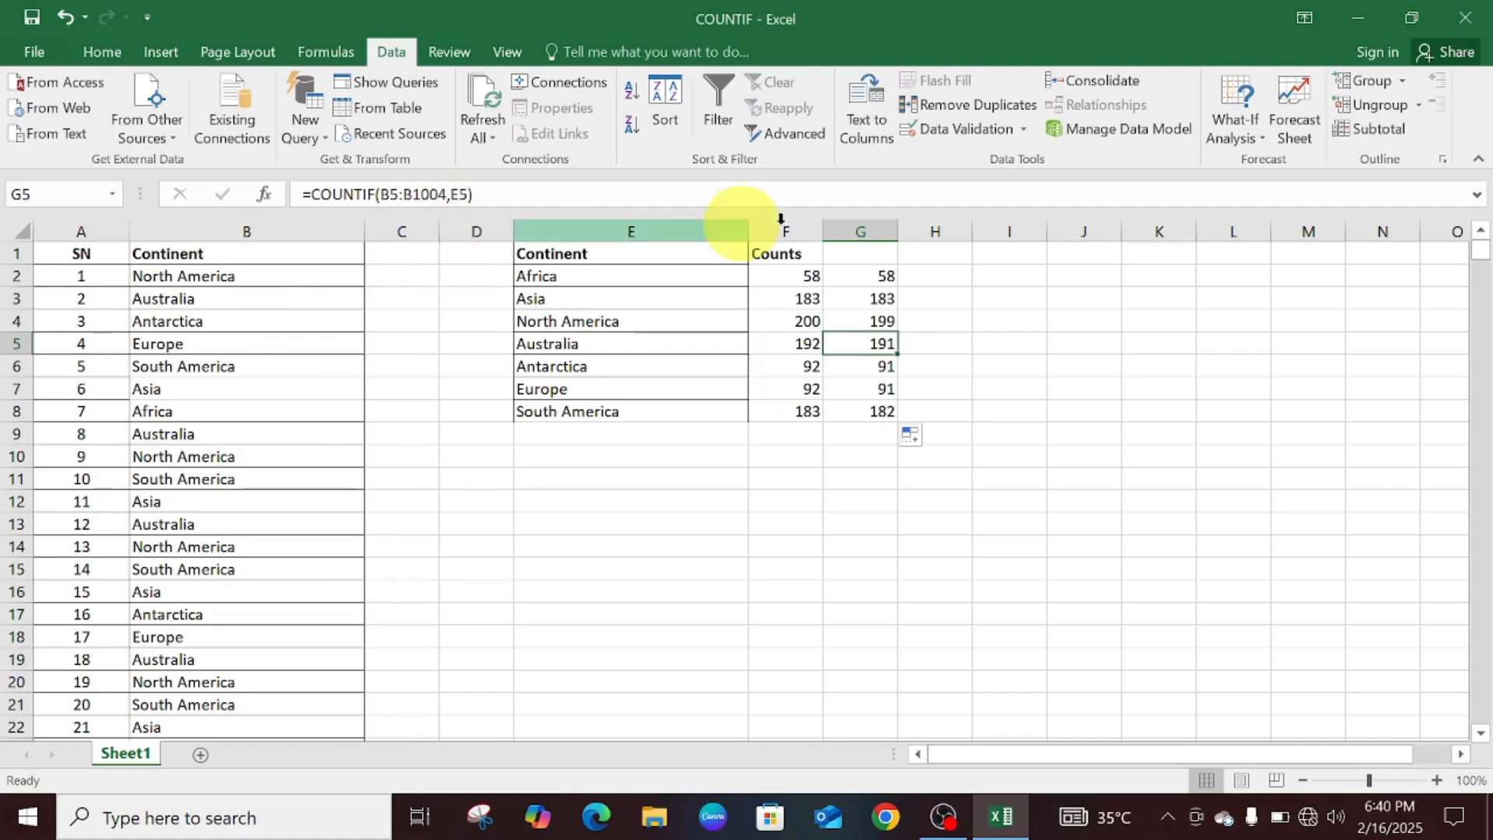
# Make the COUNTIF range in G2 absolute as $B$2:$B$1001 and fill the formula down to G8
pyautogui.click(855, 280)
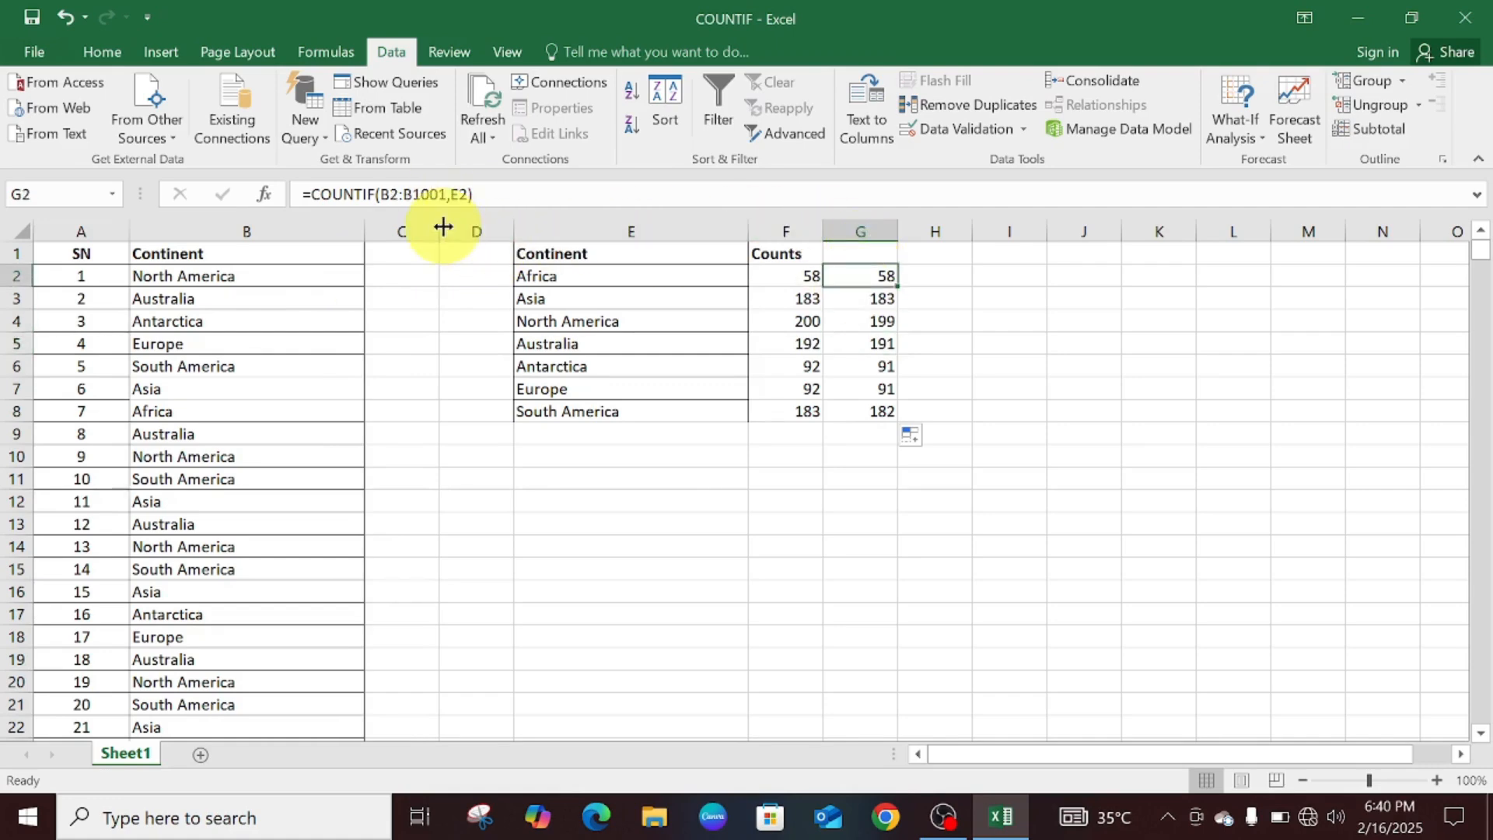
pyautogui.click(446, 194)
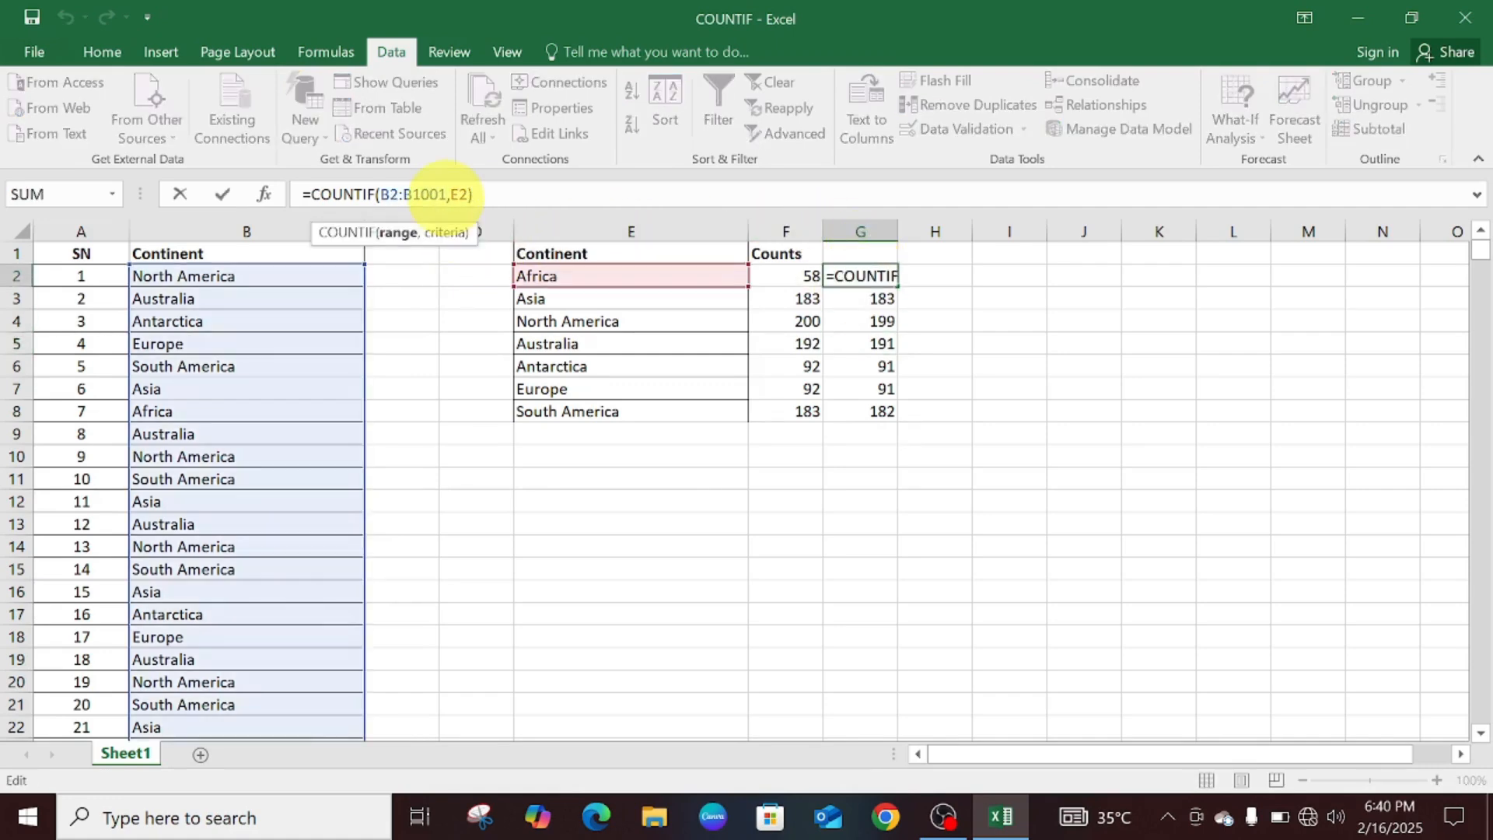
pyautogui.moveTo(447, 195); pyautogui.dragTo(404, 195)
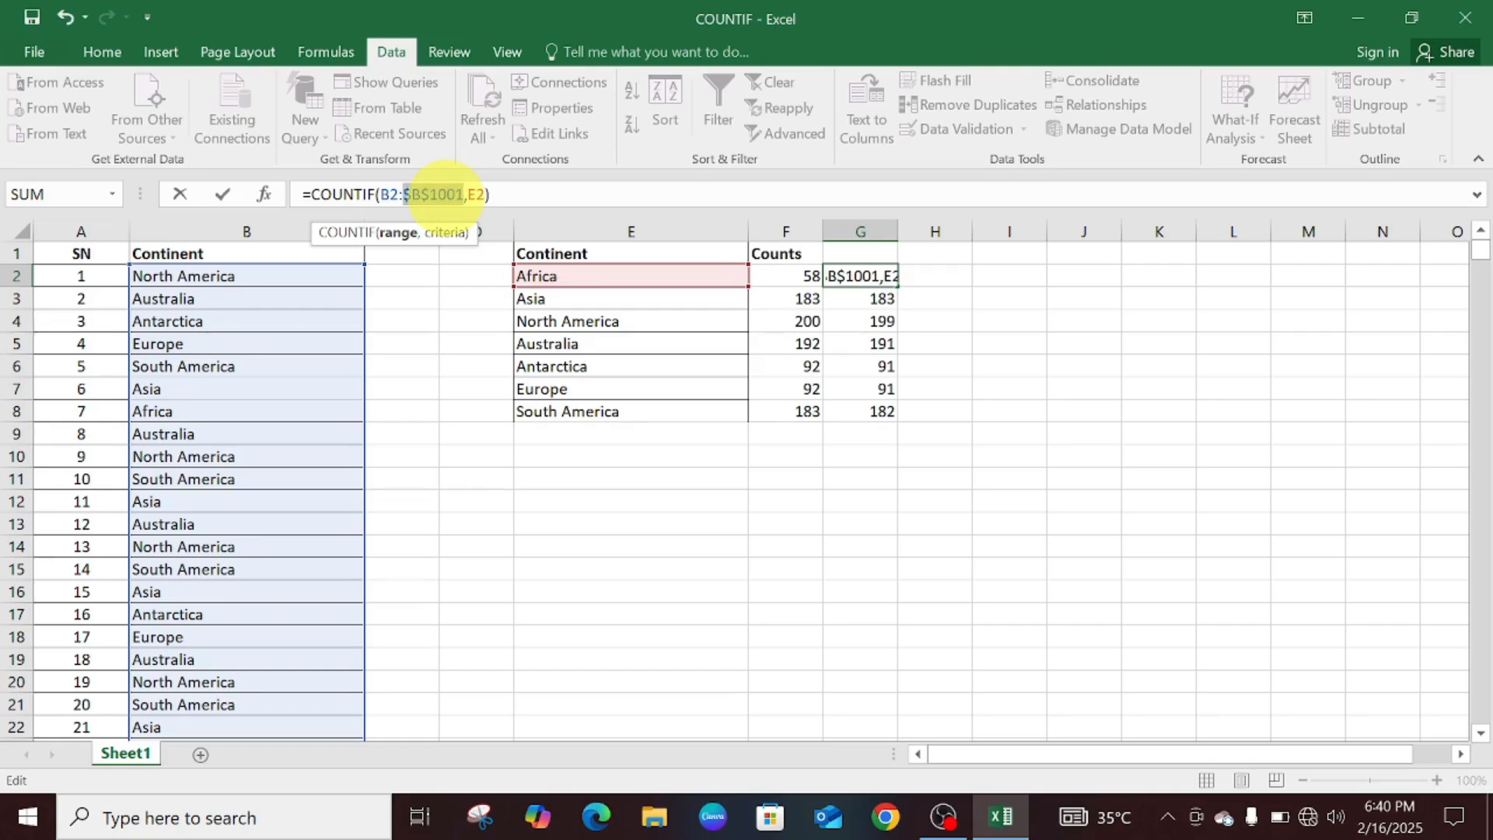
pyautogui.press('F4')
pyautogui.click(398, 195)
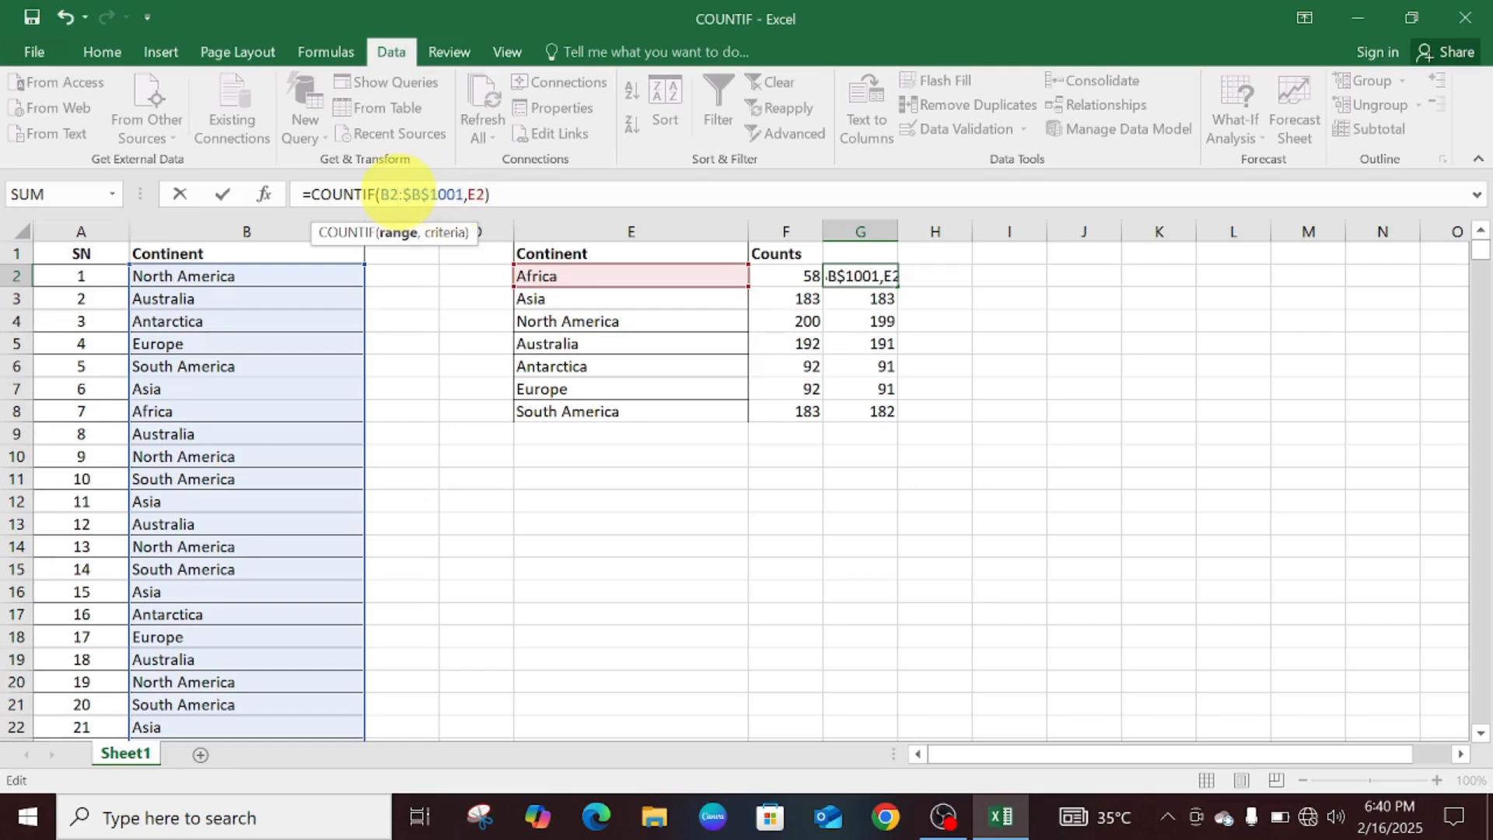
pyautogui.press('F4')
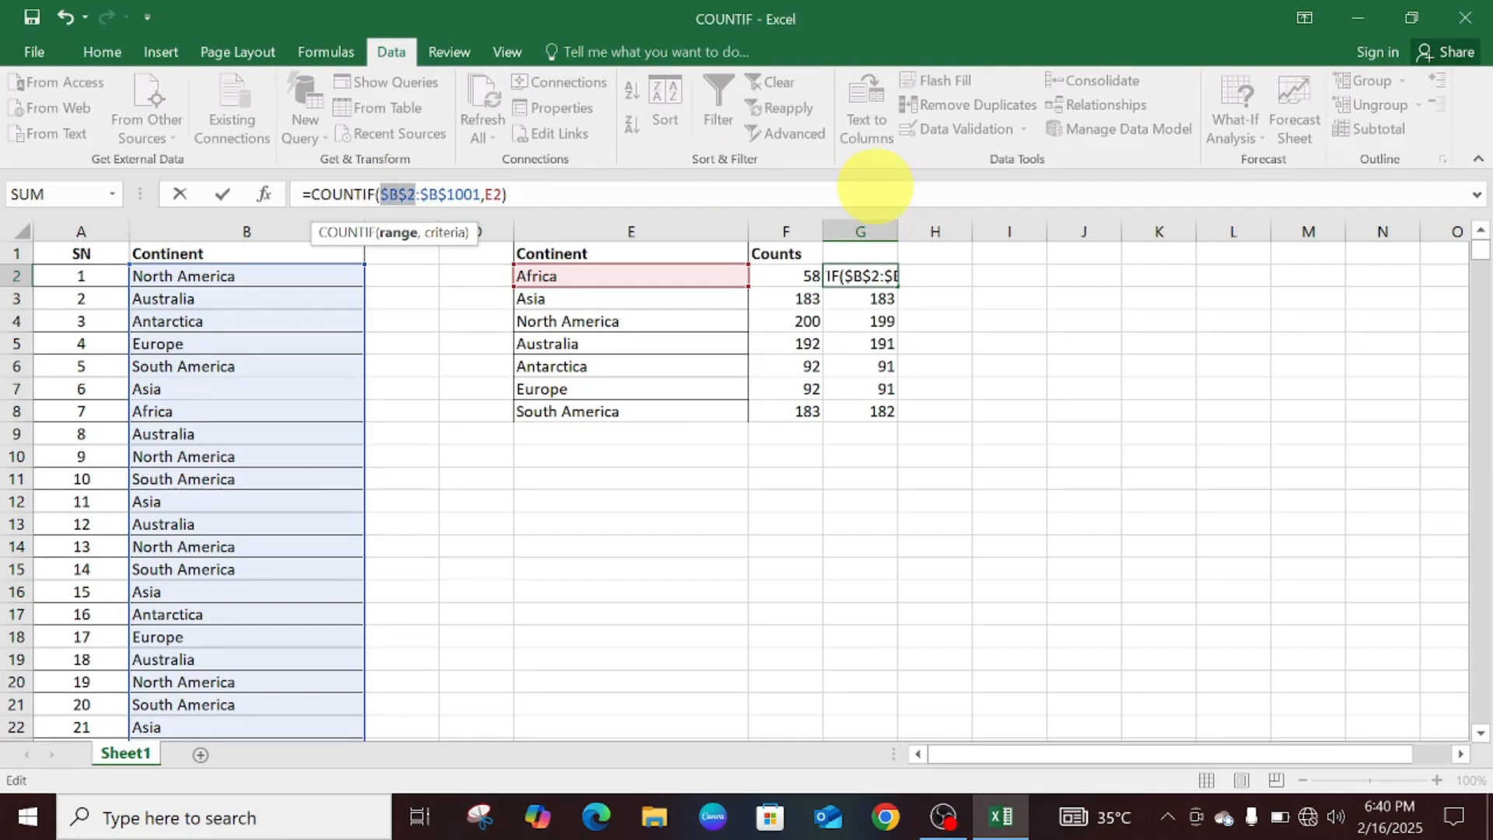
pyautogui.press('Return')
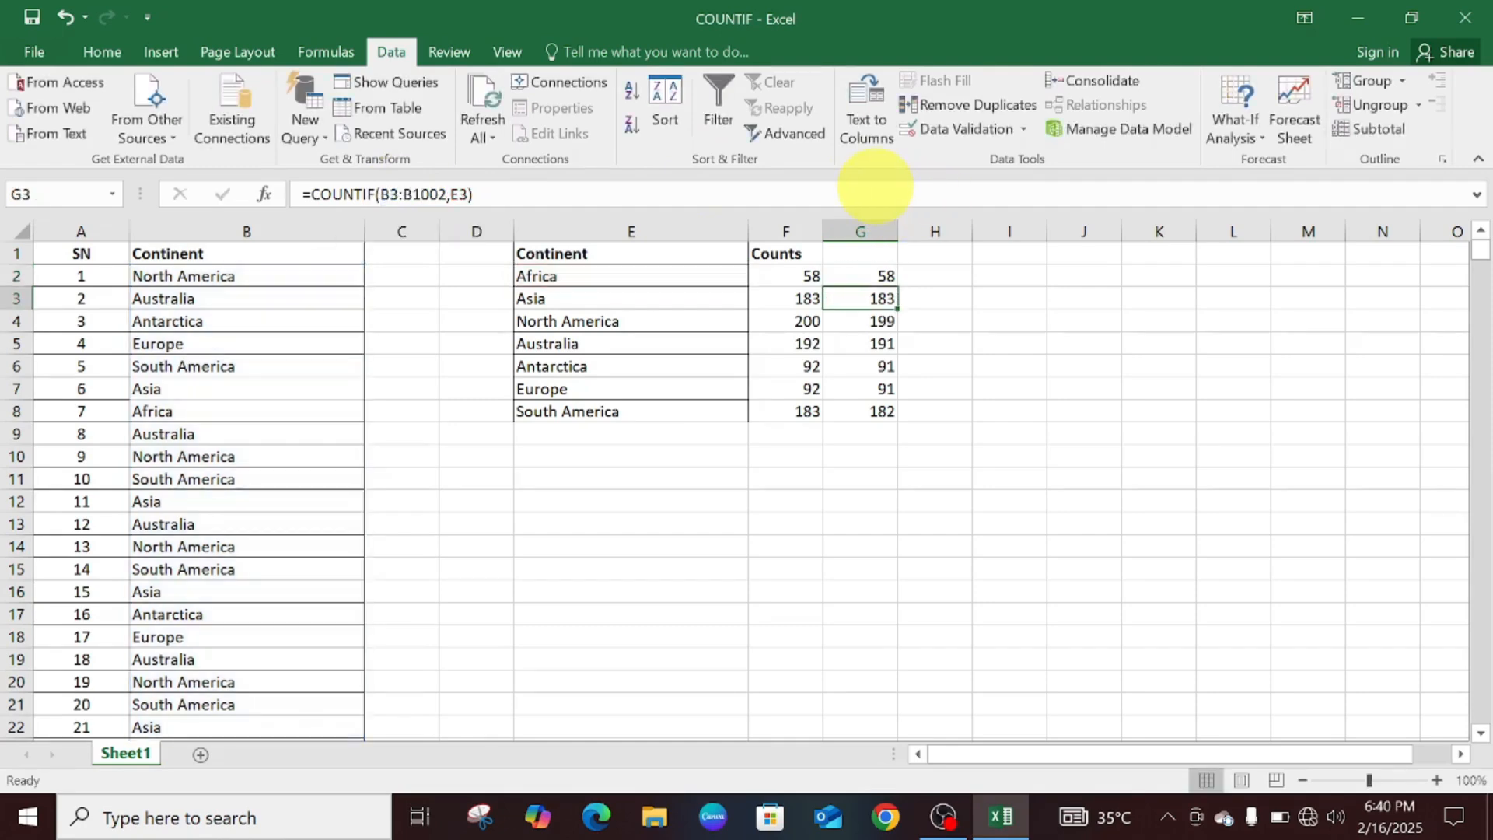
pyautogui.click(873, 270)
pyautogui.doubleClick(896, 287)
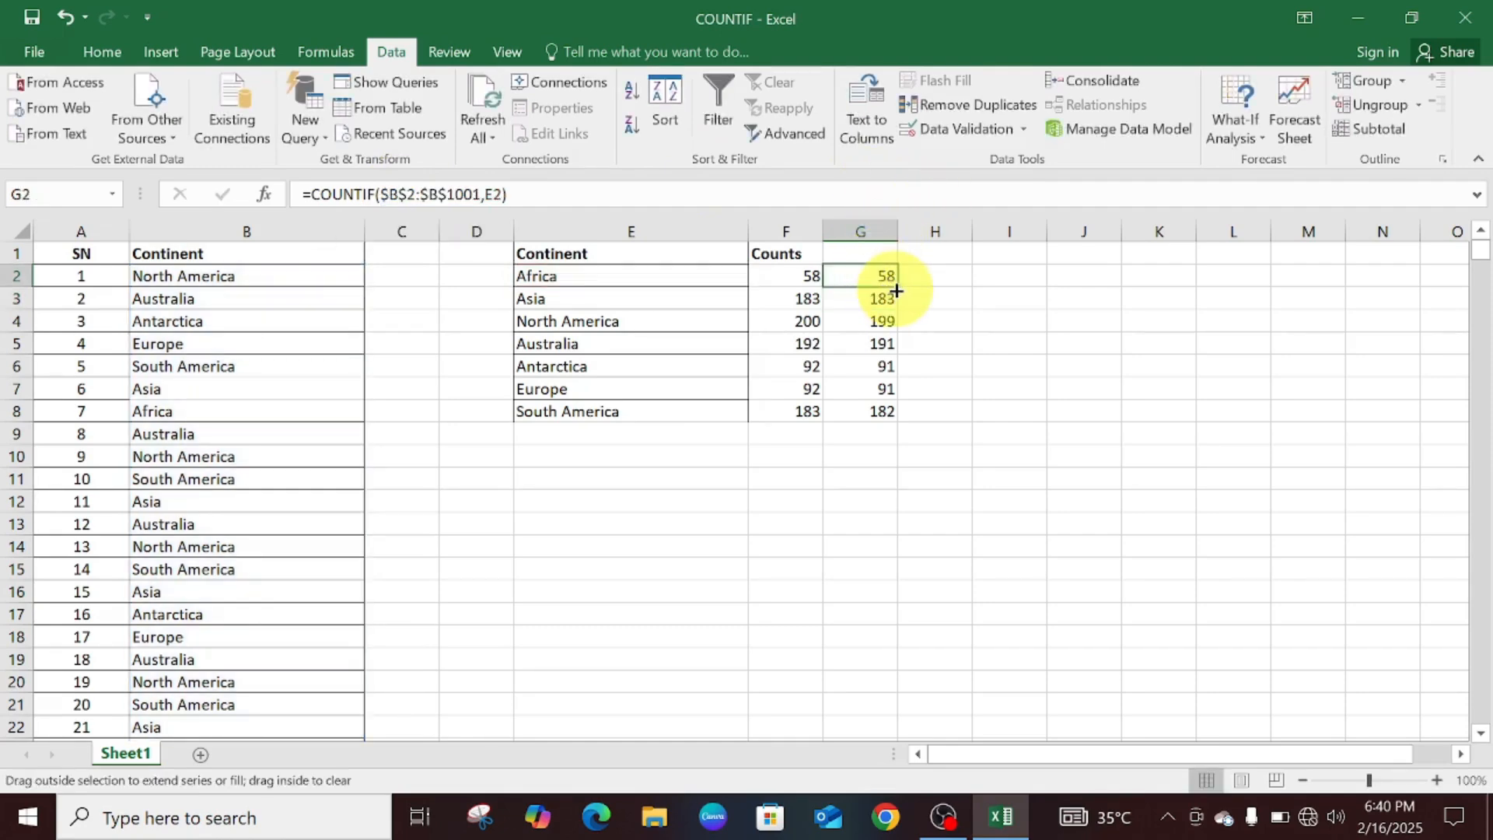